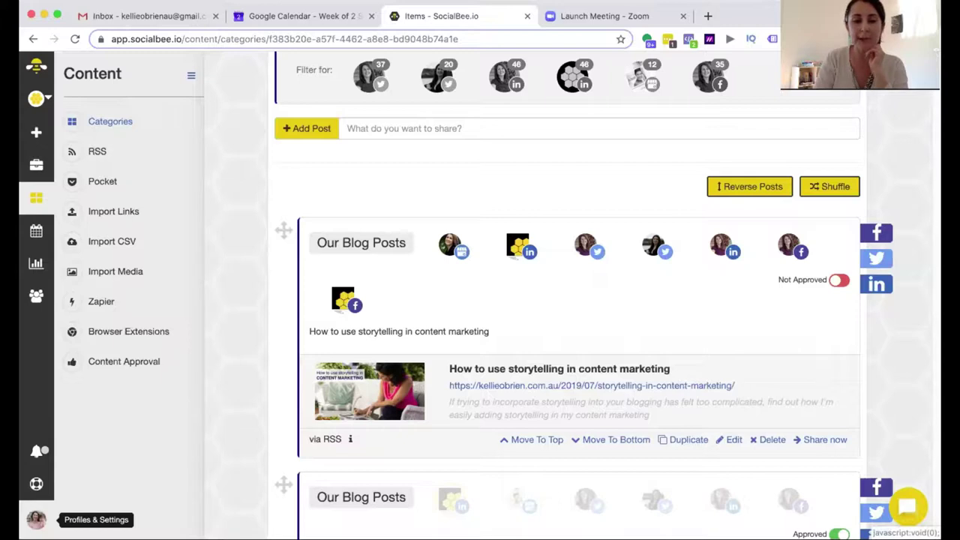
Step: Open the account's Profiles & Settings page from the avatar at the bottom of the sidebar
click(36, 519)
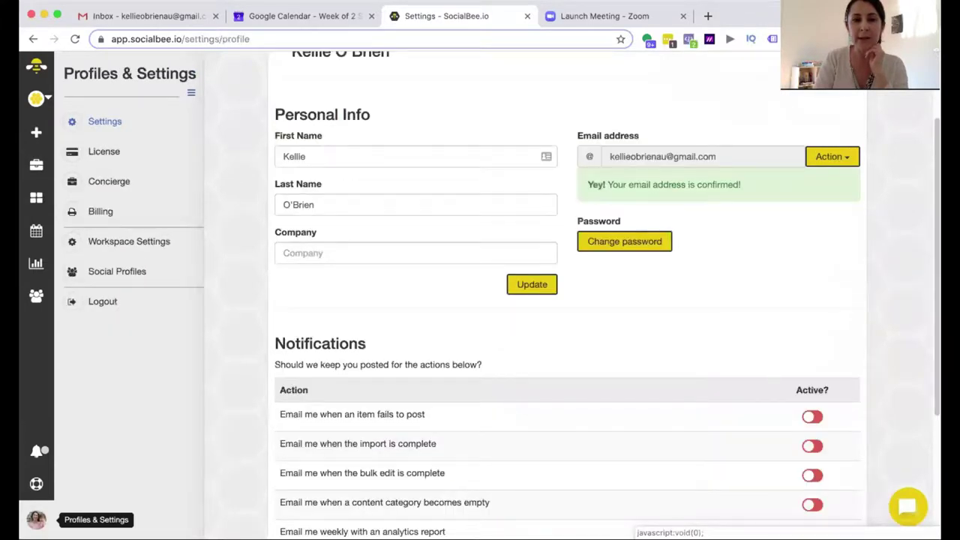
Step: Review the 10 connected social profiles (of 25 allowed), each set to Australia/Sydney
click(130, 278)
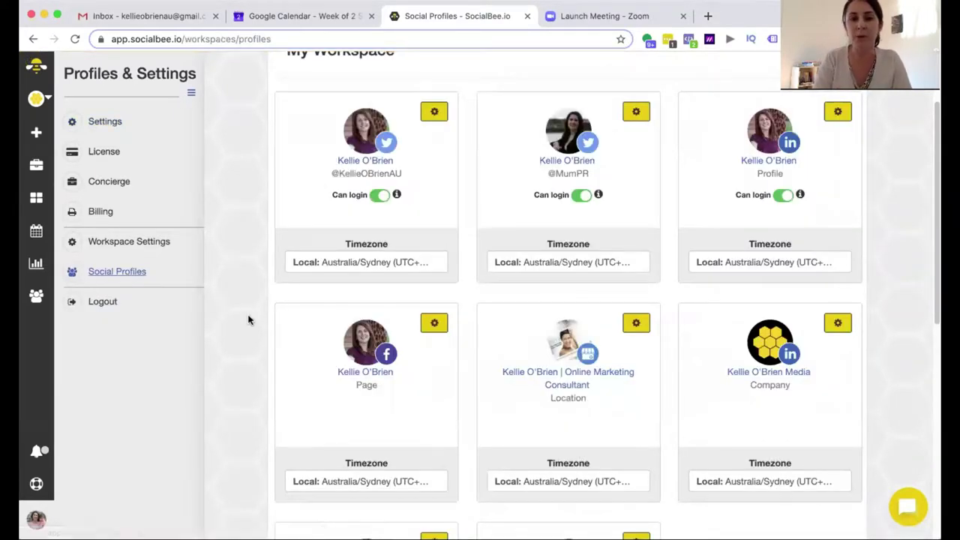
scroll(249, 320, down, 6)
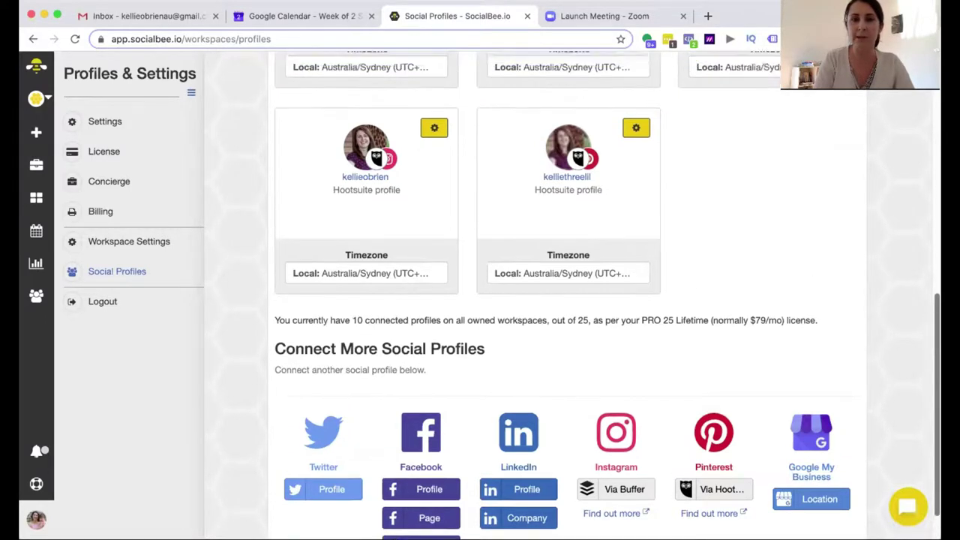
scroll(911, 174, up, 7)
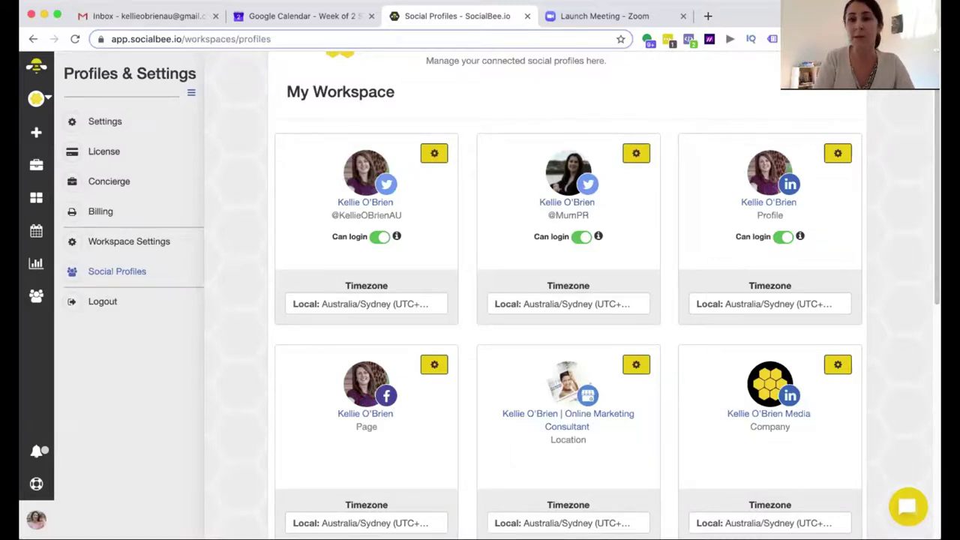
scroll(908, 332, down, 6)
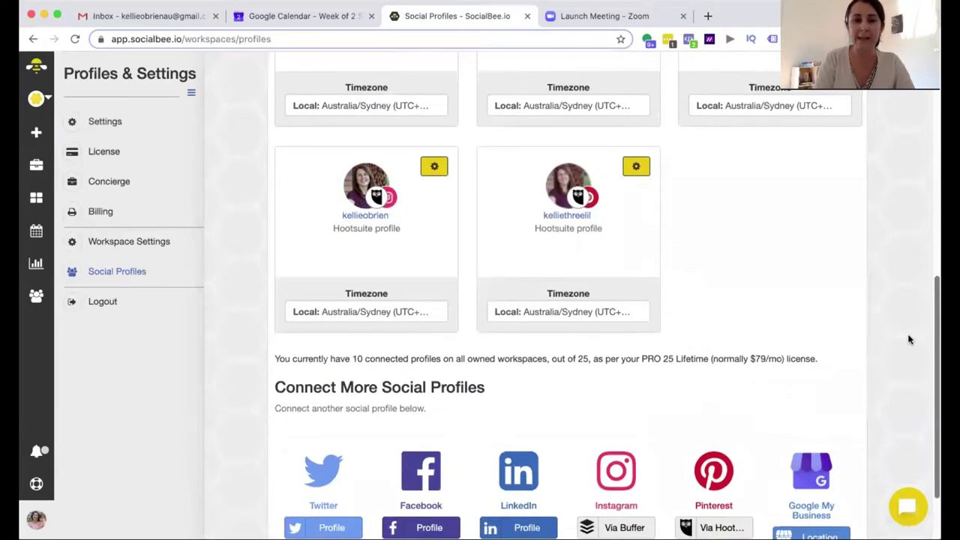
scroll(909, 300, up, 5)
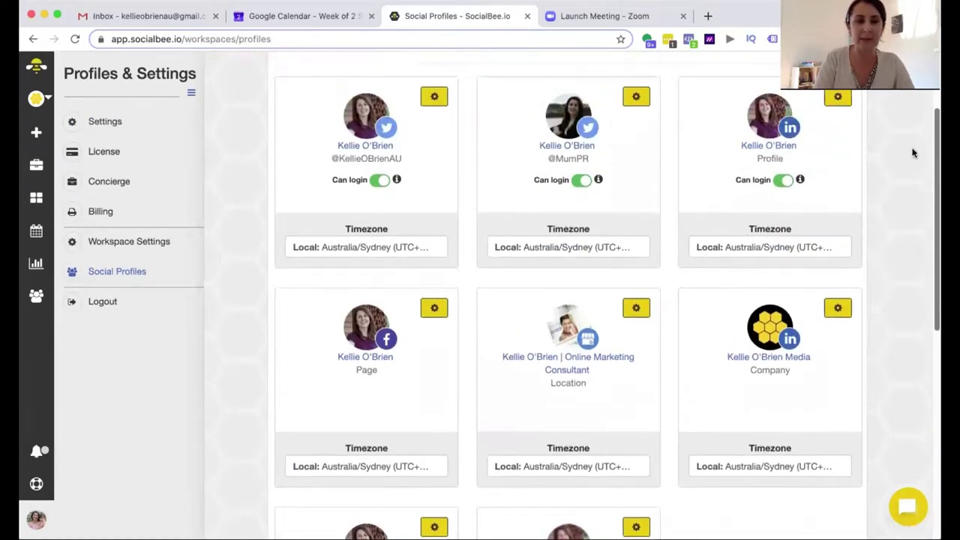
scroll(914, 153, up, 1)
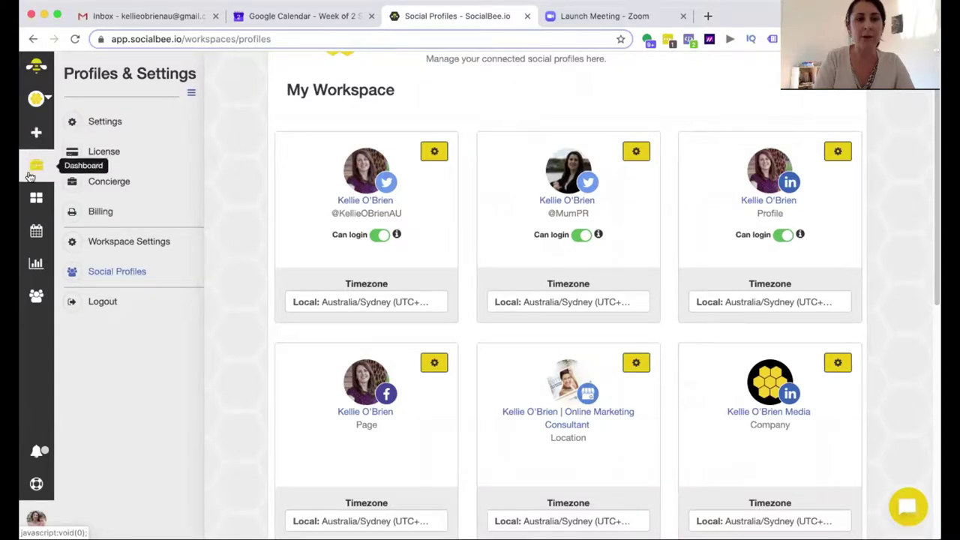
click(32, 196)
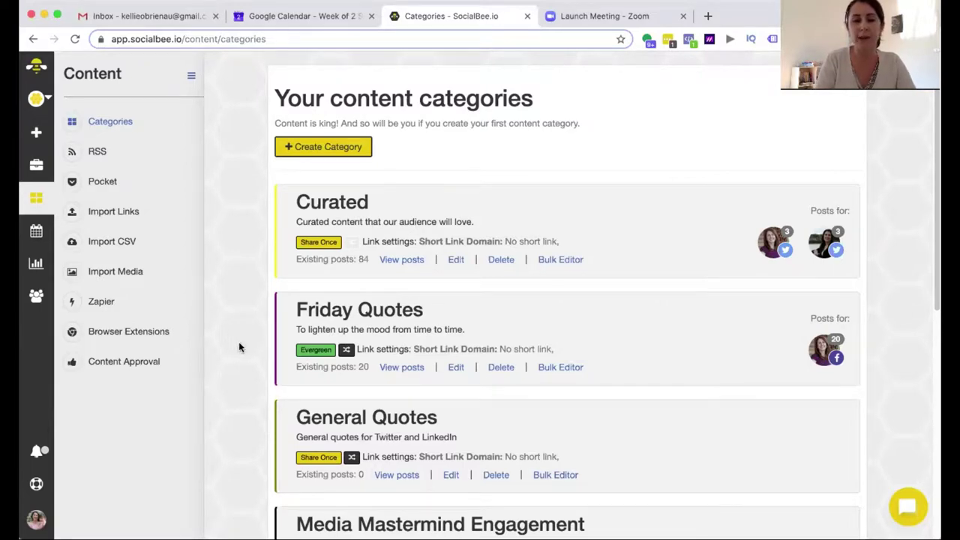
scroll(240, 346, down, 5)
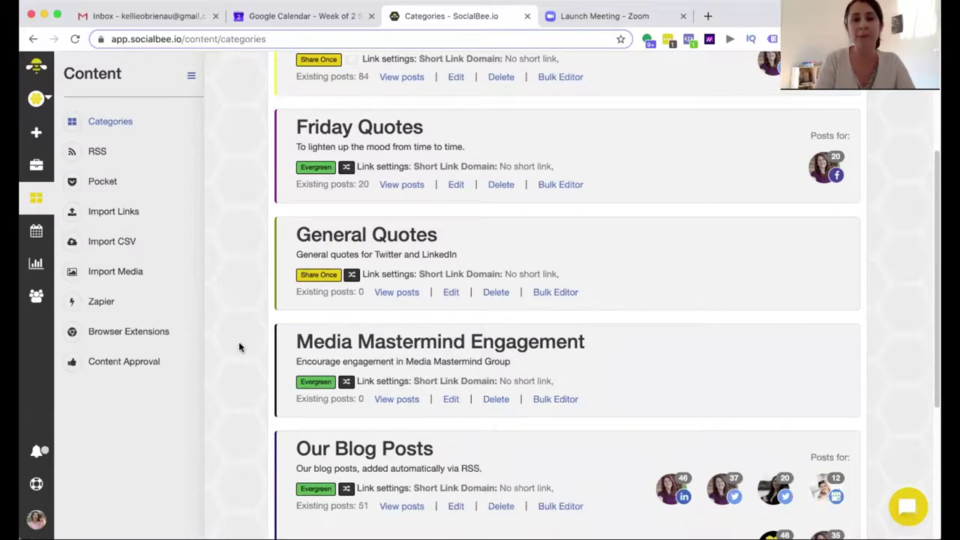
scroll(239, 347, down, 2)
scroll(239, 347, down, 1)
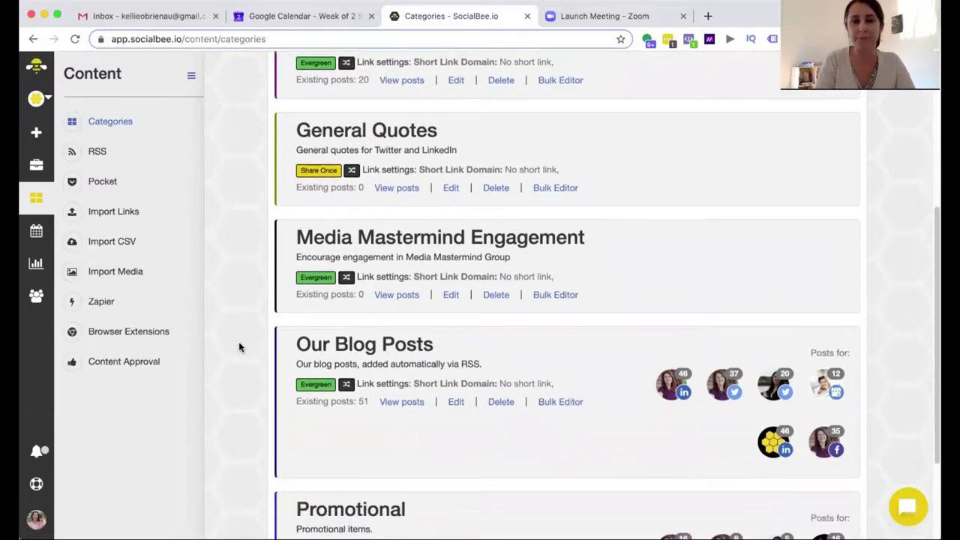
scroll(239, 346, down, 4)
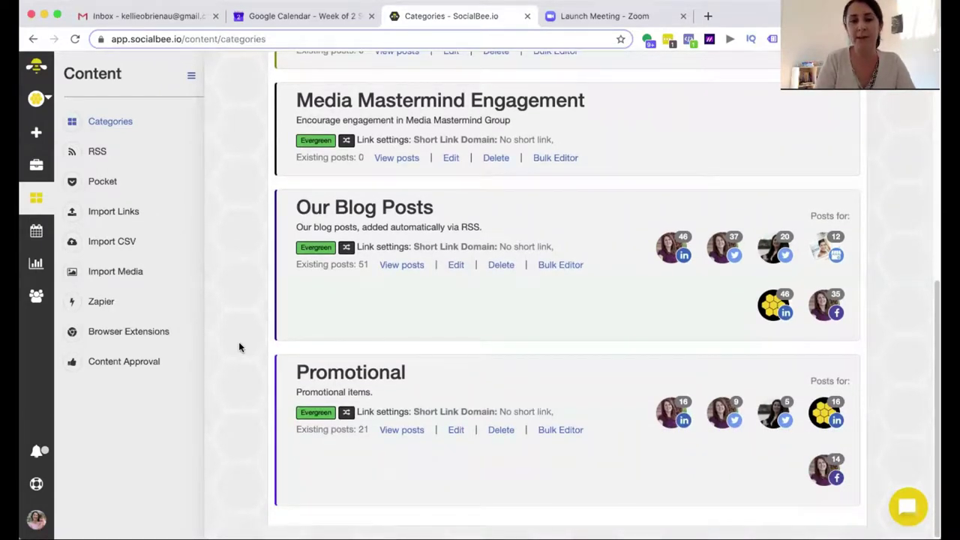
scroll(238, 346, up, 4)
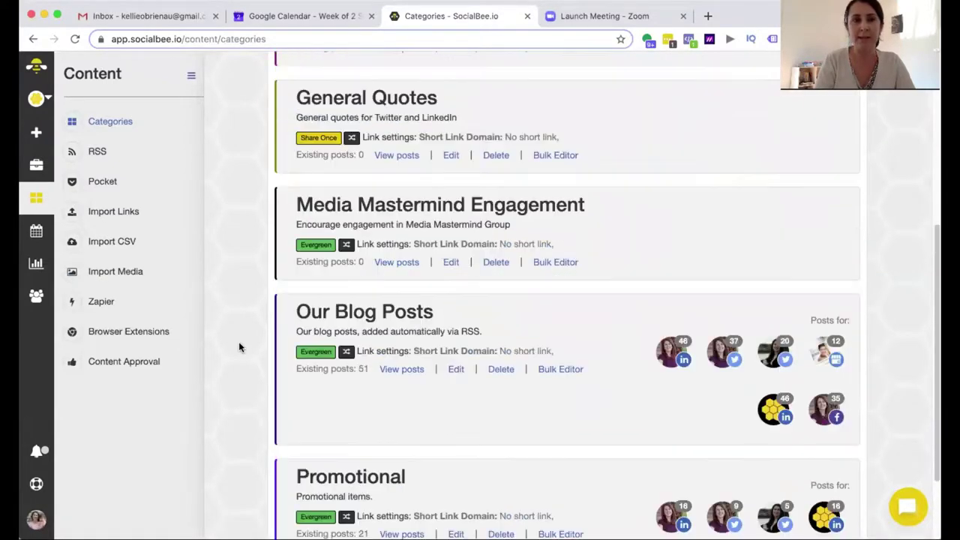
scroll(239, 347, up, 5)
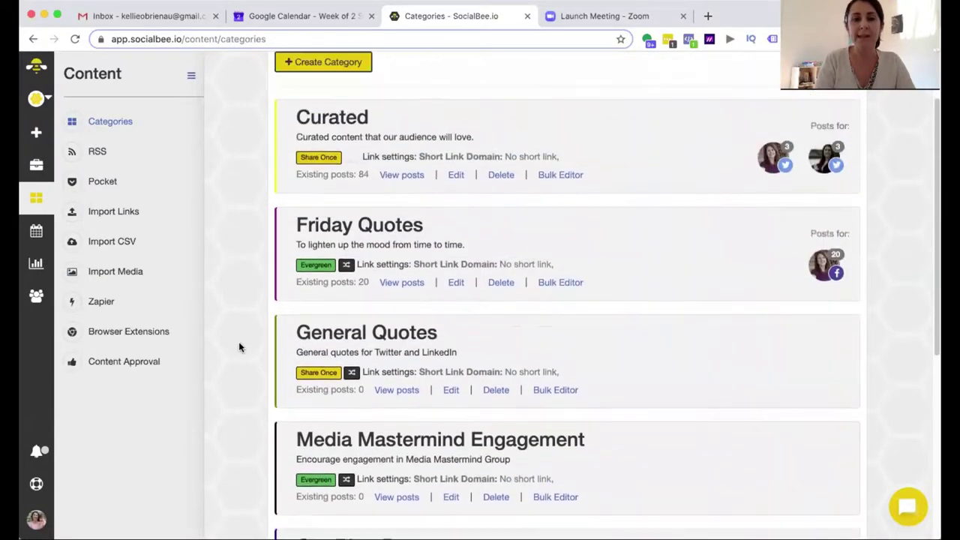
scroll(239, 346, down, 5)
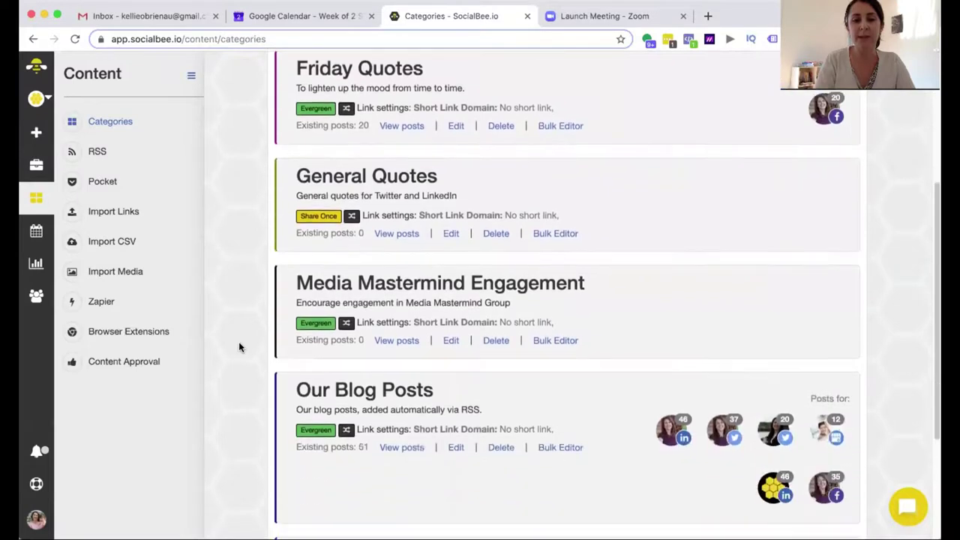
Step: Start a new RSS feed and select the first Twitter account and the Google page for sharing
click(97, 152)
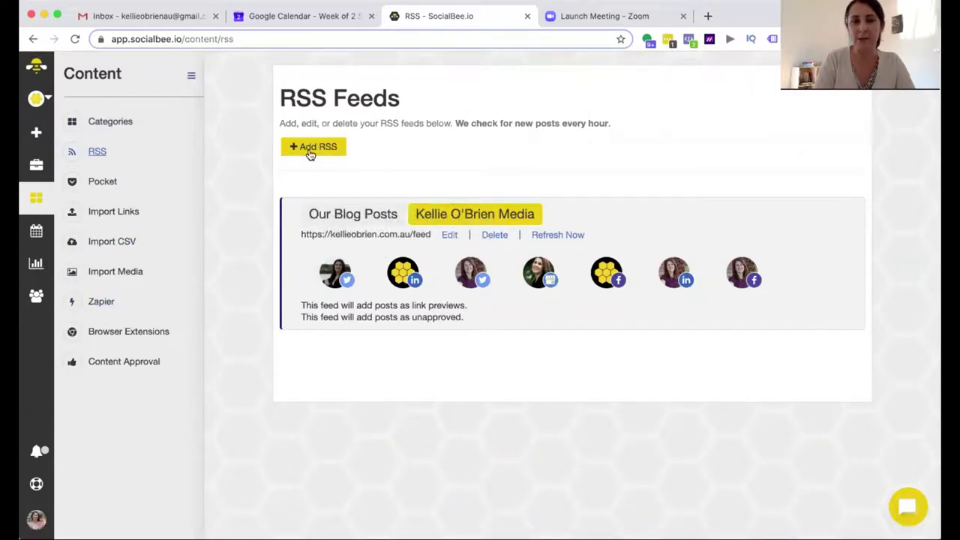
click(309, 149)
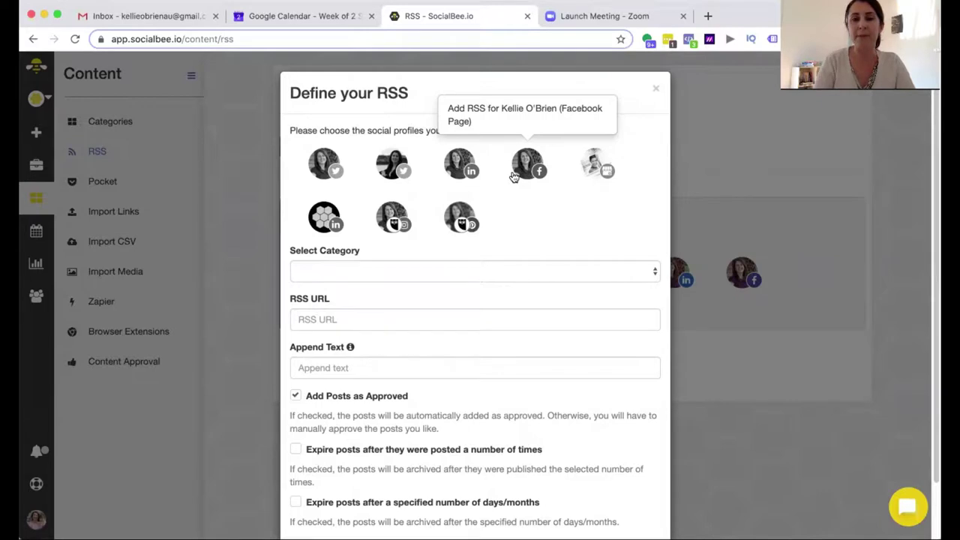
click(324, 163)
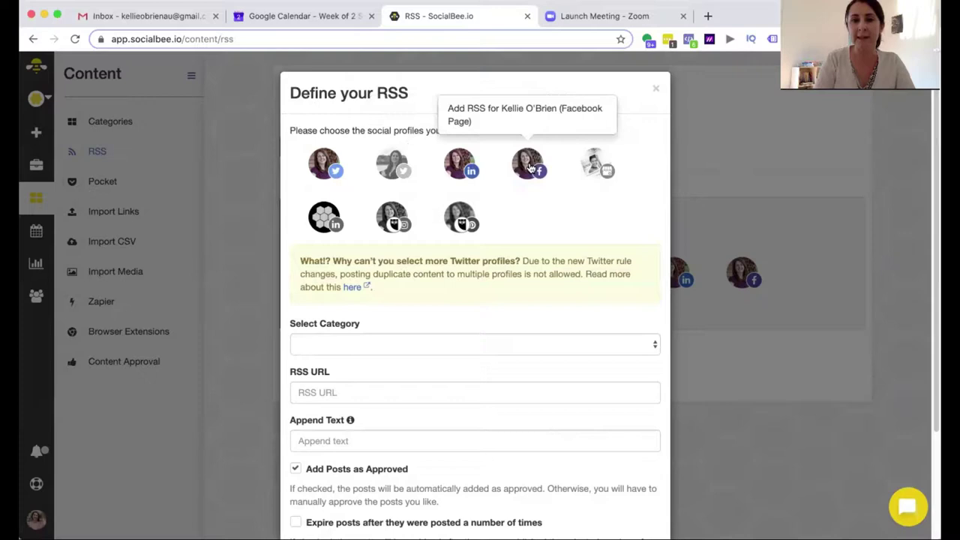
click(580, 164)
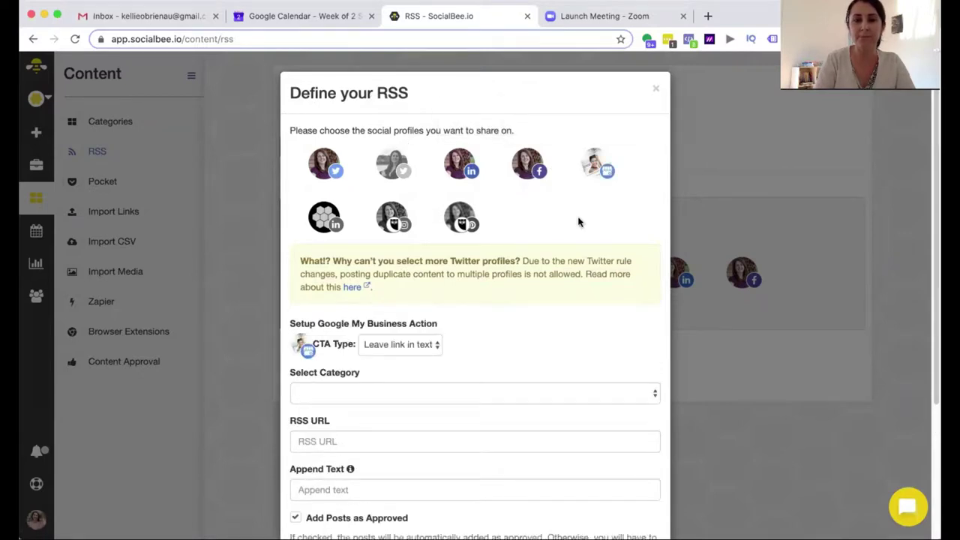
Step: Check the Google call-to-action choices without changing them, then remove the Google page from the feed
scroll(578, 222, down, 4)
scroll(578, 221, up, 2)
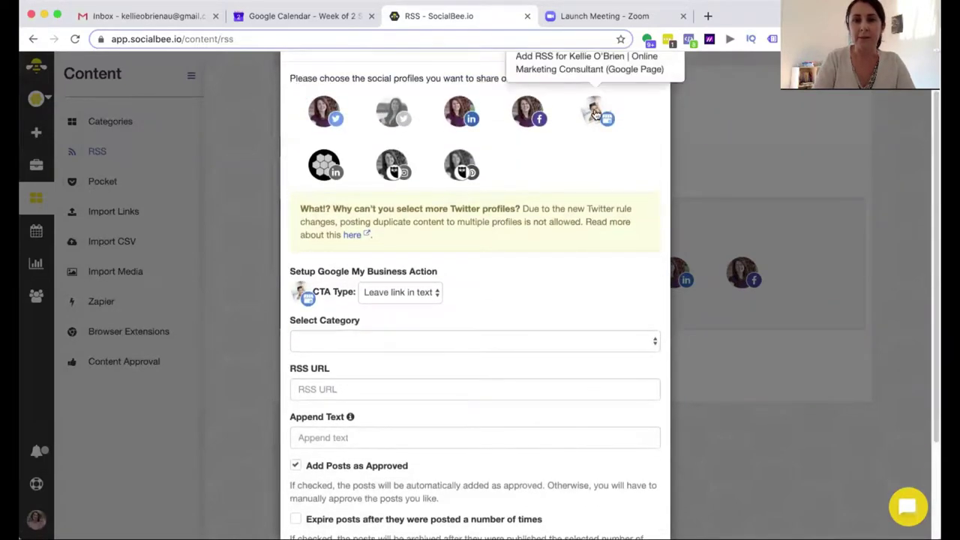
click(413, 293)
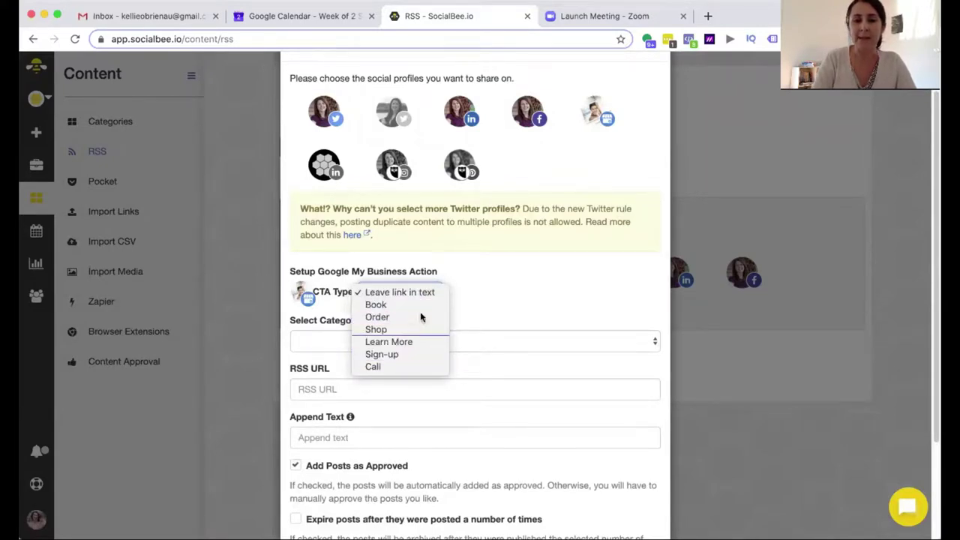
click(508, 307)
click(595, 114)
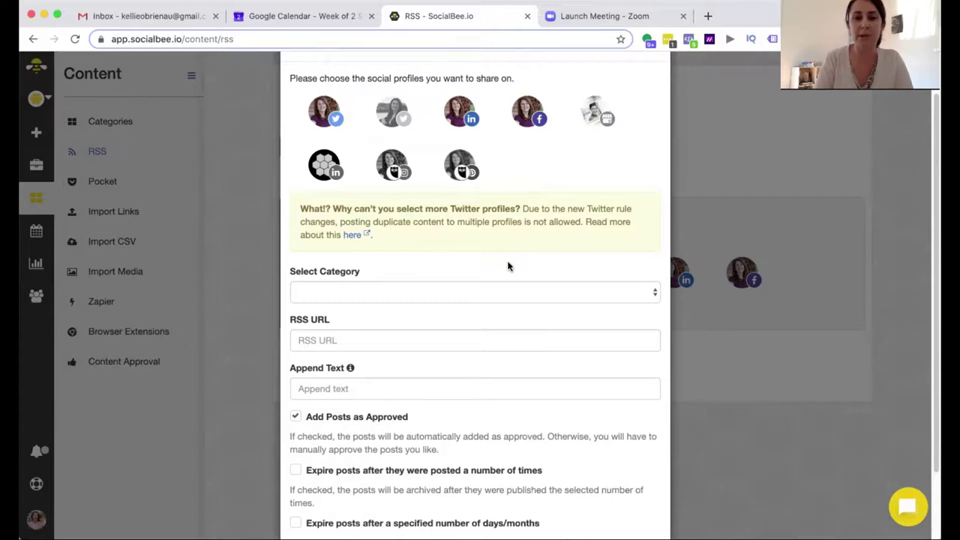
scroll(508, 266, down, 2)
scroll(508, 267, down, 1)
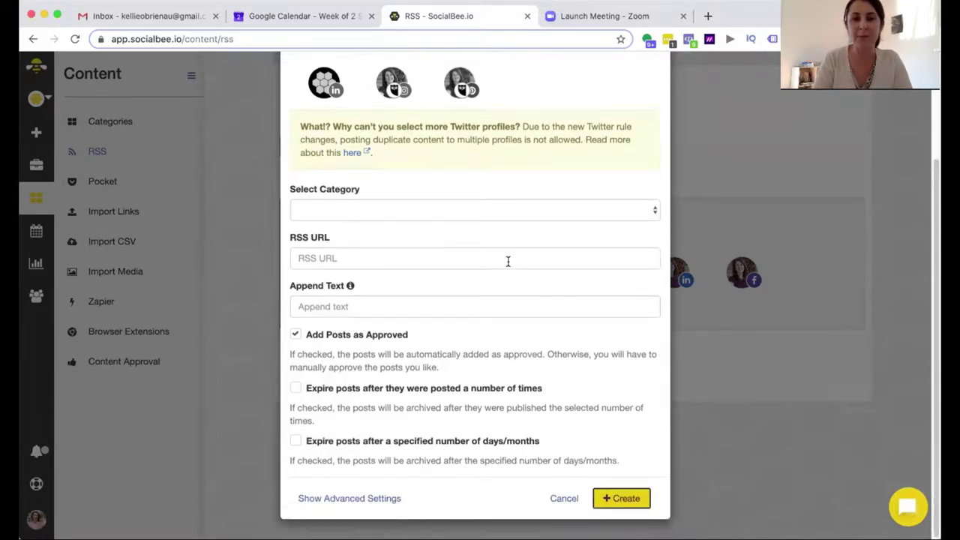
Step: Assign the feed to Our Blog Posts and enter the blog's RSS URL ending in /feed
click(490, 209)
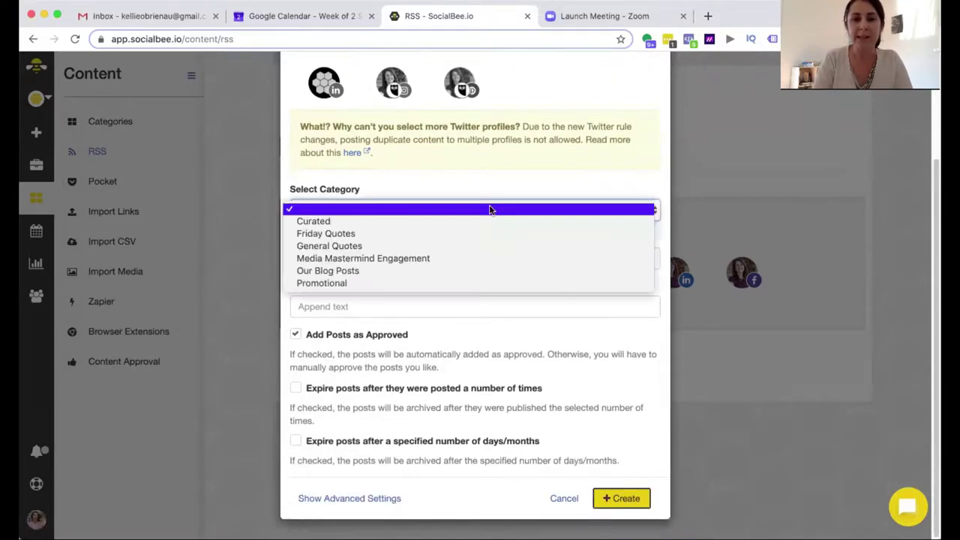
click(460, 271)
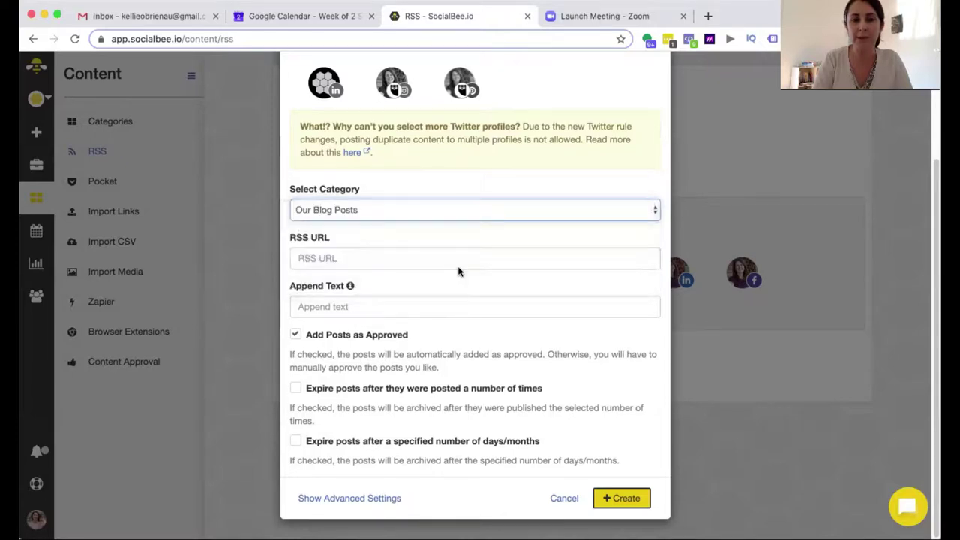
click(428, 255)
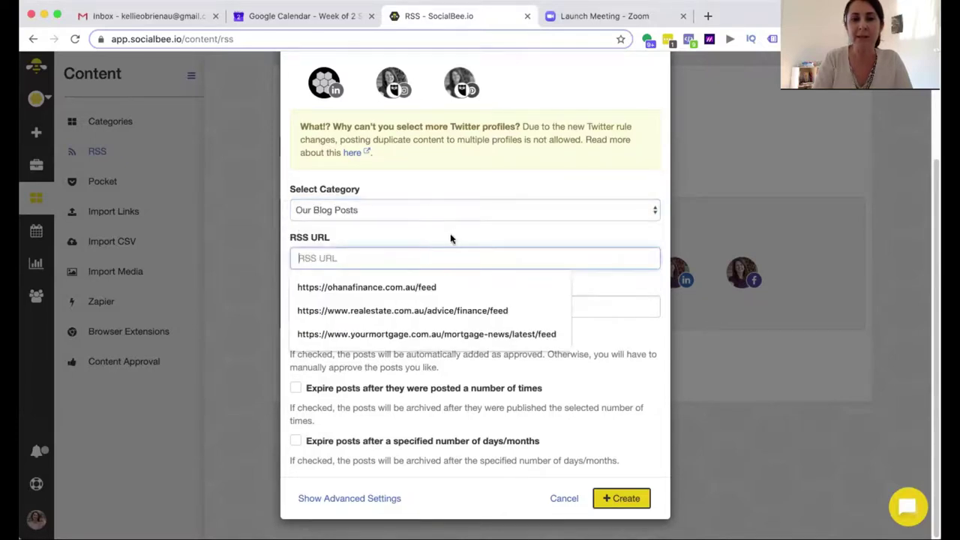
click(453, 234)
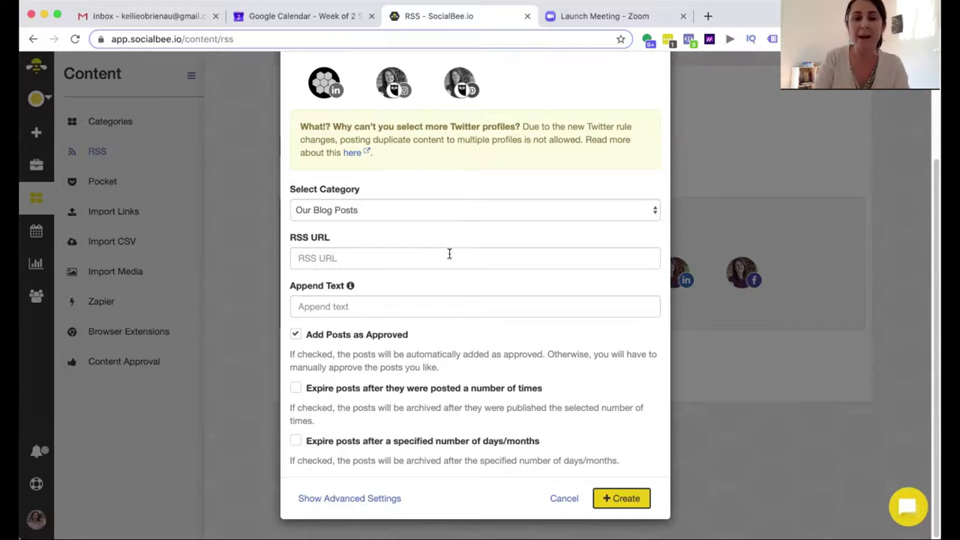
click(449, 254)
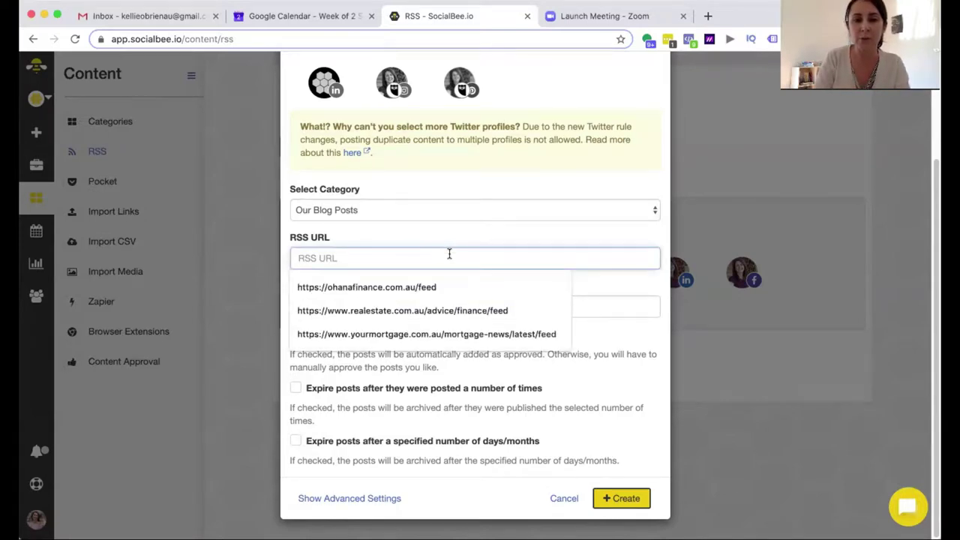
click(450, 254)
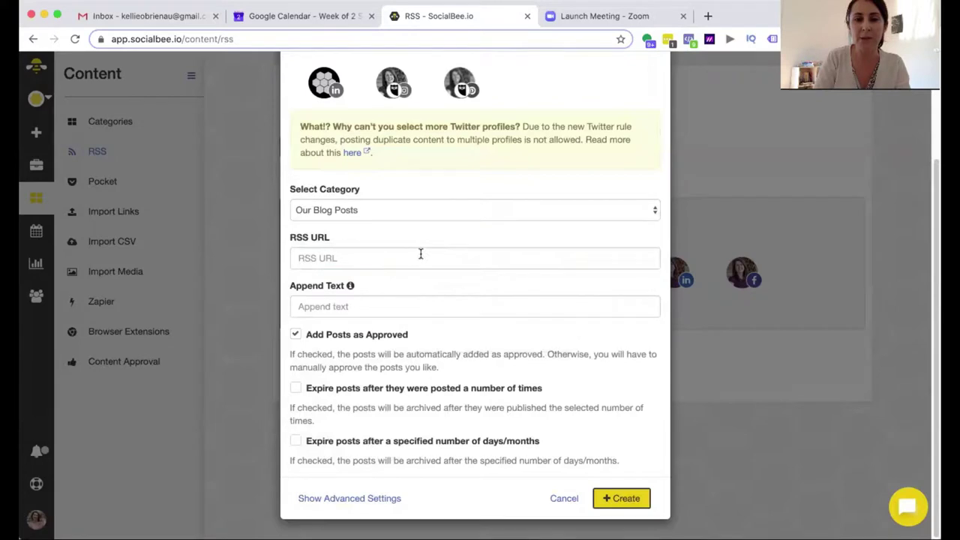
click(414, 258)
text(https:)
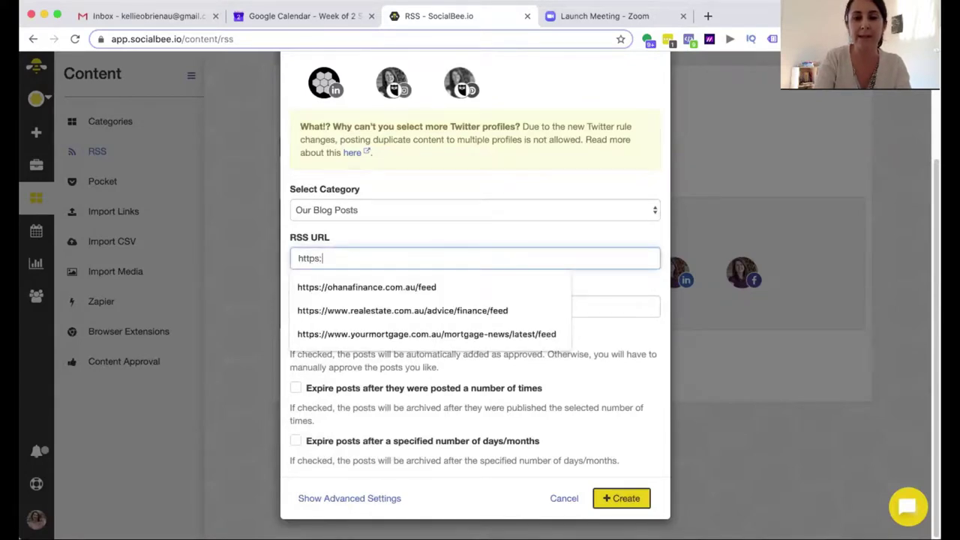
text(//kelli)
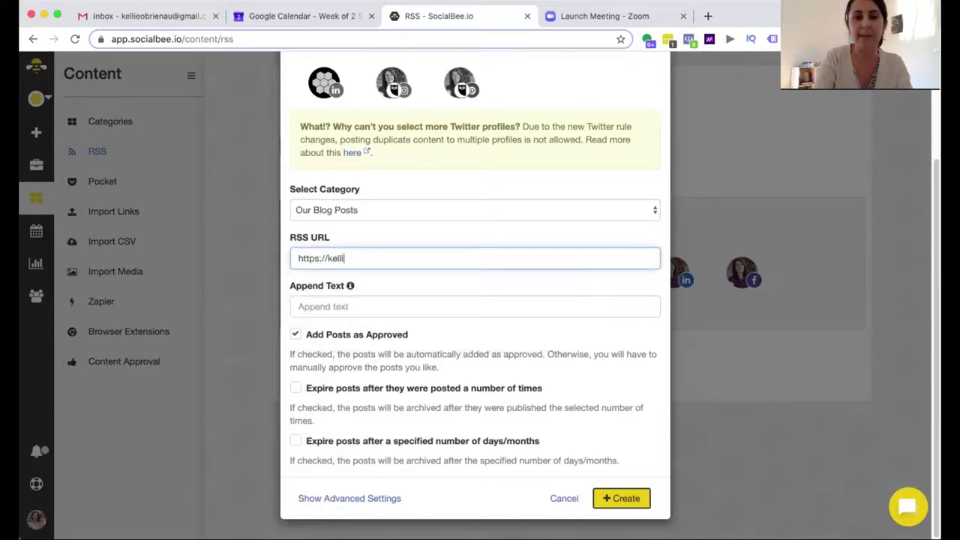
text(eobrien.com.au/feed)
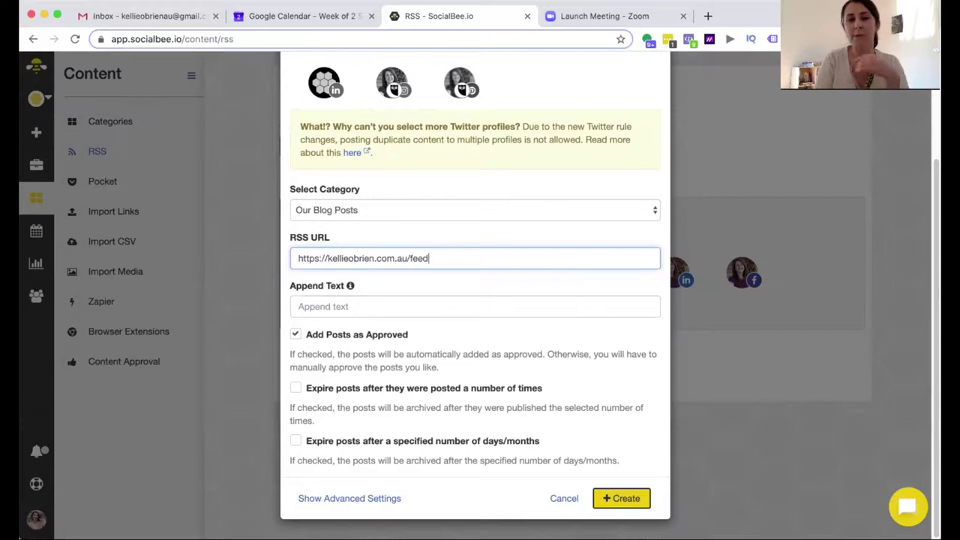
Step: Change the RSS URL ending from feed to rss
double_click(417, 258)
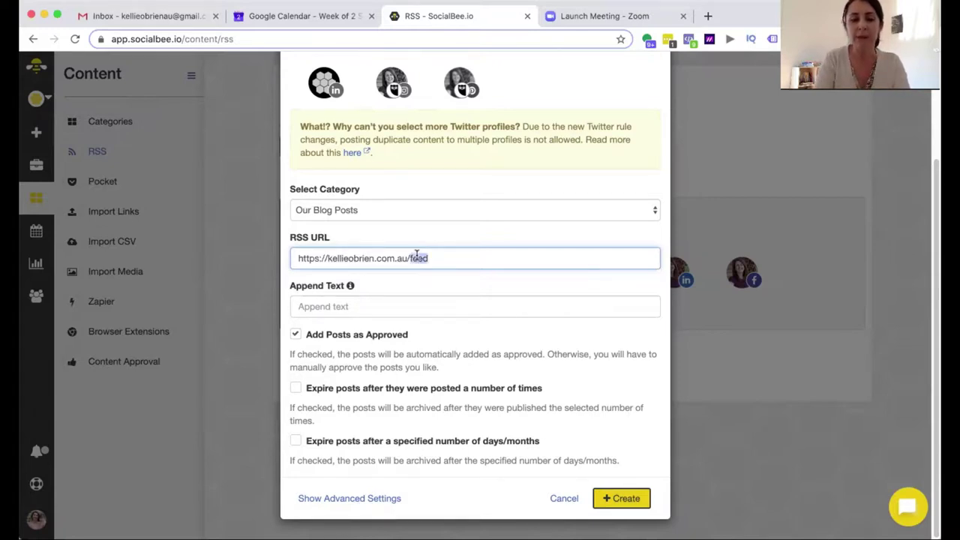
text(rss)
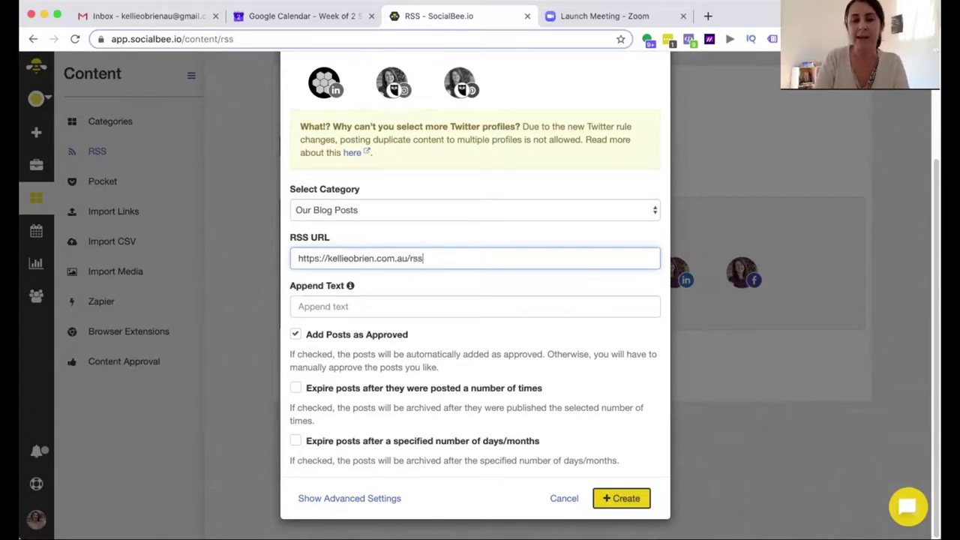
click(436, 241)
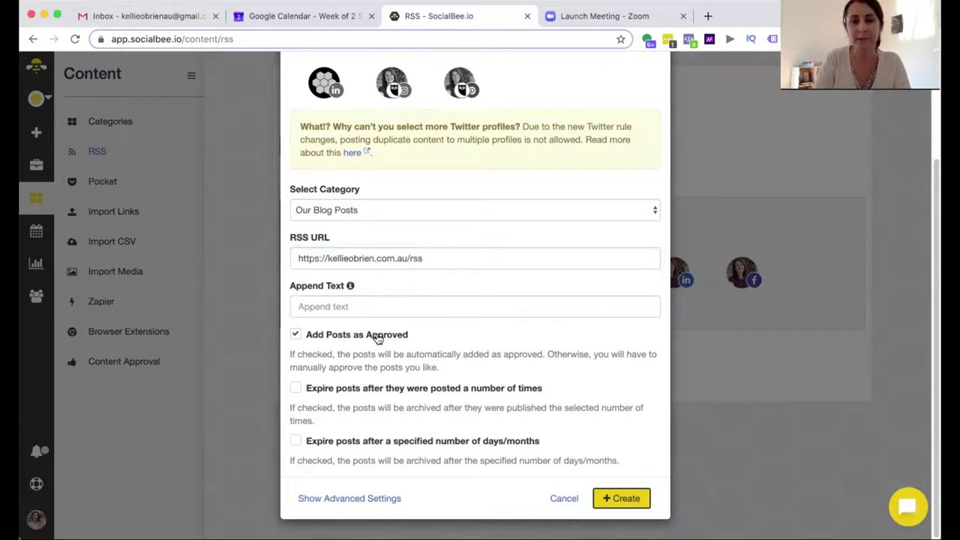
Step: Uncheck Add Posts as Approved and cancel the feed form without creating the feed
click(298, 336)
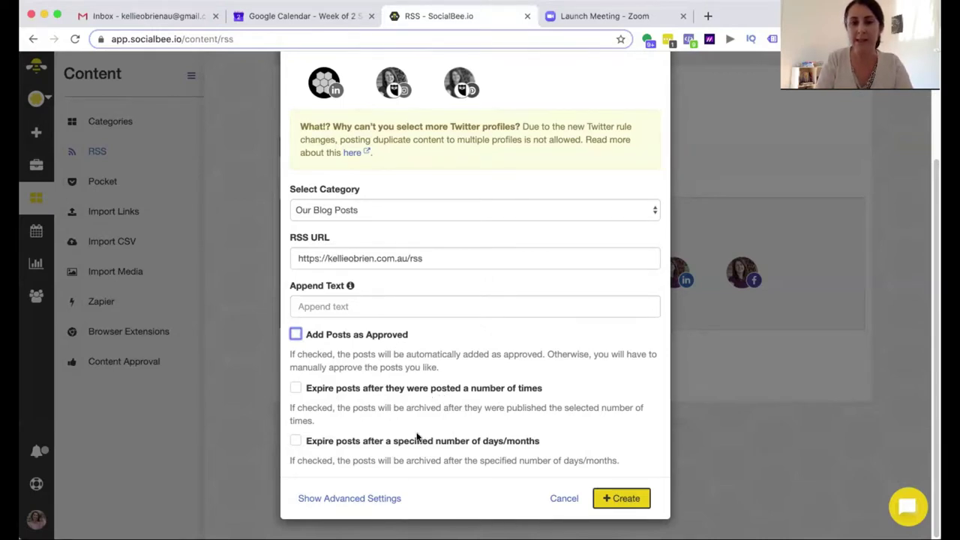
click(565, 499)
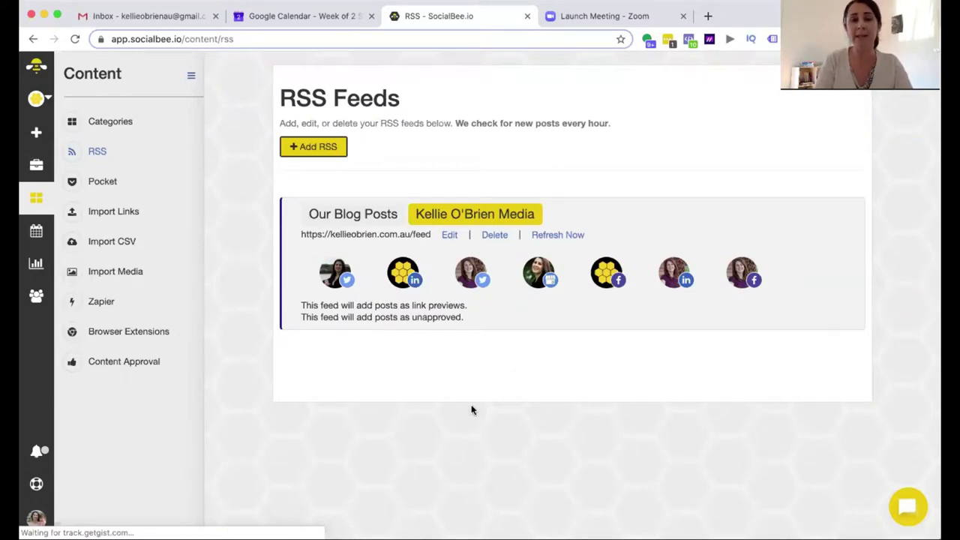
click(323, 150)
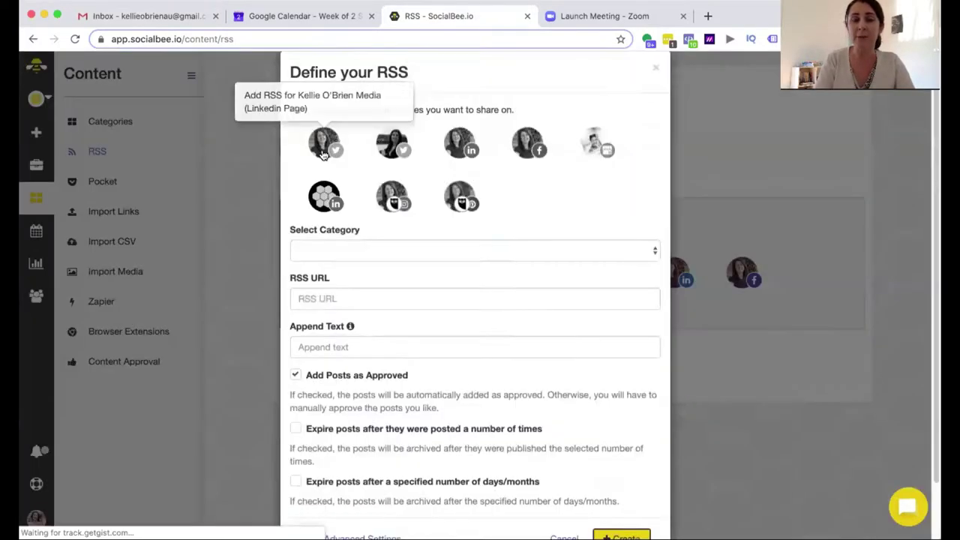
click(327, 170)
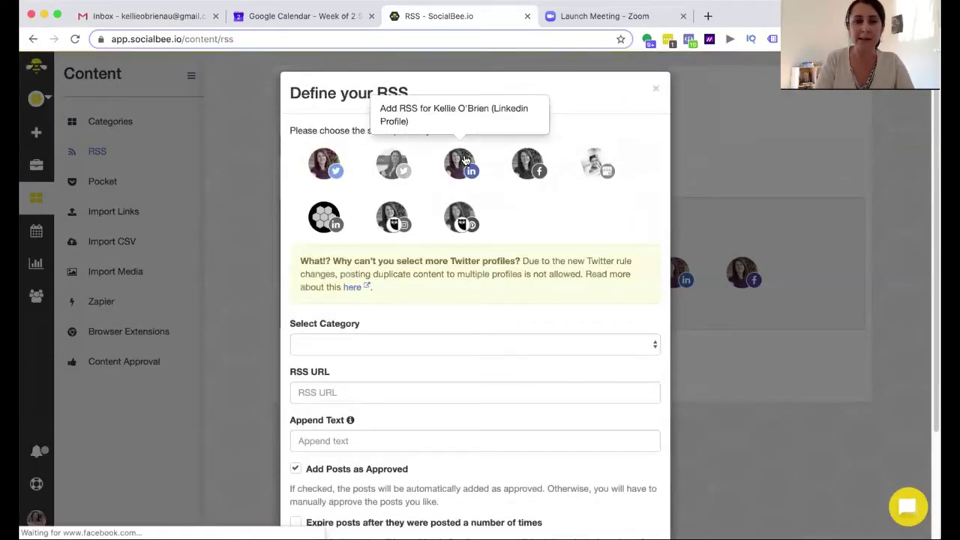
click(460, 163)
click(443, 345)
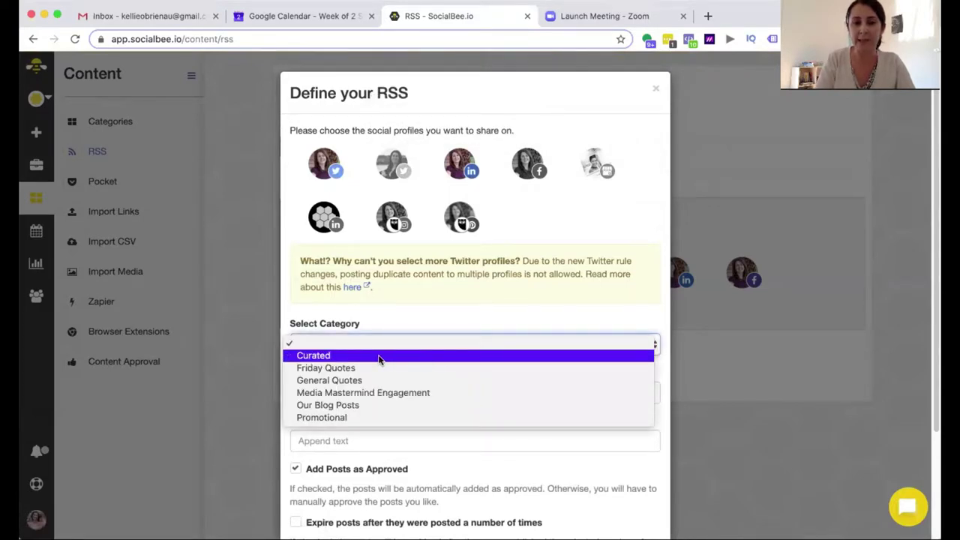
click(441, 322)
click(386, 395)
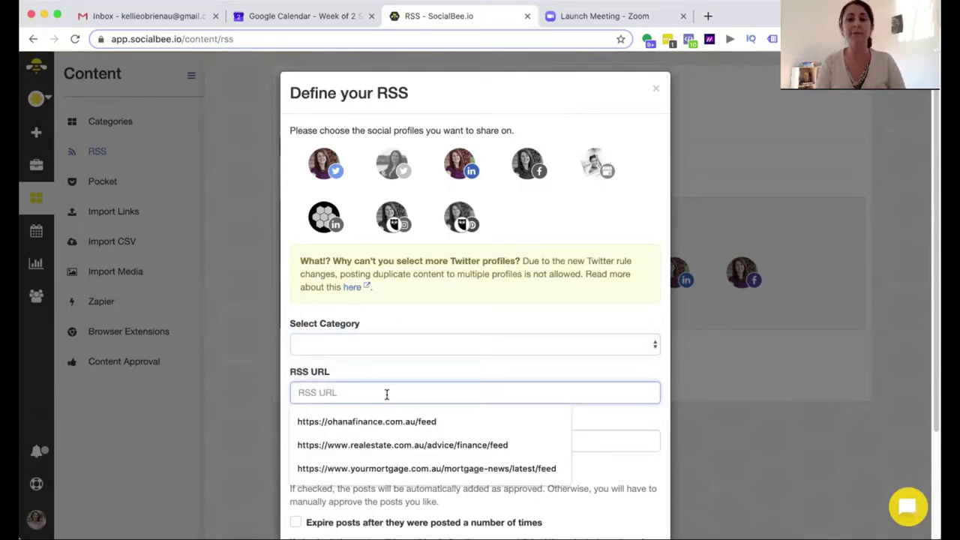
click(425, 322)
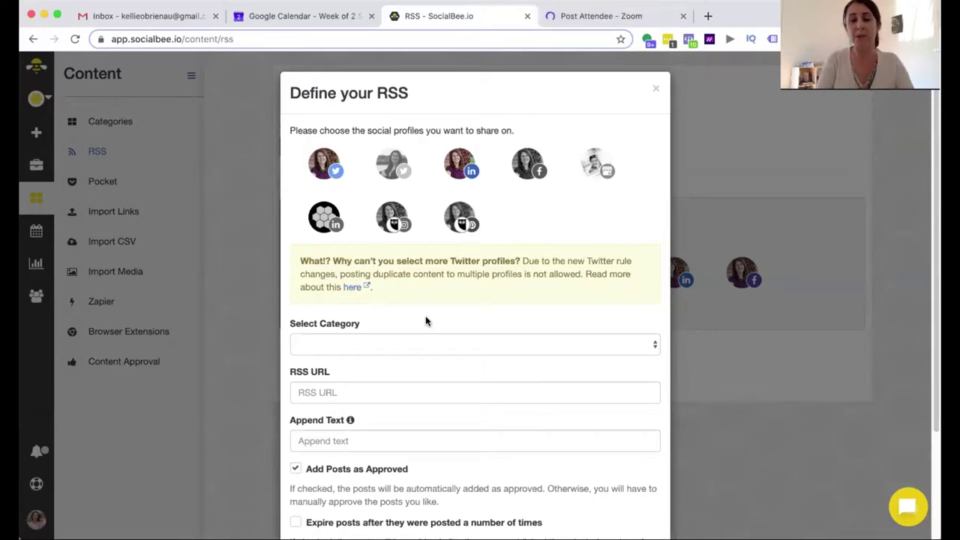
scroll(426, 321, down, 2)
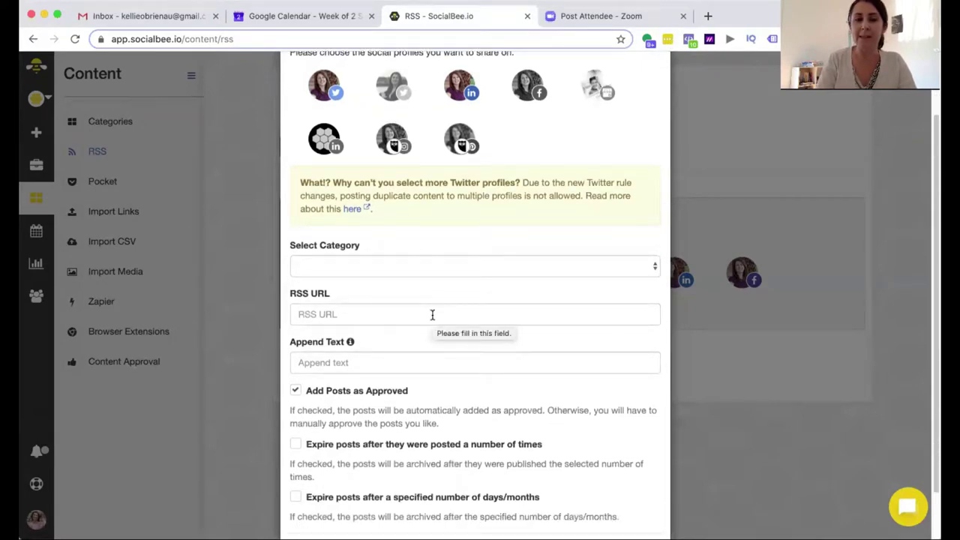
click(449, 267)
key(Escape)
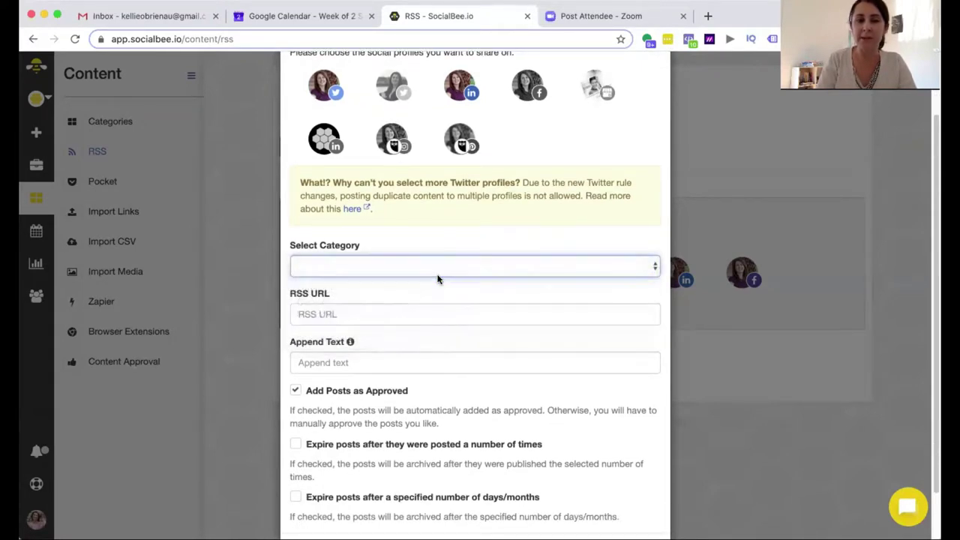
click(439, 279)
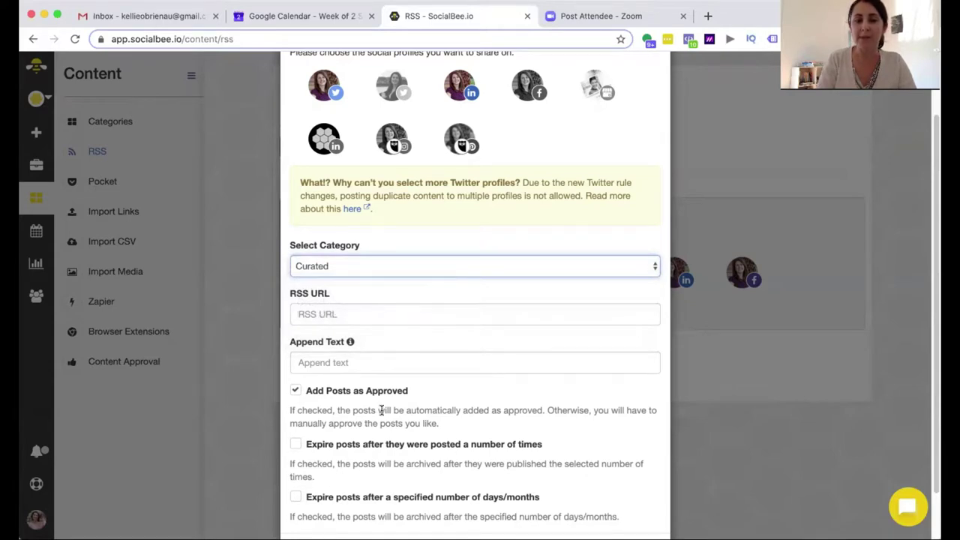
click(296, 390)
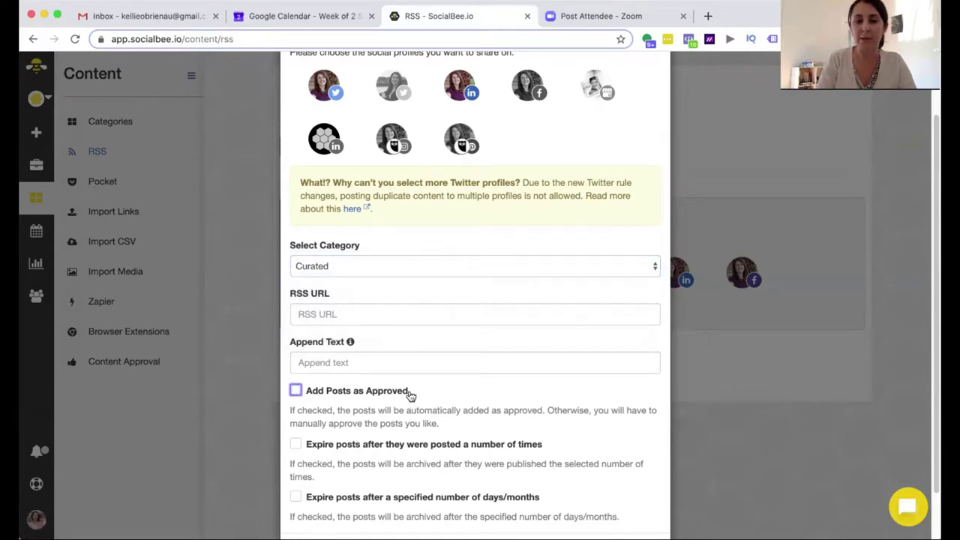
scroll(454, 398, down, 2)
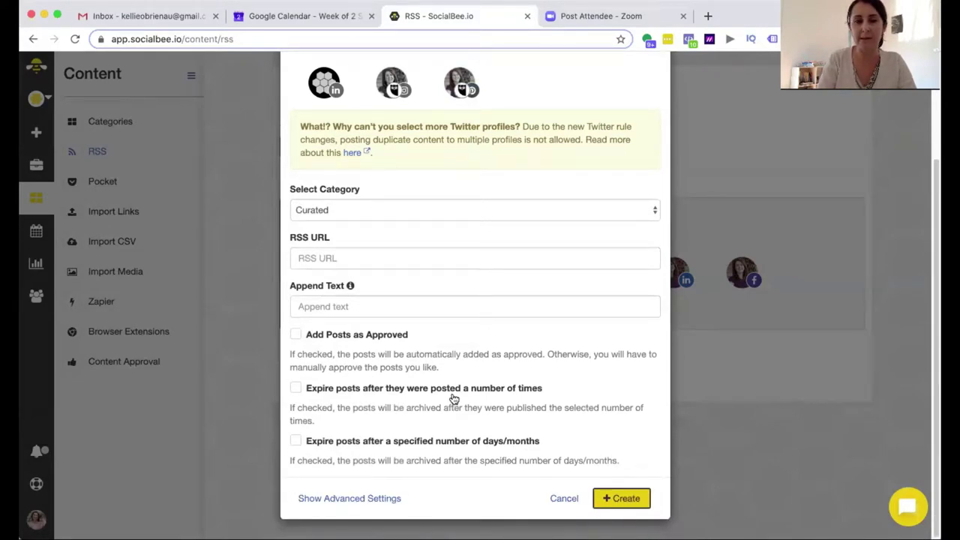
Step: Cancel the Curated feed form, then browse Content Categories down to Our Blog Posts and Promotional
click(548, 502)
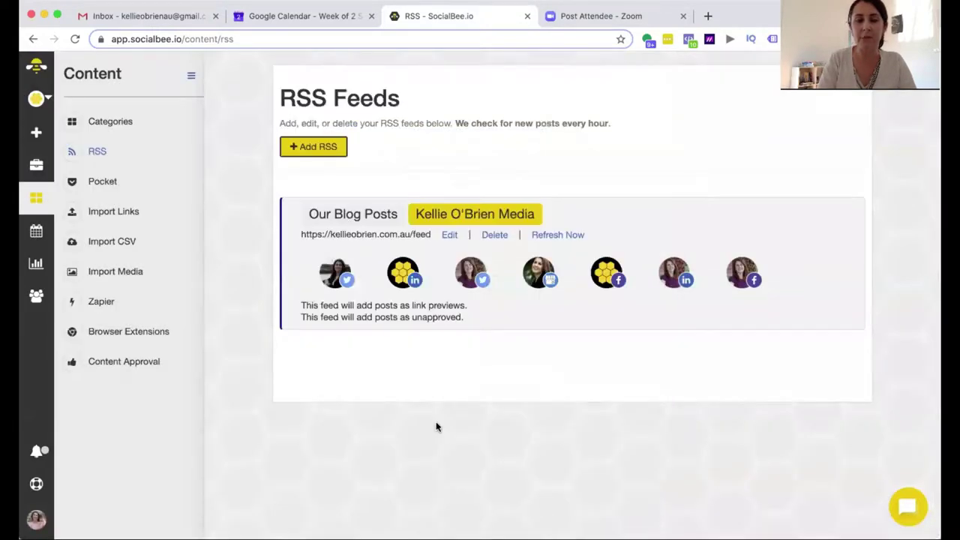
click(122, 124)
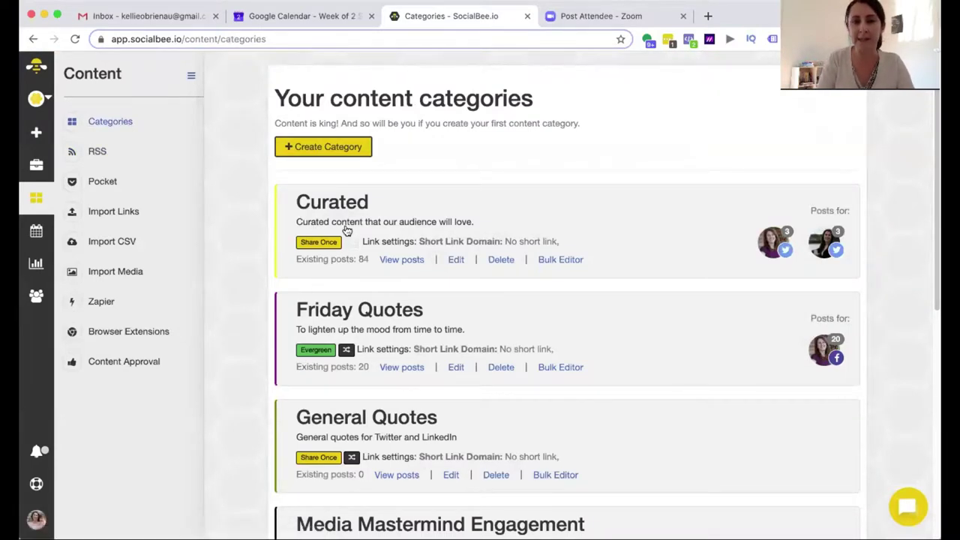
scroll(212, 251, down, 1)
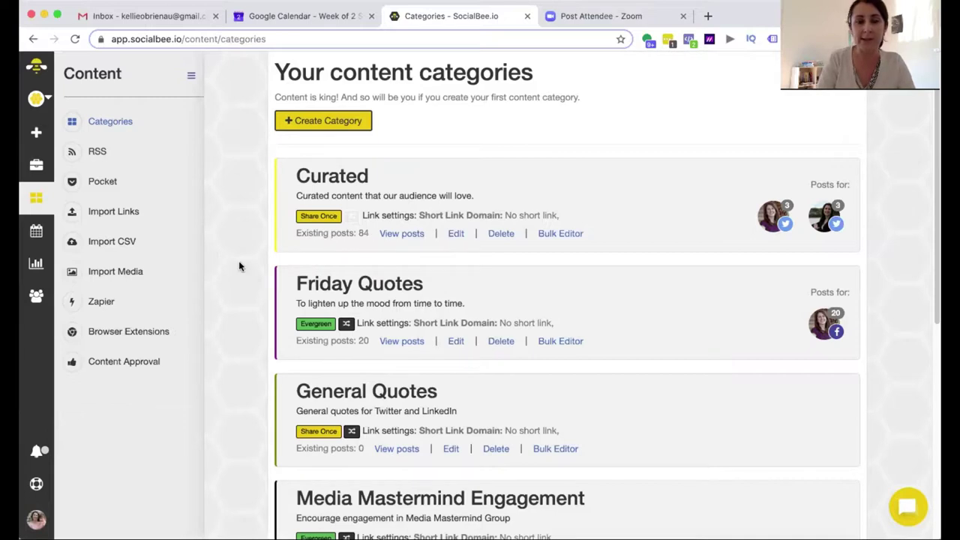
scroll(239, 267, down, 5)
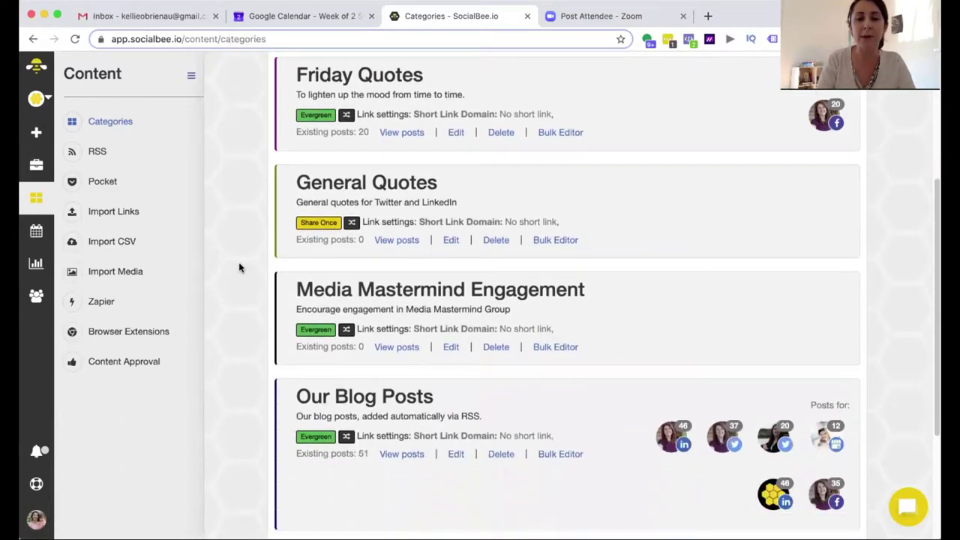
scroll(239, 267, down, 1)
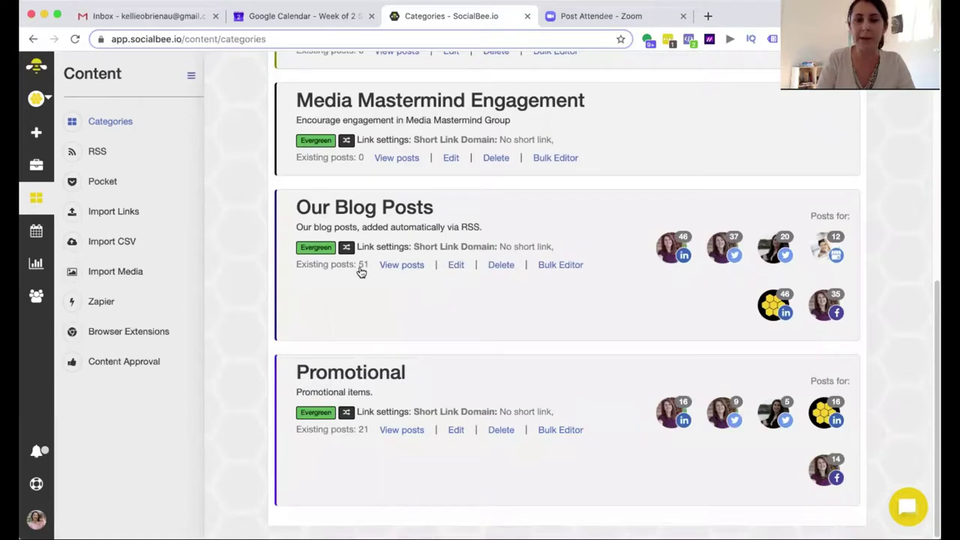
Step: Open the Our Blog Posts post list and scroll through it, returning to the top
click(405, 268)
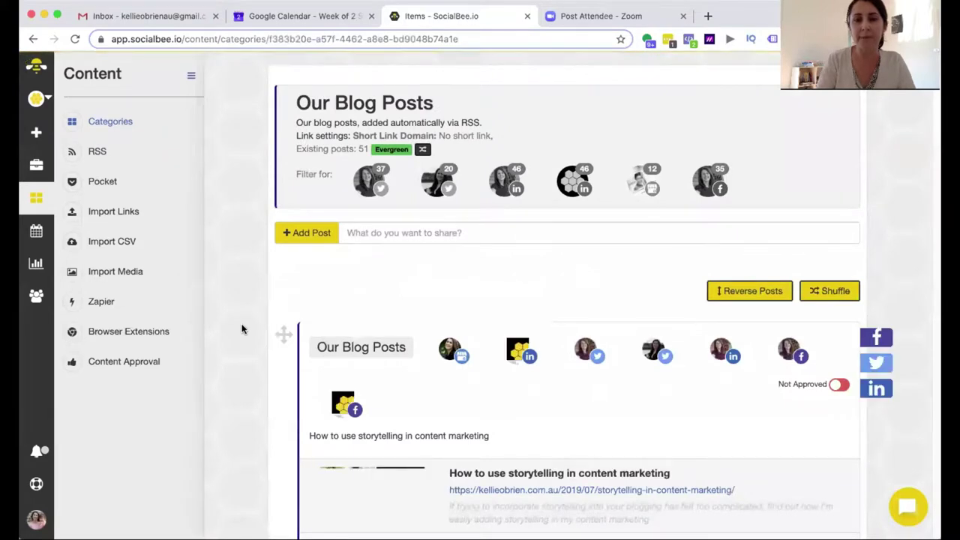
scroll(241, 328, down, 3)
scroll(242, 328, down, 2)
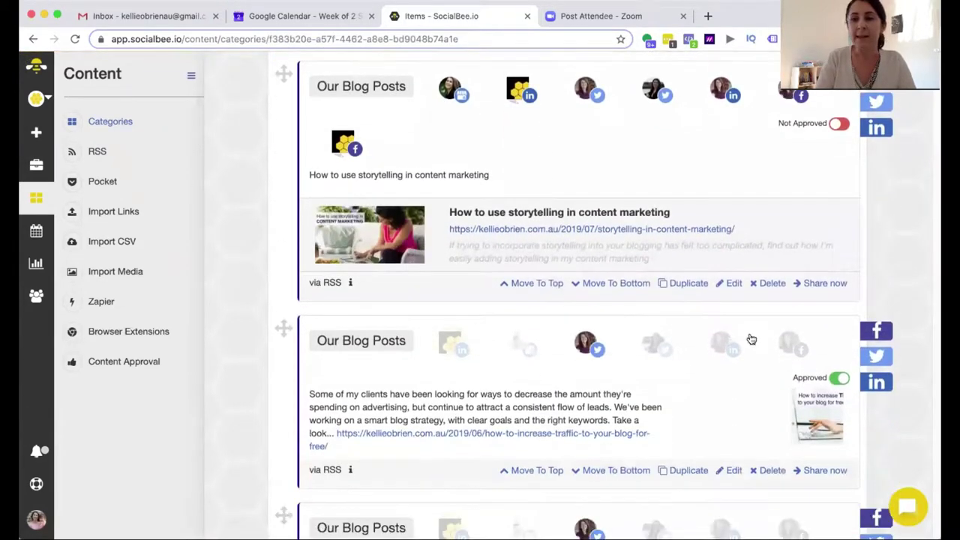
scroll(578, 300, down, 5)
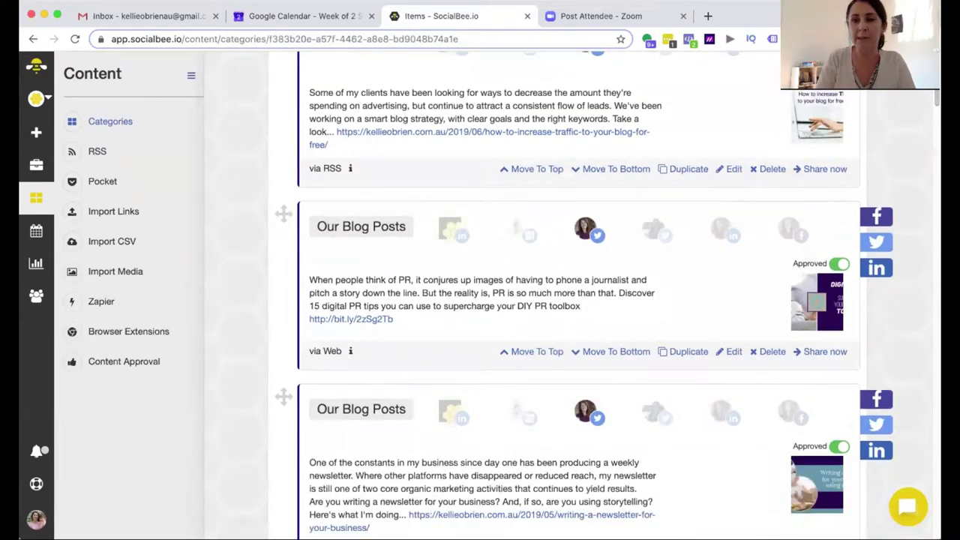
scroll(875, 227, down, 2)
scroll(578, 300, down, 2)
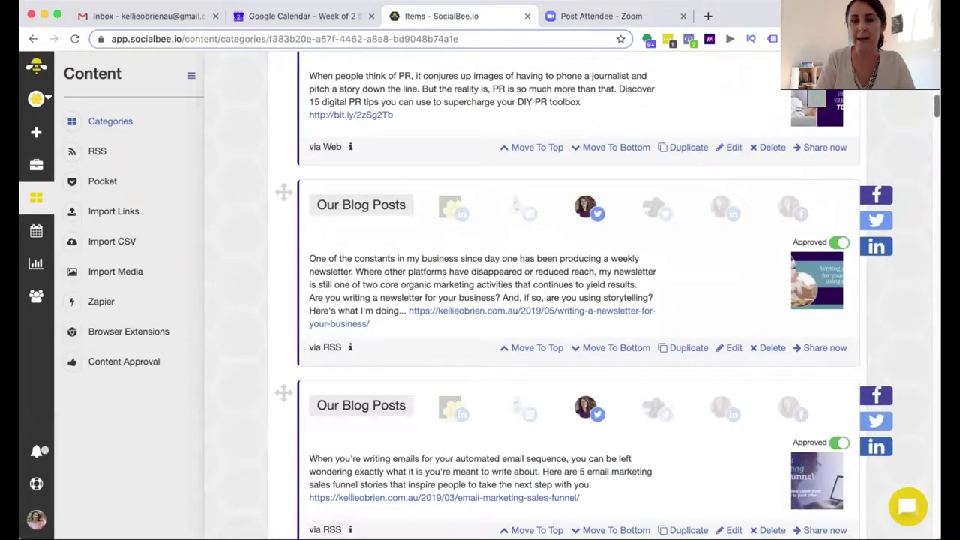
scroll(578, 300, down, 8)
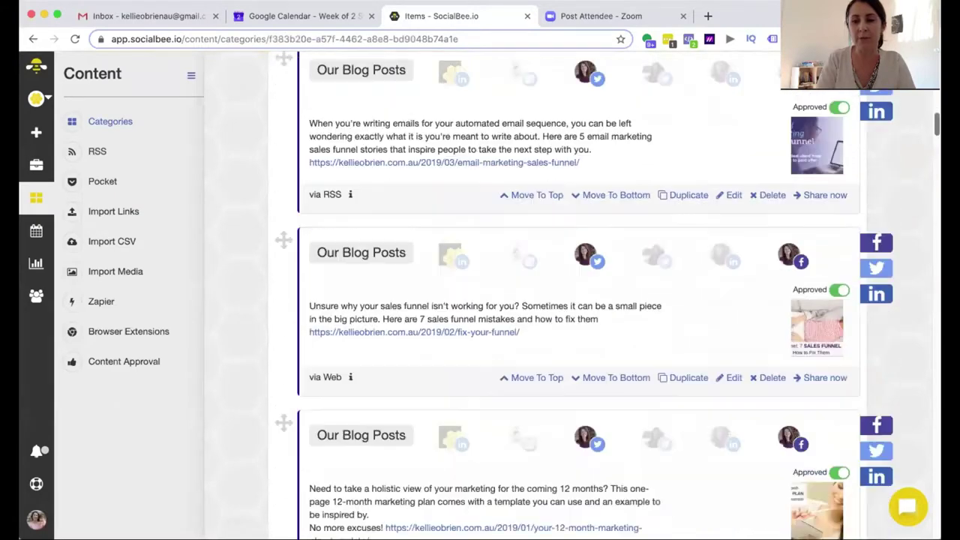
scroll(577, 300, down, 5)
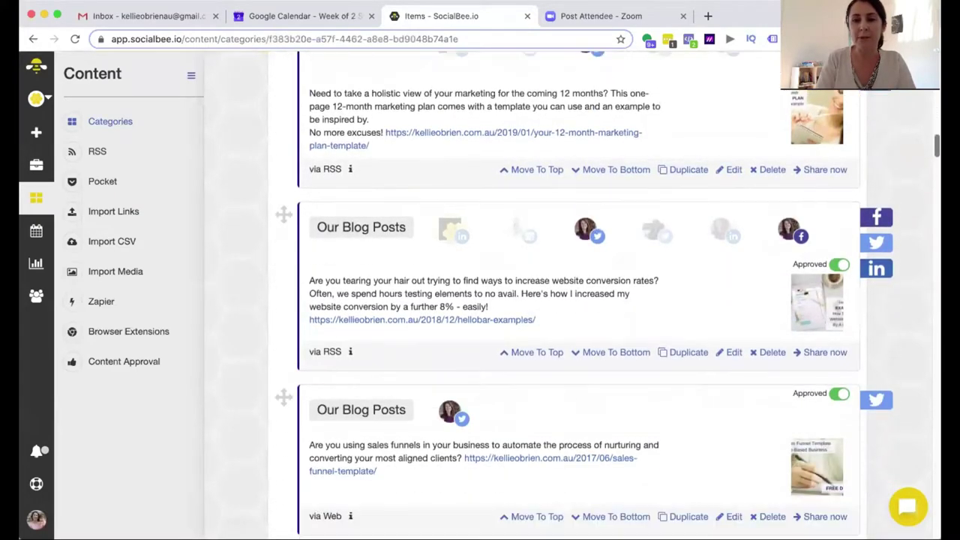
scroll(578, 300, up, 20)
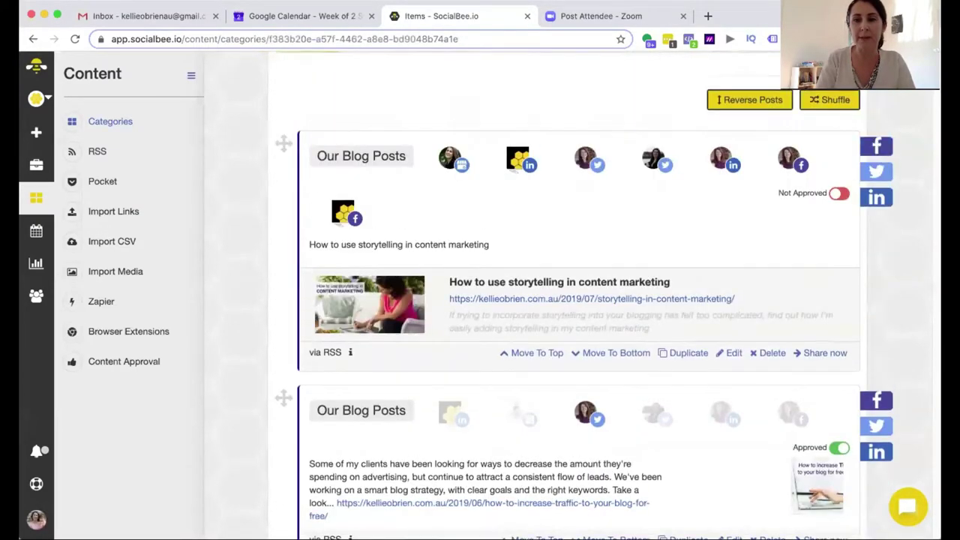
scroll(577, 300, down, 3)
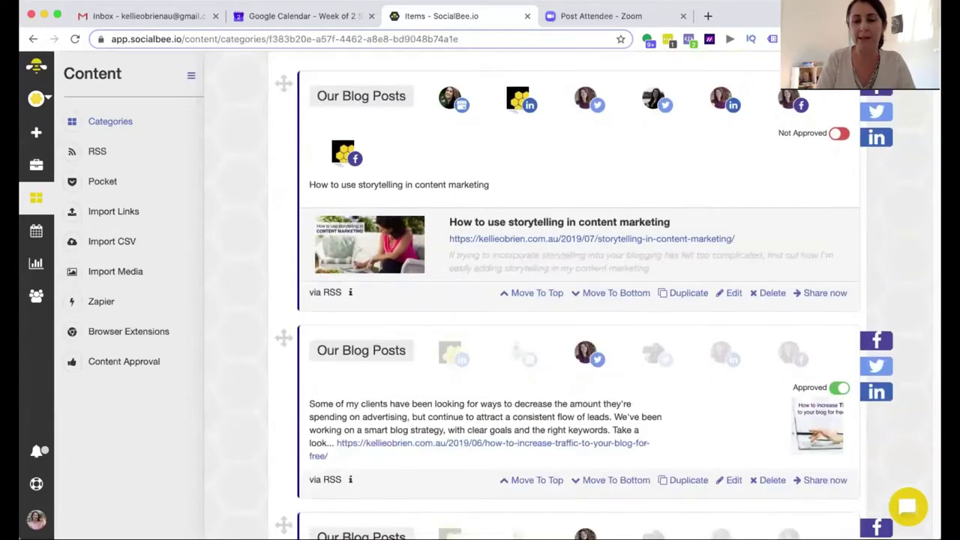
scroll(885, 259, up, 3)
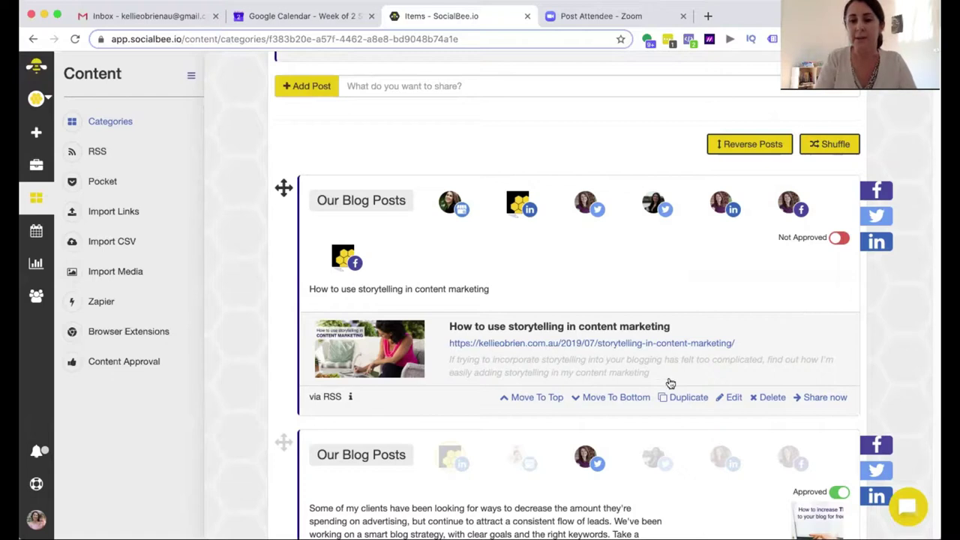
Step: Open the storytelling post for editing and deselect the Media Mastermind Facebook page
click(738, 402)
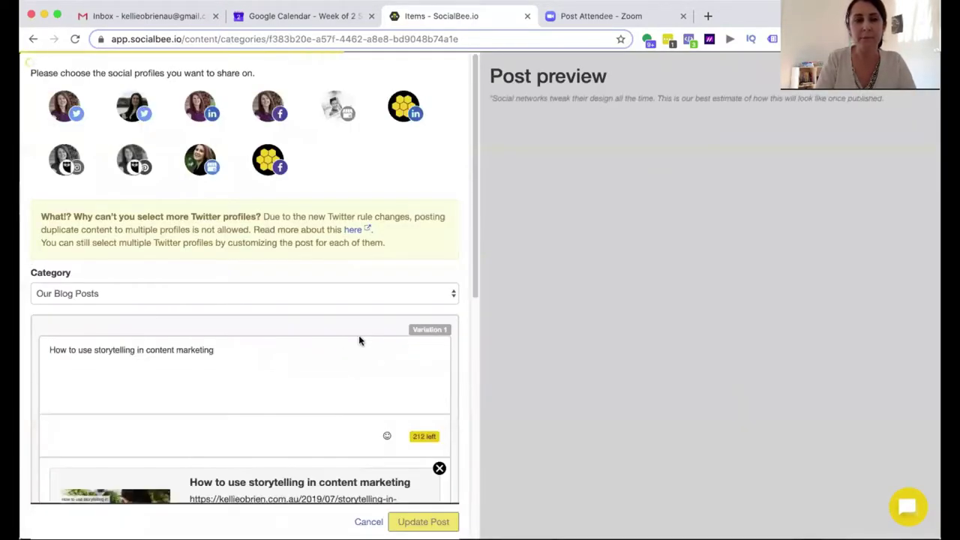
click(253, 352)
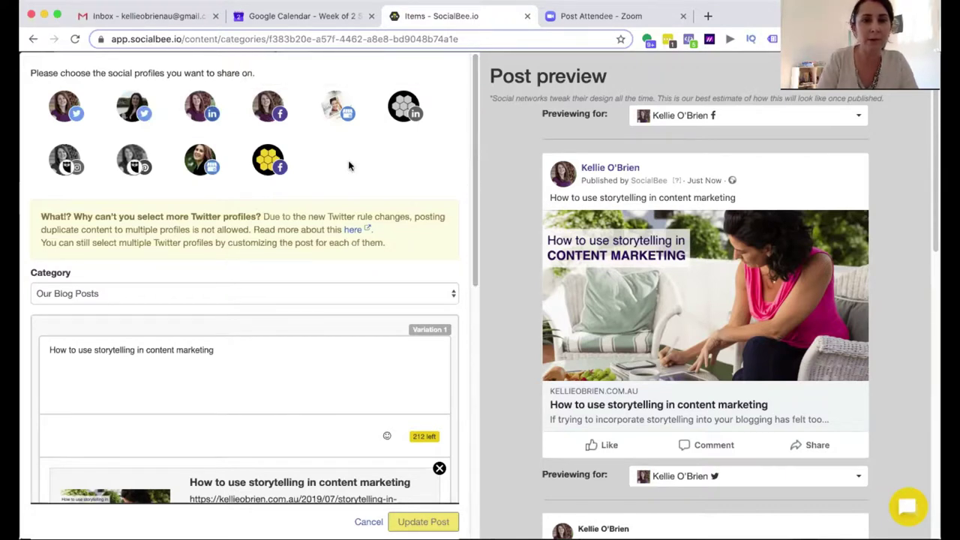
click(270, 162)
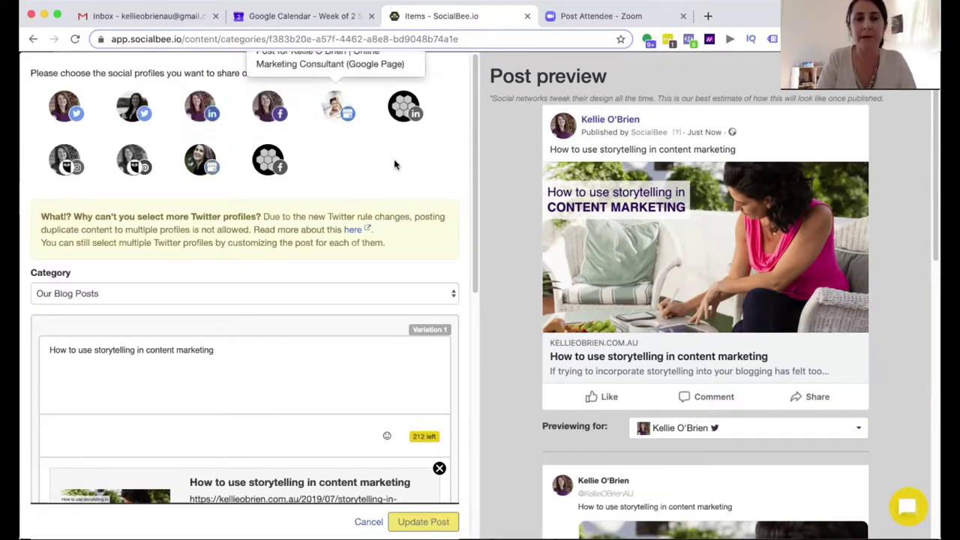
drag(473, 169, 468, 262)
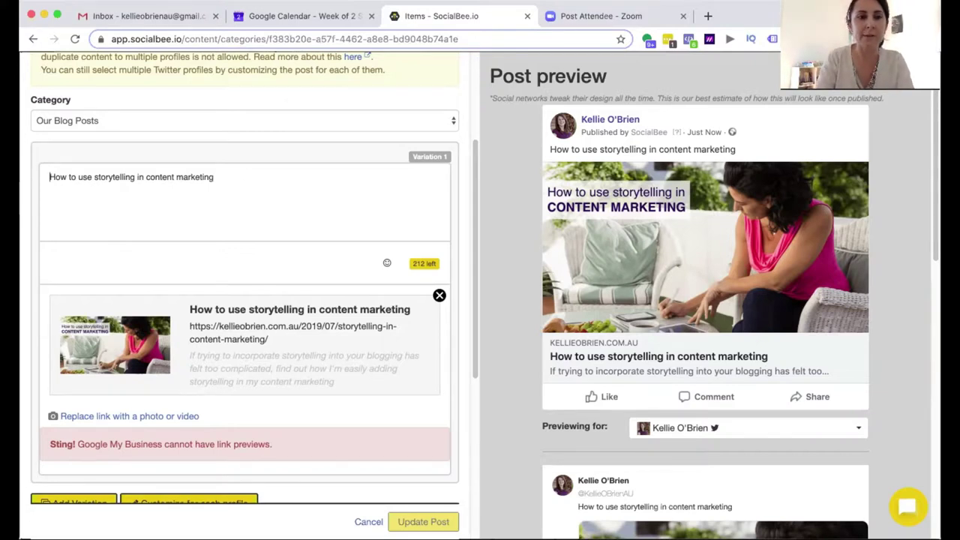
Step: Type the new caption: 'Are you struggling to create stories within your content marketing? Here's how to write effective stories…'
text(Are you struggling )
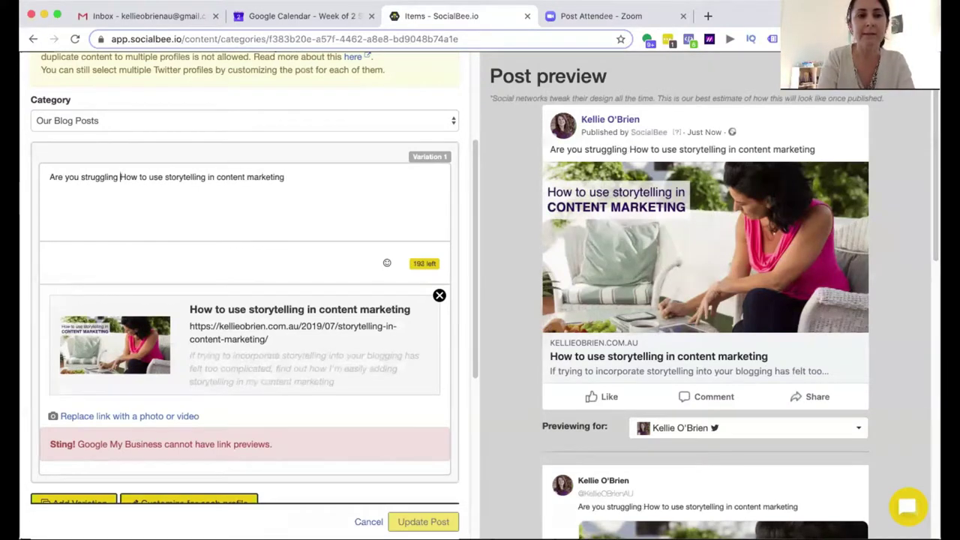
text(to )
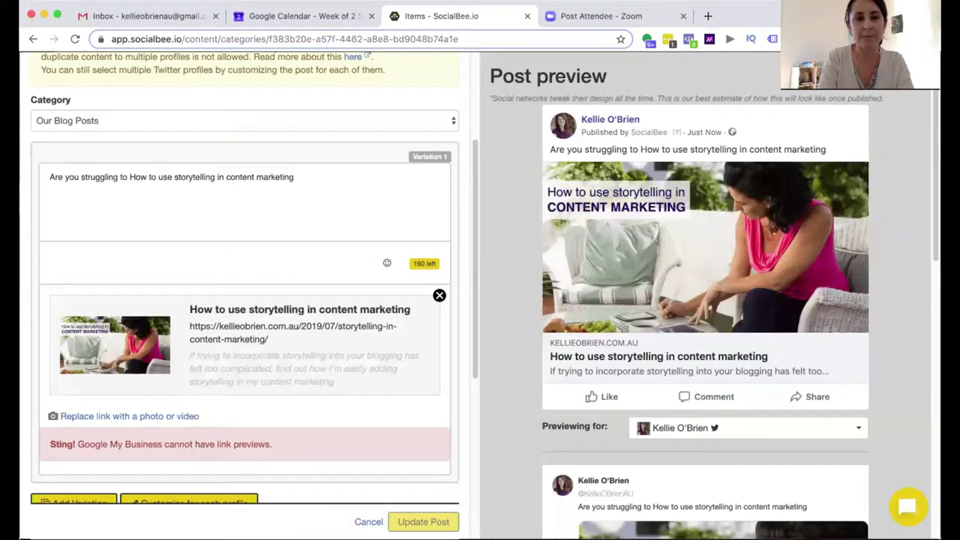
text(create stories wi)
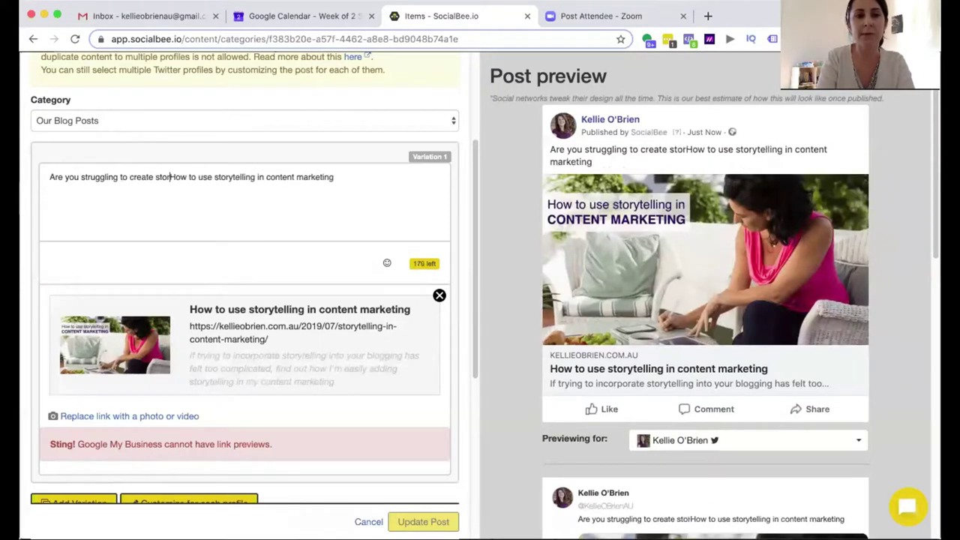
text(thin your content)
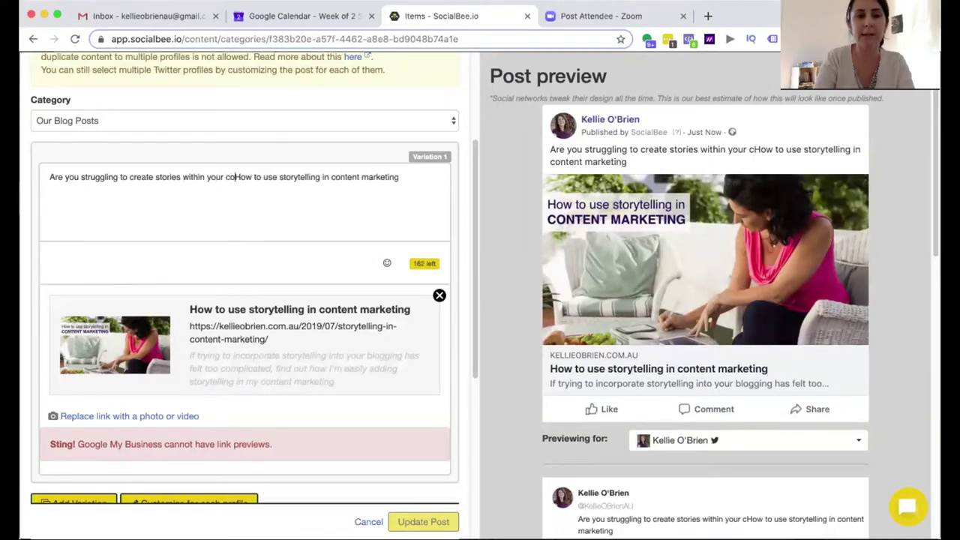
text( marketing? )
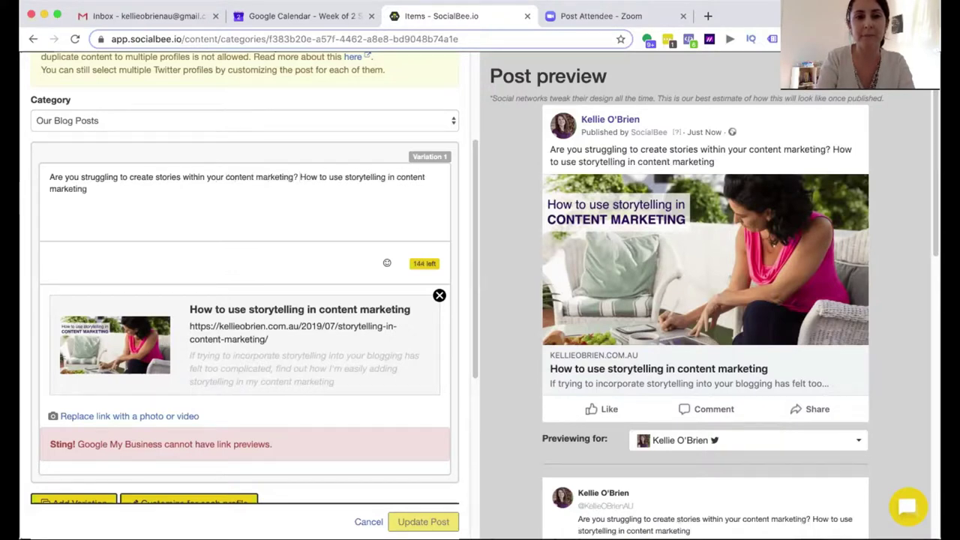
text(T)
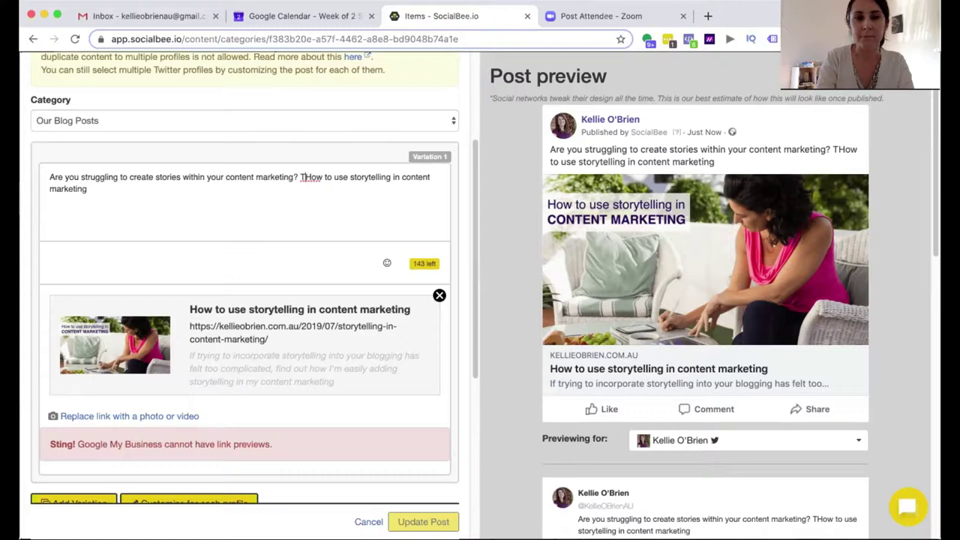
key(BackSpace)
text(Here's how to w)
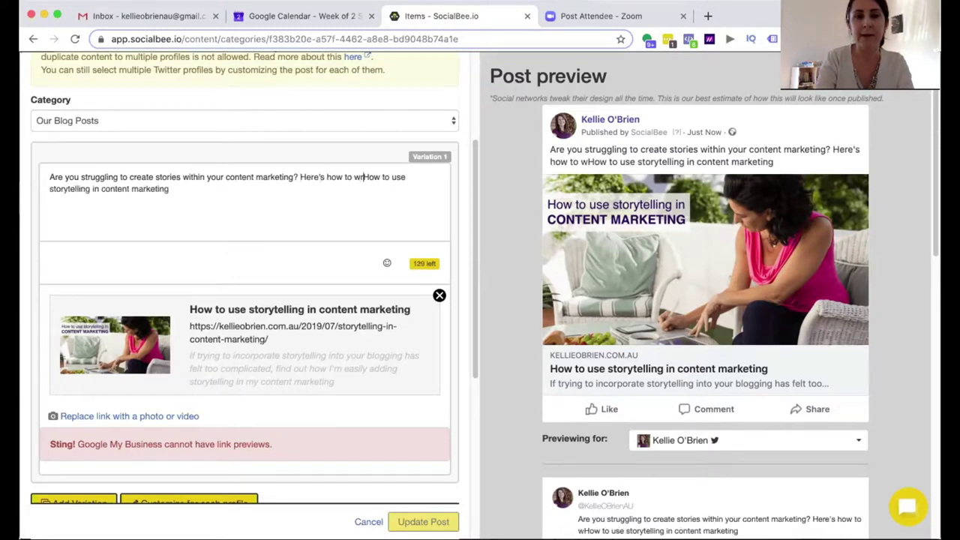
text(rite)
key(BackSpace)
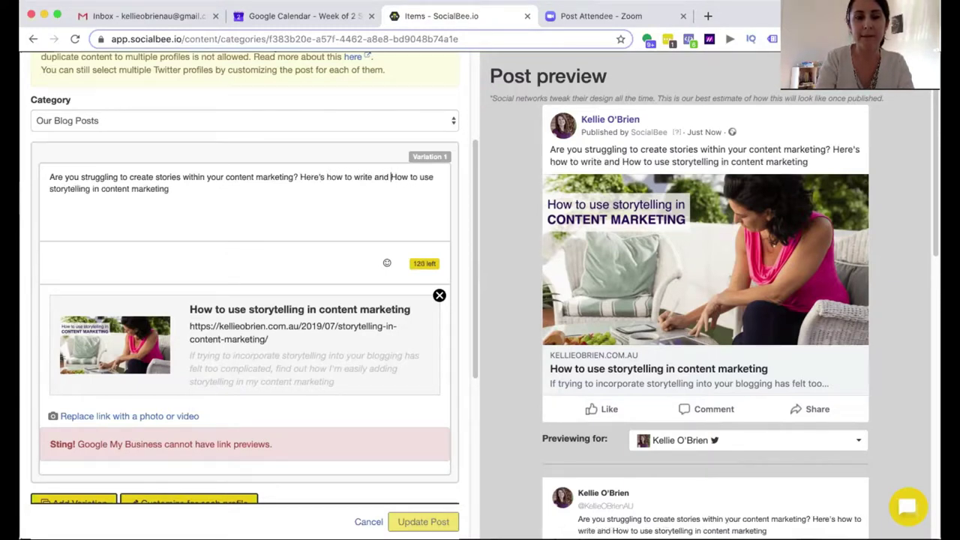
text(effective sto)
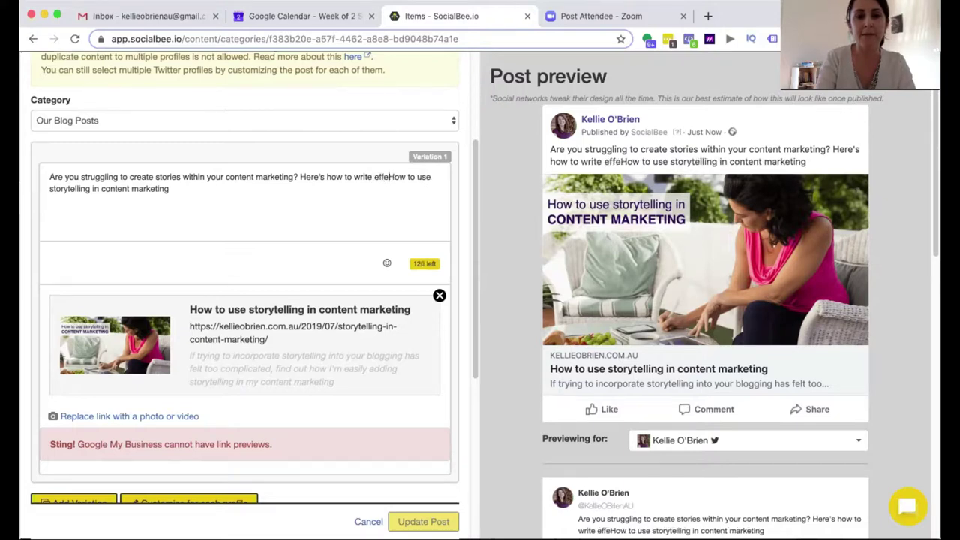
text(ries that a)
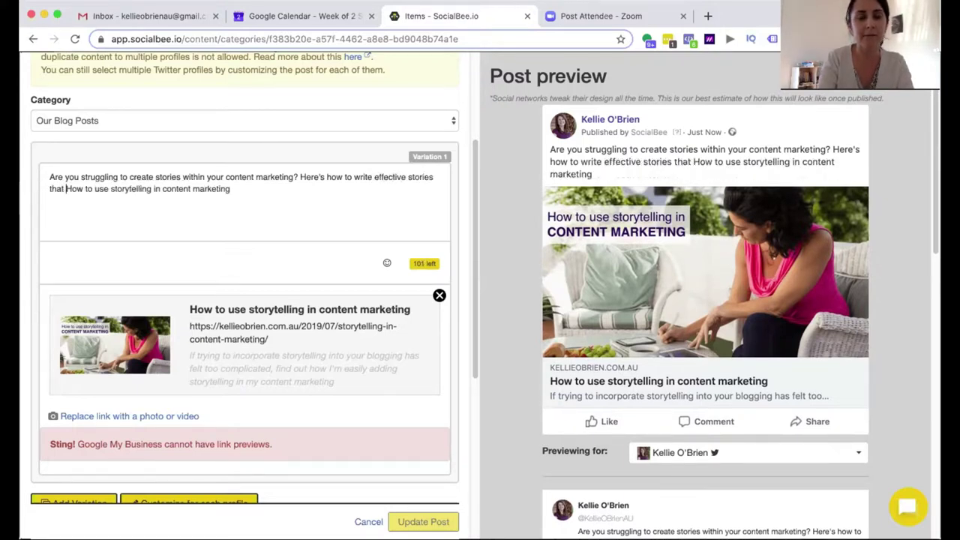
text(ttract your ideal clie)
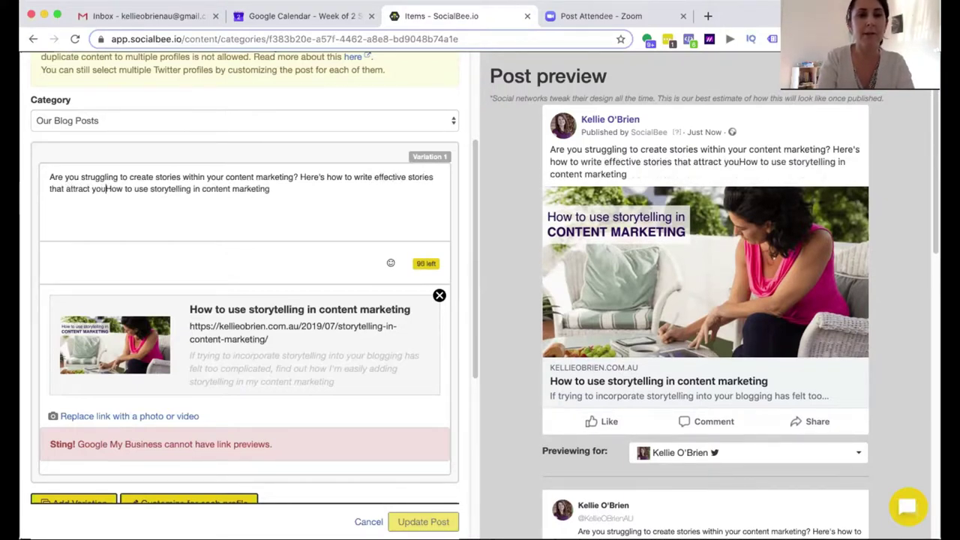
text(nts and compel them to wa)
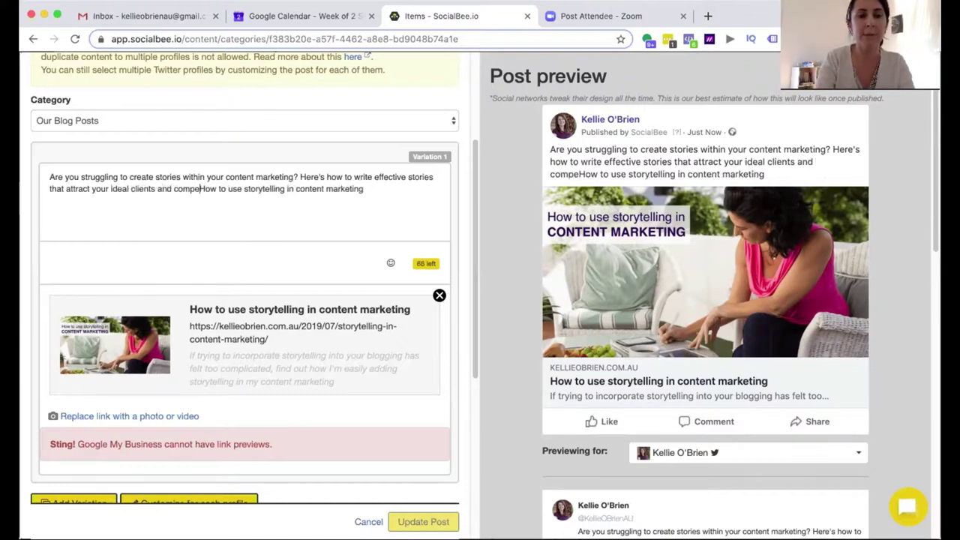
text(nt to read and take ac)
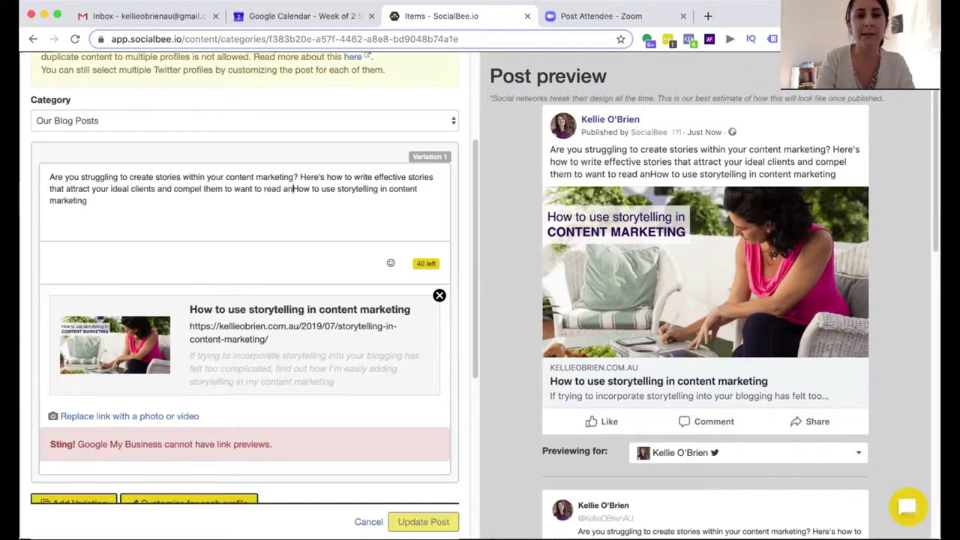
text(tin)
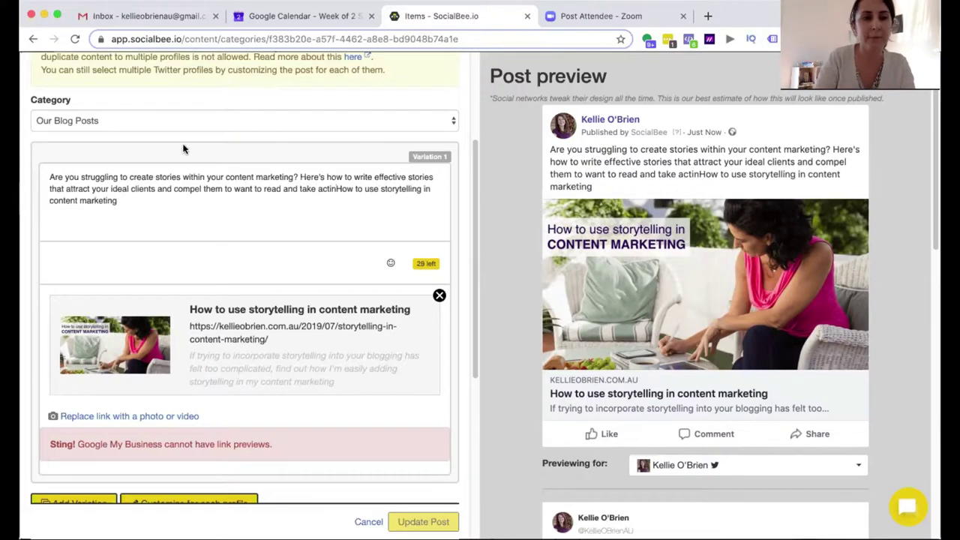
Step: Fix typos in the caption and replace the leftover article title with a closing period
double_click(166, 188)
key(BackSpace)
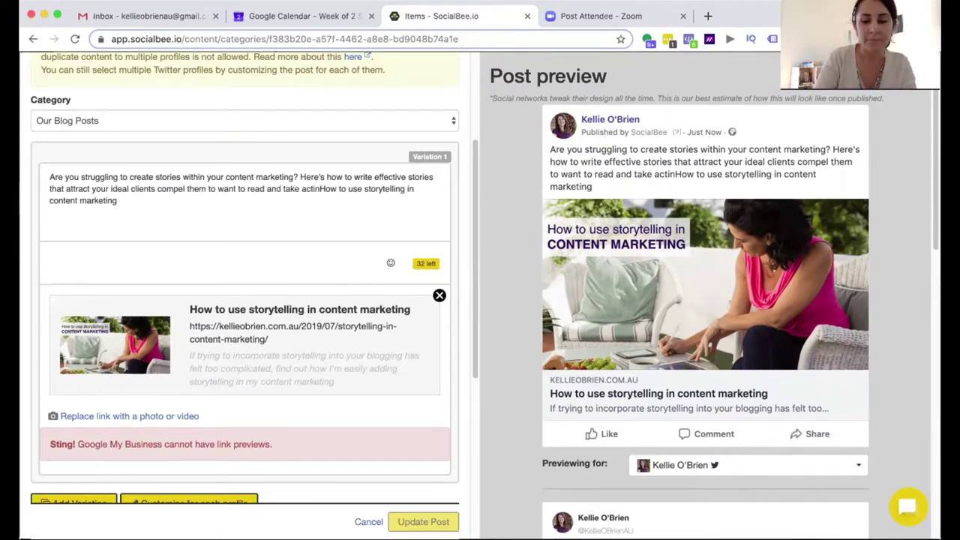
text(,)
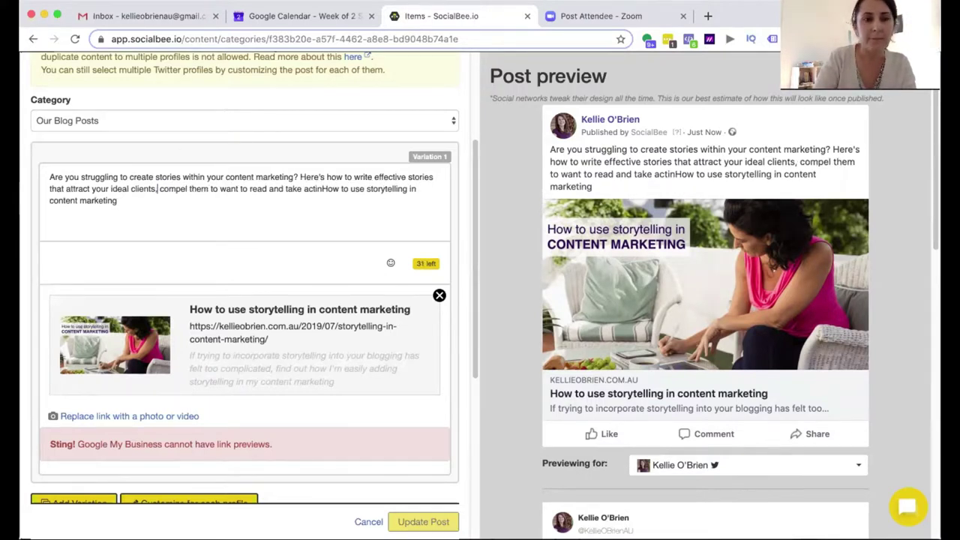
click(322, 194)
text(o)
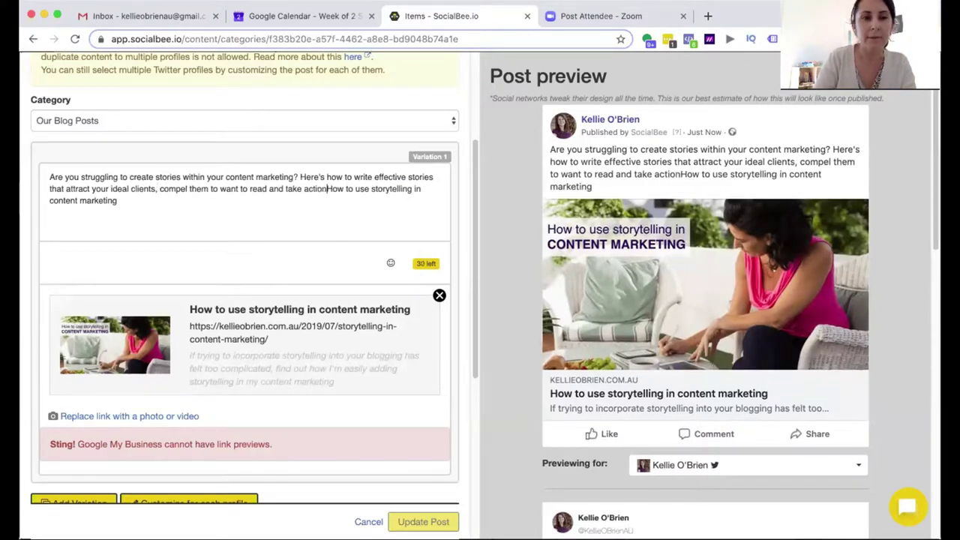
drag(328, 189, 391, 235)
text(.)
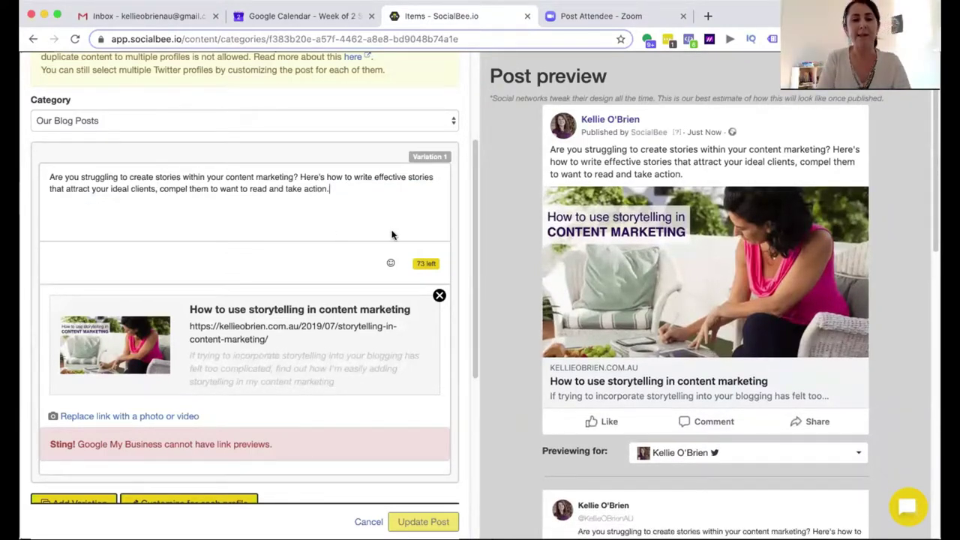
Step: Replace the link preview with a photo, moving the blog URL into the caption, and open the image picker
mouse_move(598, 355)
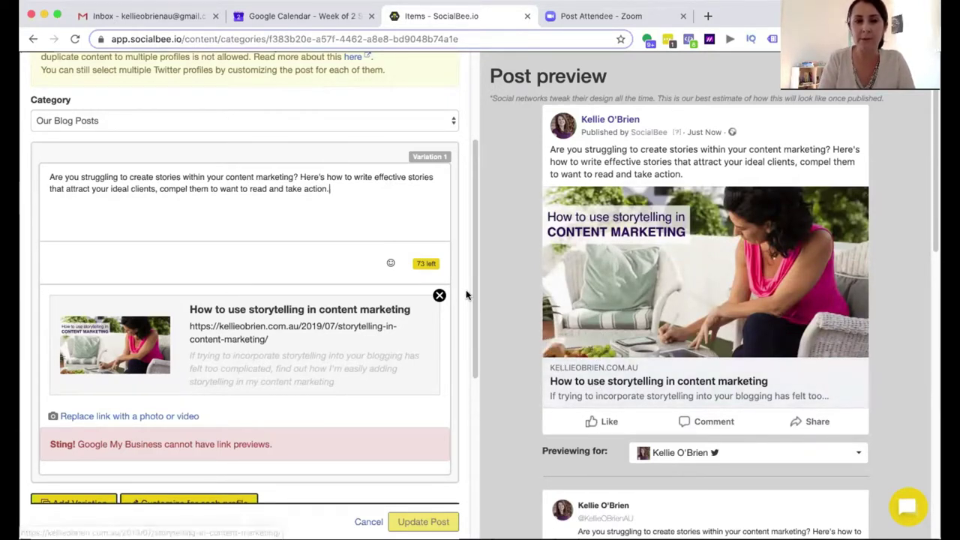
drag(473, 298, 470, 327)
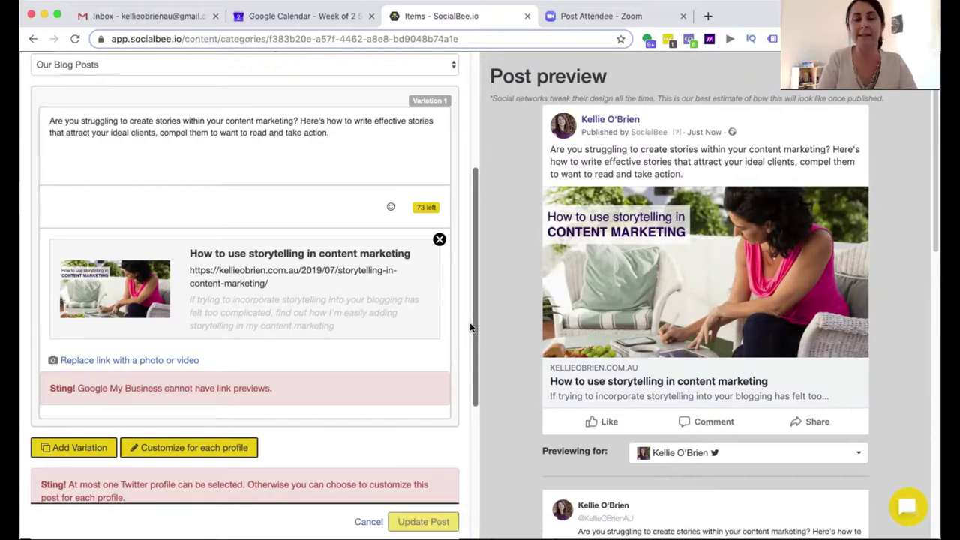
click(124, 361)
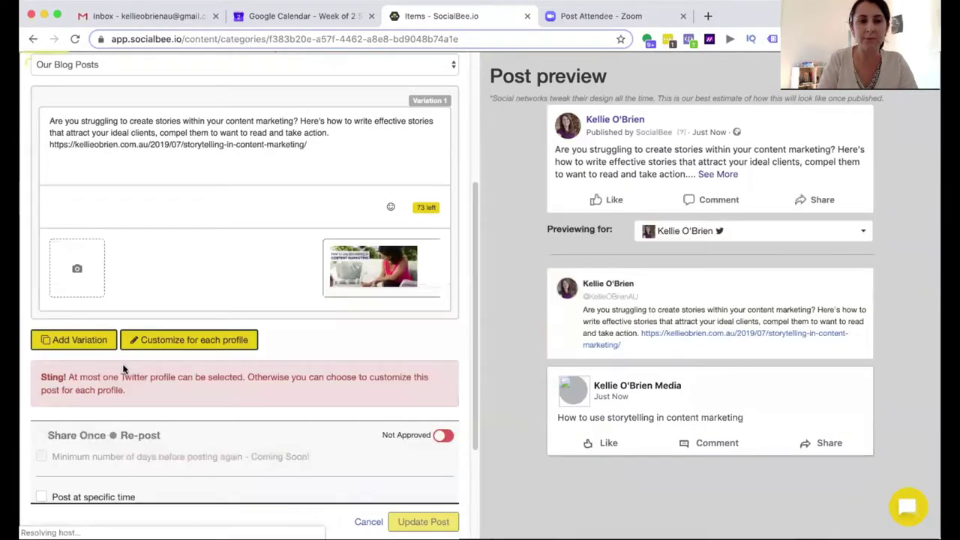
click(79, 279)
Step: Attach the link thumbnail as the post image, then remove it again
click(752, 350)
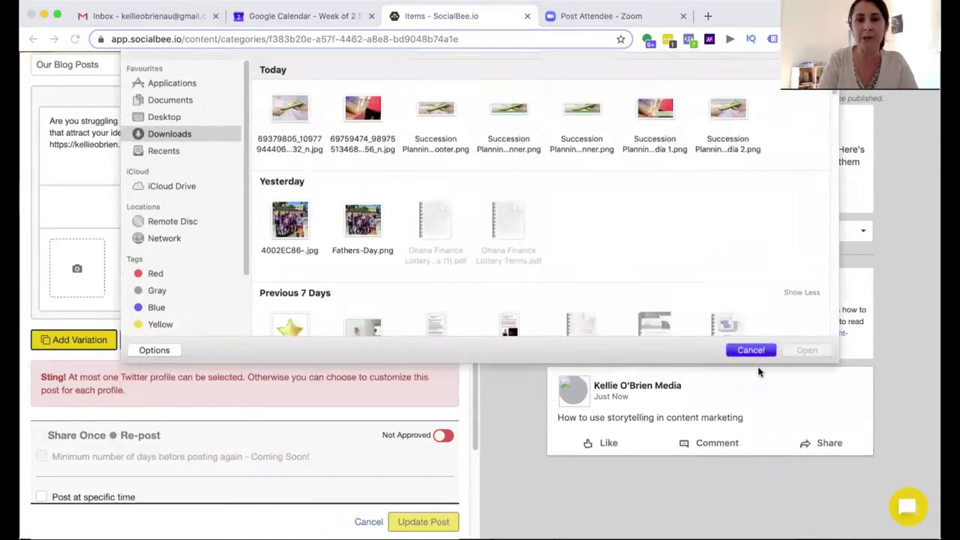
click(366, 260)
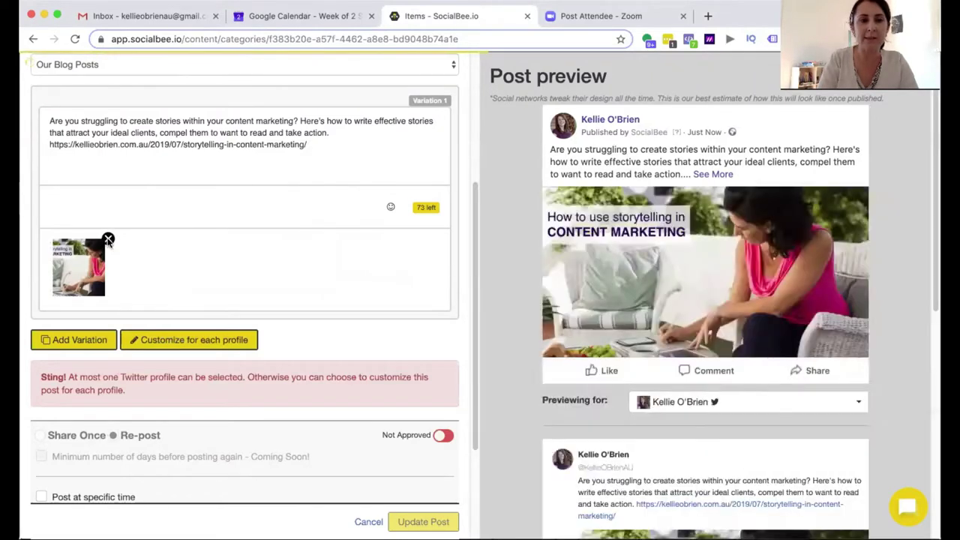
click(106, 242)
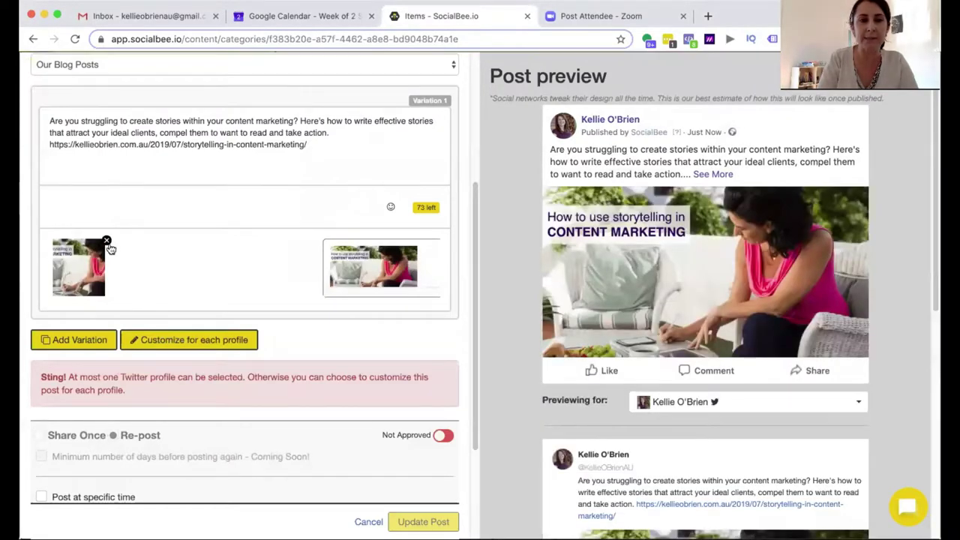
click(107, 242)
Step: Upload Storytelling-in-content-marketing.png as the post's image, found by searching 'content storytelling'
click(76, 269)
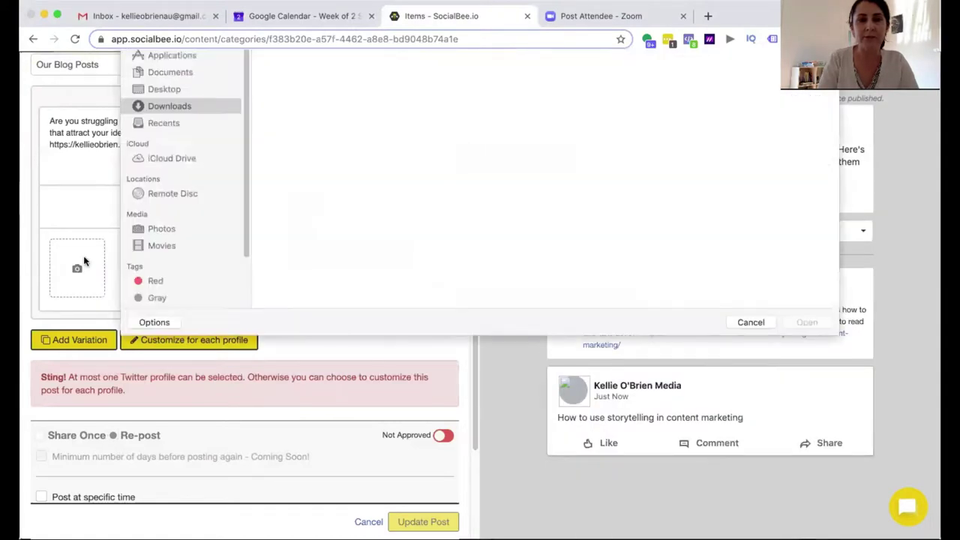
text(cont)
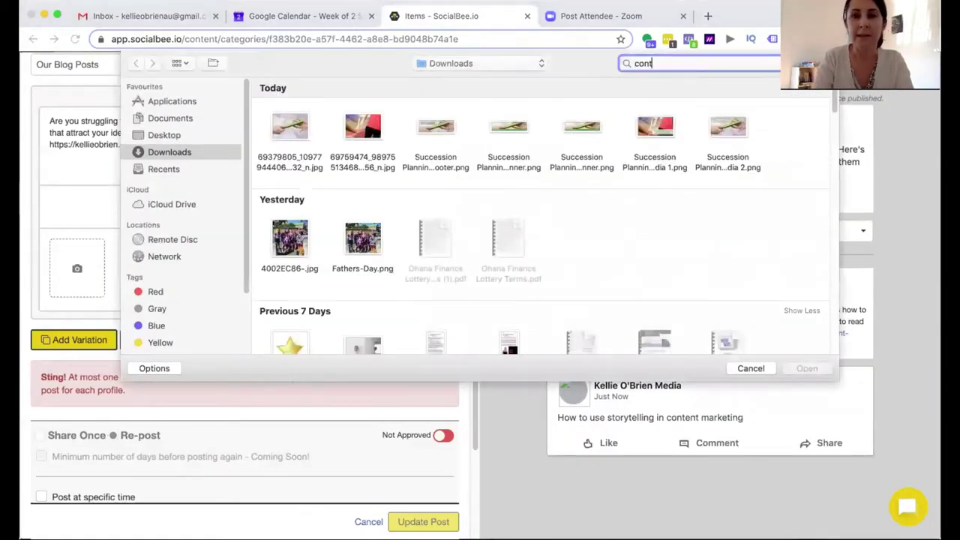
text(ent storytelling)
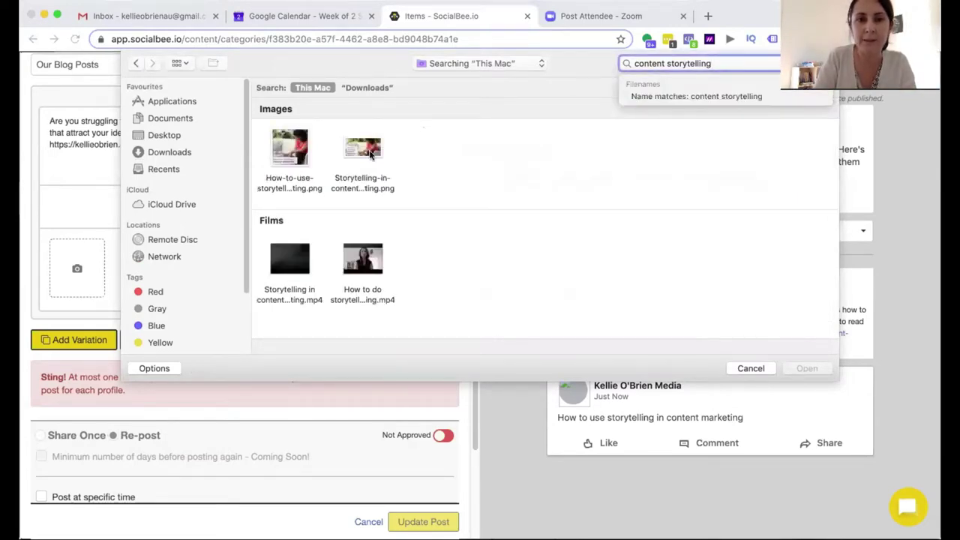
click(370, 156)
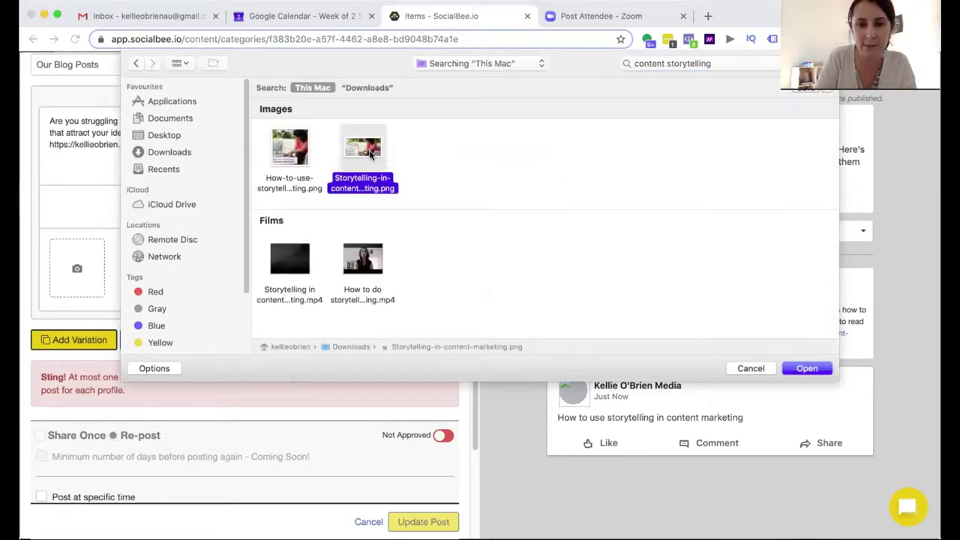
click(807, 369)
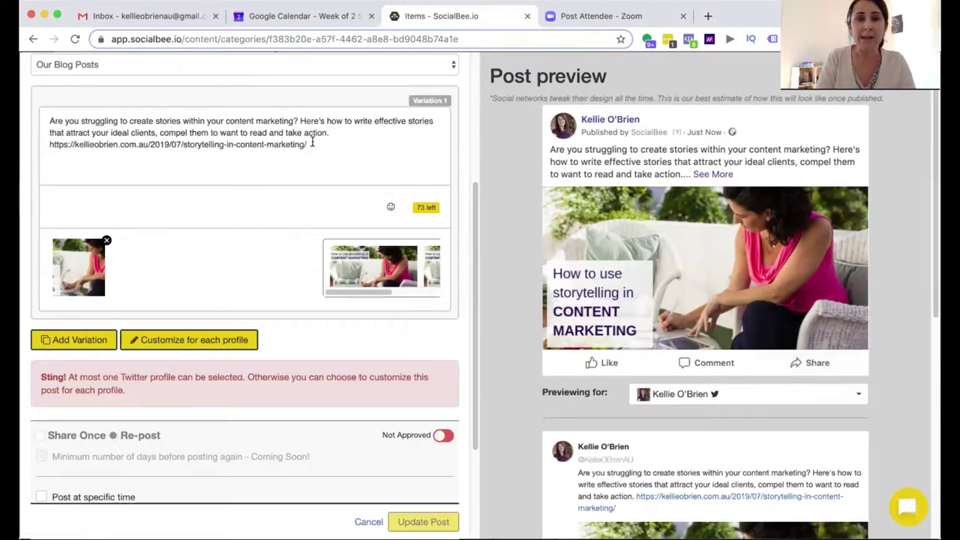
key(super+a)
drag(304, 145, 45, 148)
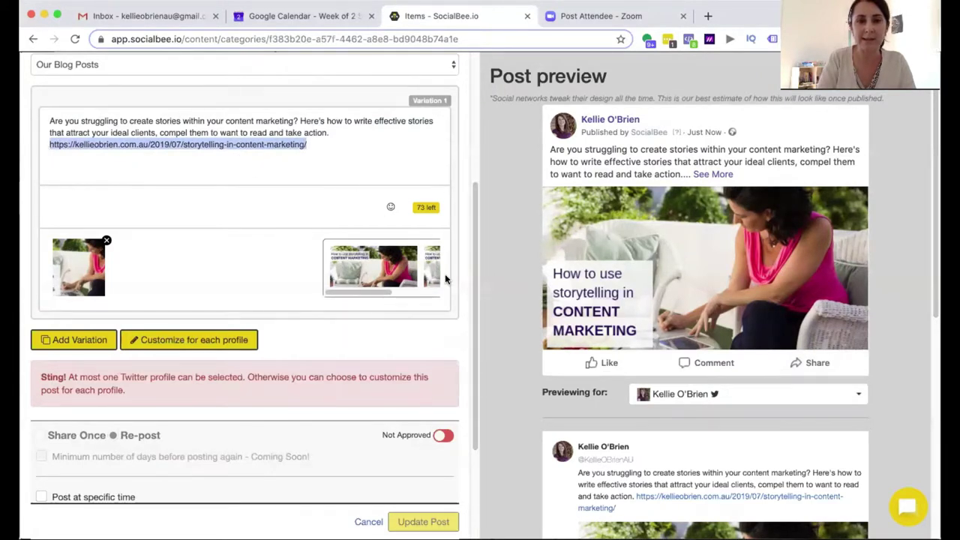
scroll(470, 377, down, 2)
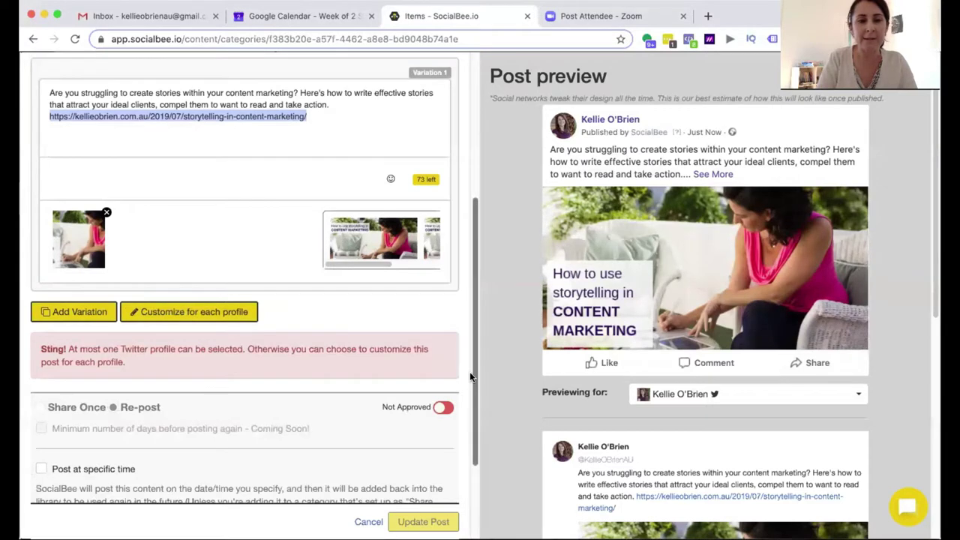
scroll(470, 378, down, 5)
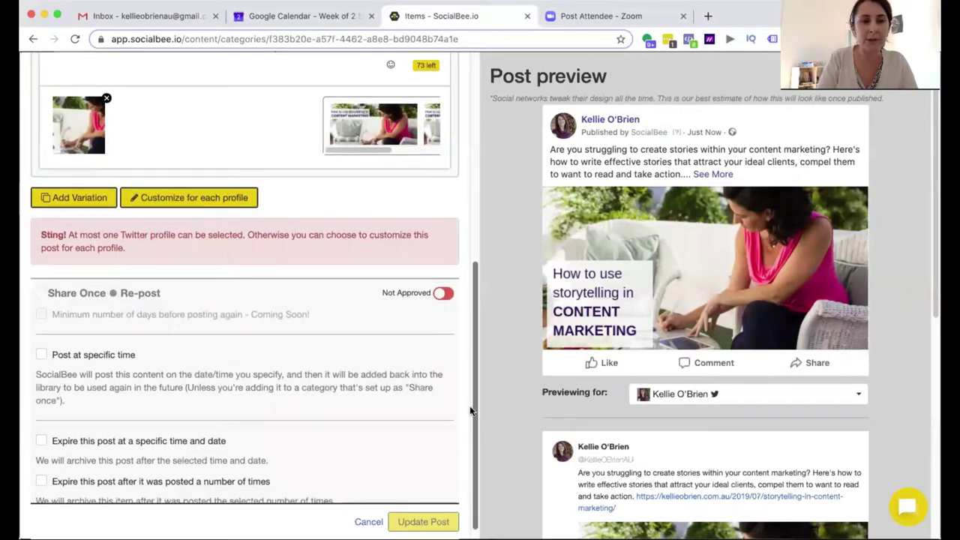
scroll(471, 411, down, 1)
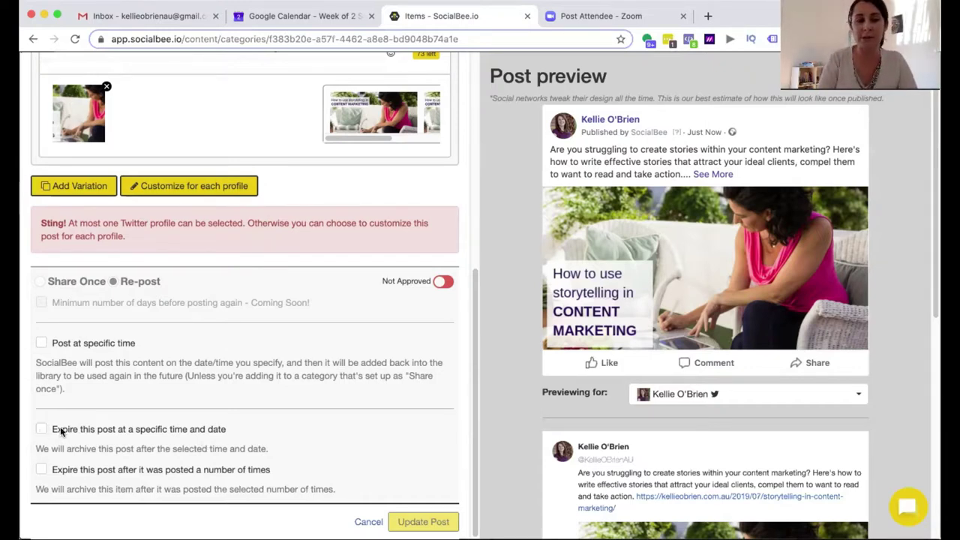
drag(474, 431, 450, 295)
scroll(450, 296, down, 1)
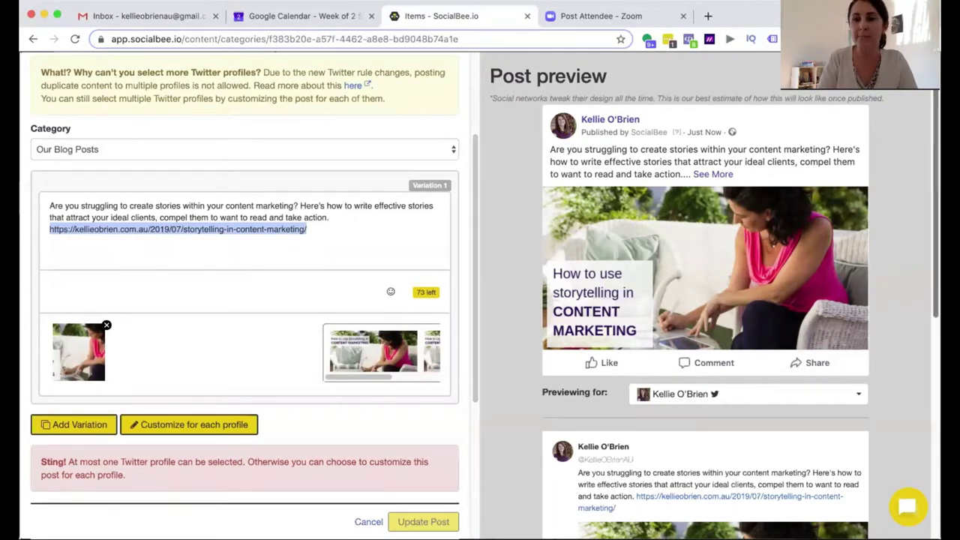
scroll(922, 448, down, 5)
scroll(921, 448, down, 2)
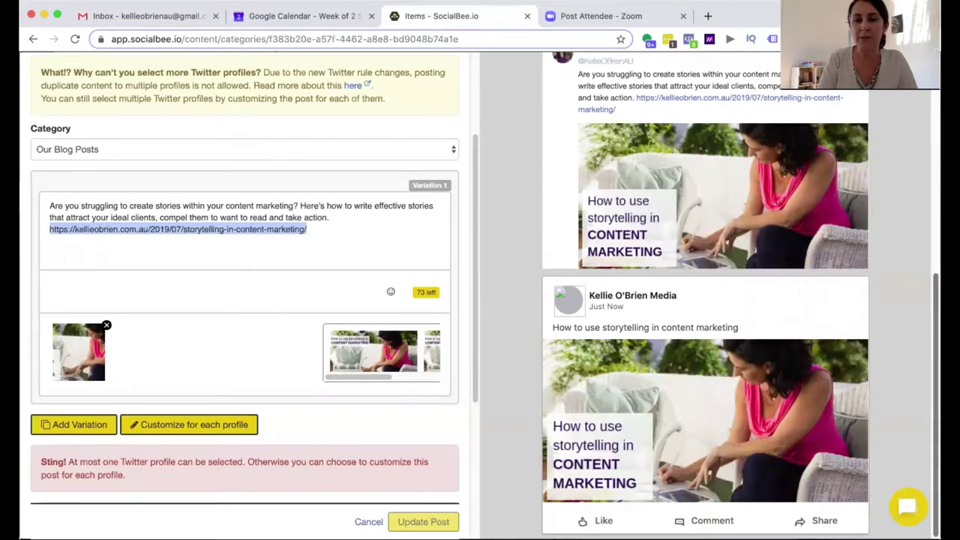
scroll(921, 448, up, 7)
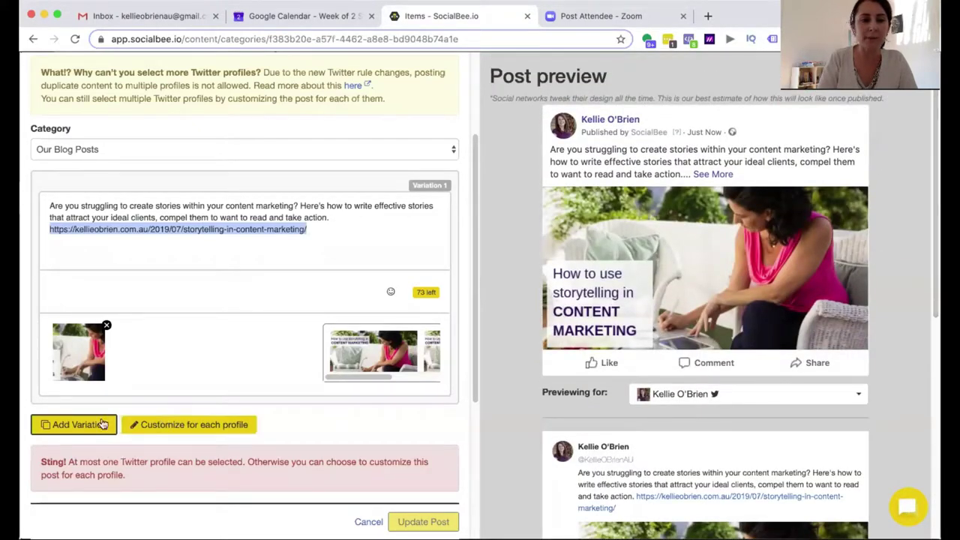
Step: Customize the post per profile and drop the second Twitter profile from it
click(194, 425)
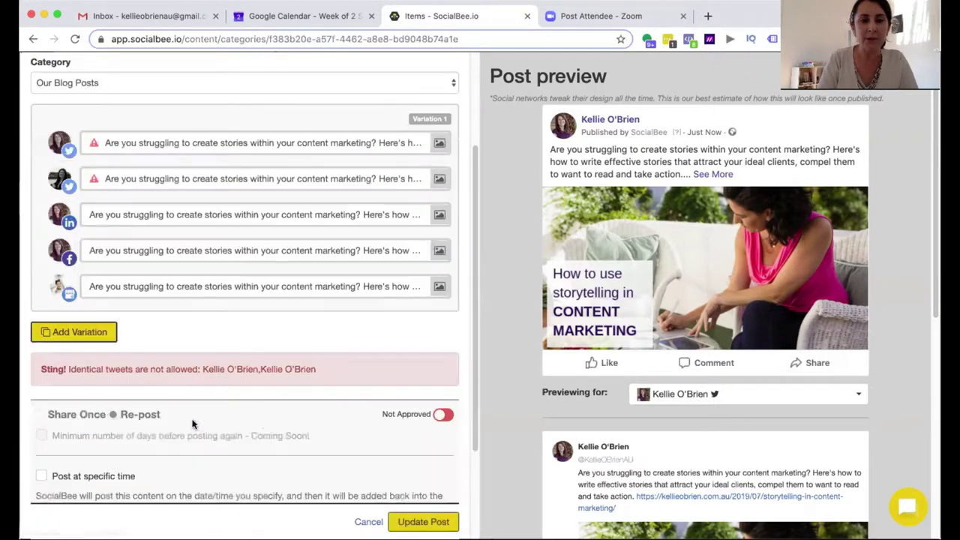
click(220, 144)
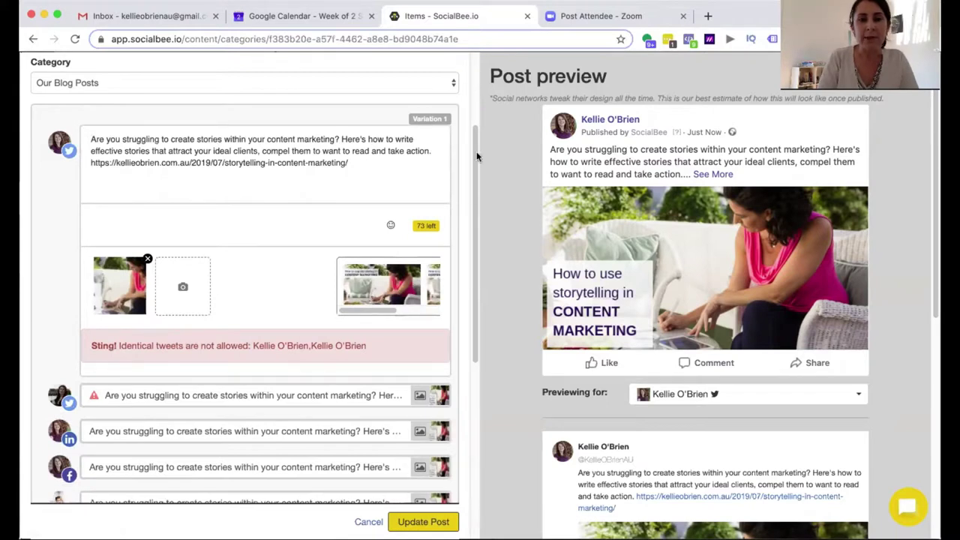
scroll(477, 156, up, 3)
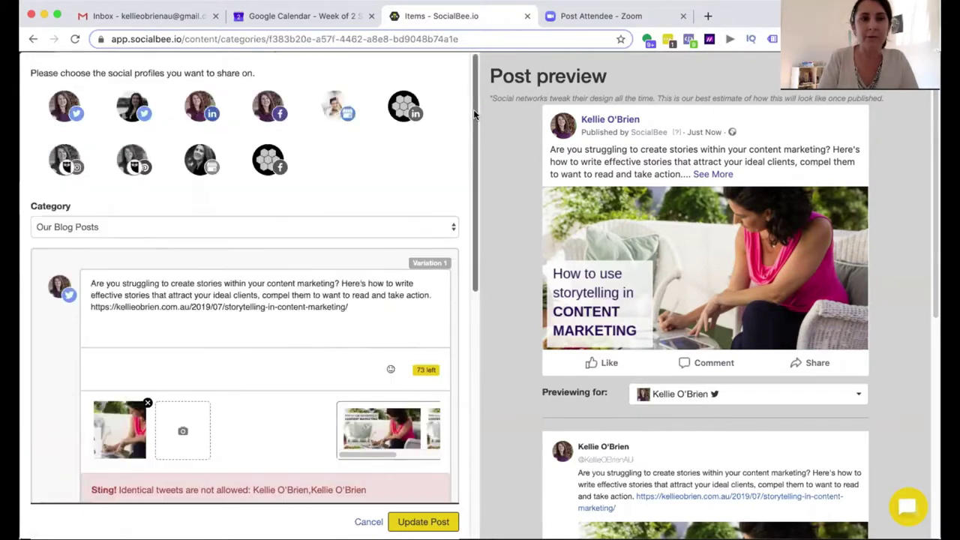
click(135, 105)
drag(473, 152, 473, 236)
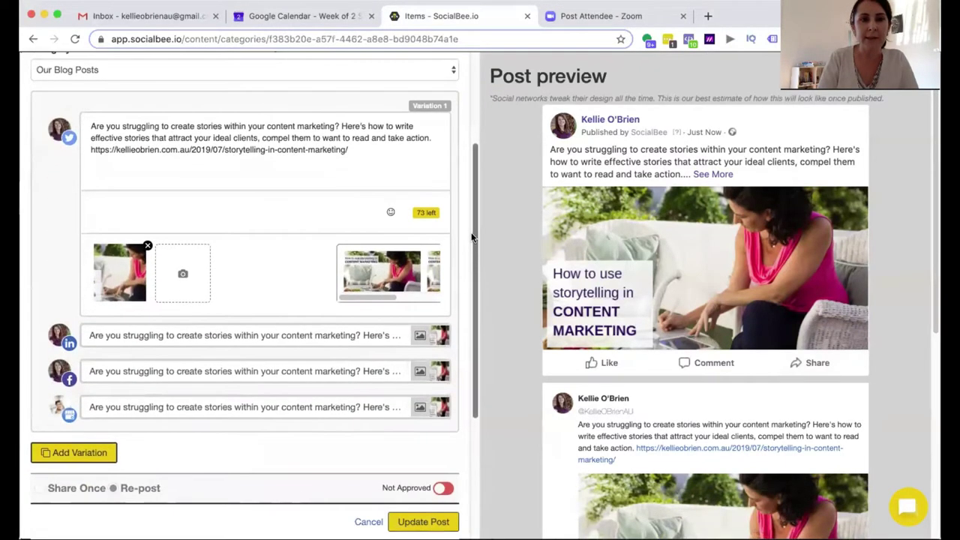
Step: Append #storytelling after the link in the Twitter version
click(357, 151)
text(#storytellin)
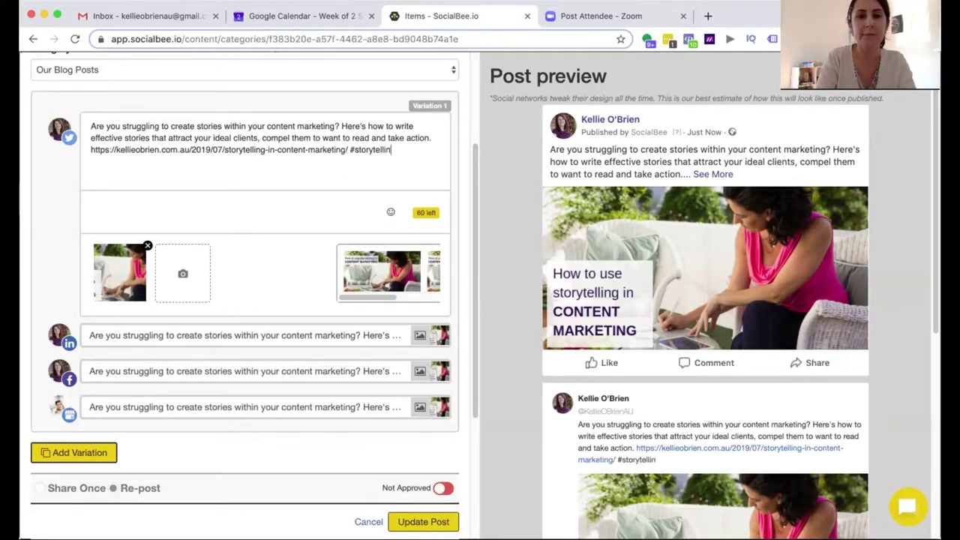
key(BackSpace)
key(BackSpace)
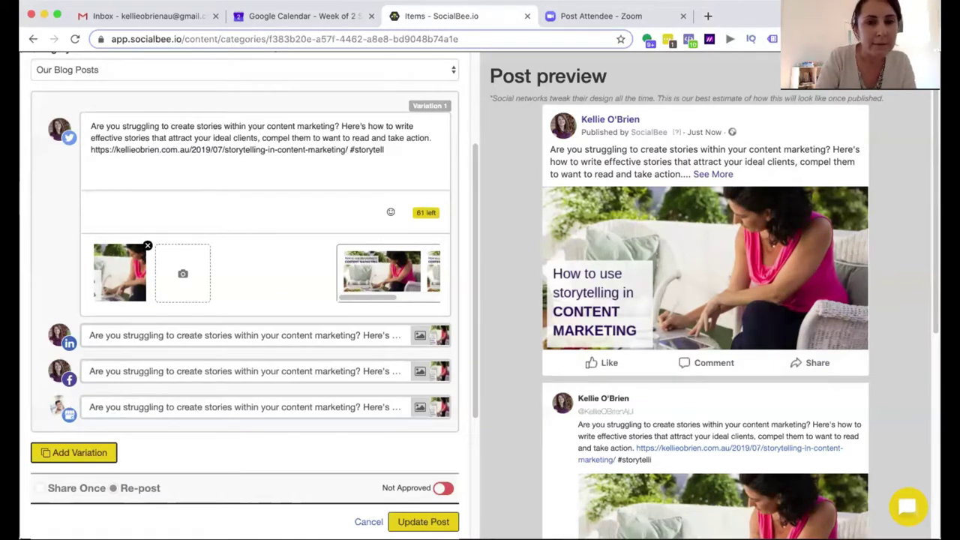
text(ling)
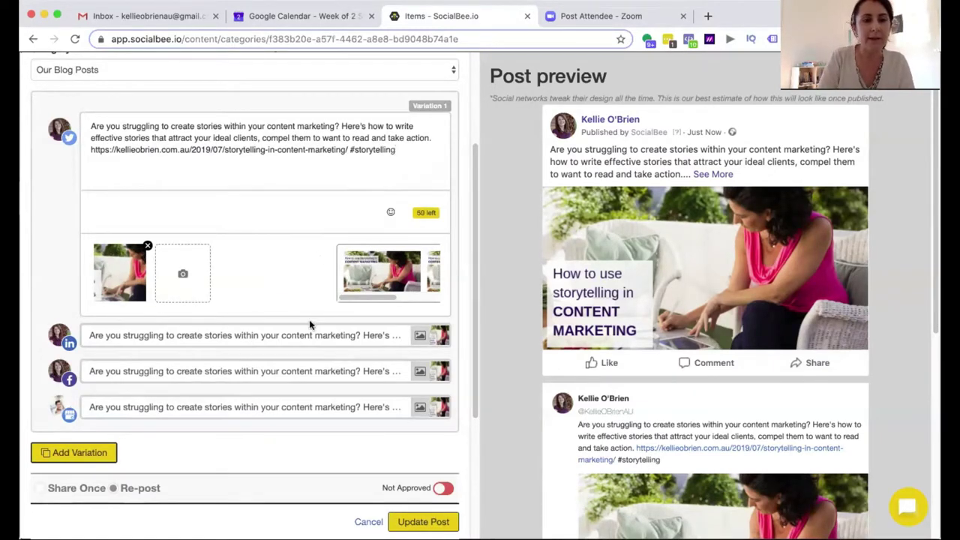
Step: Add a content-marketing hashtag after the link in the LinkedIn version
click(320, 335)
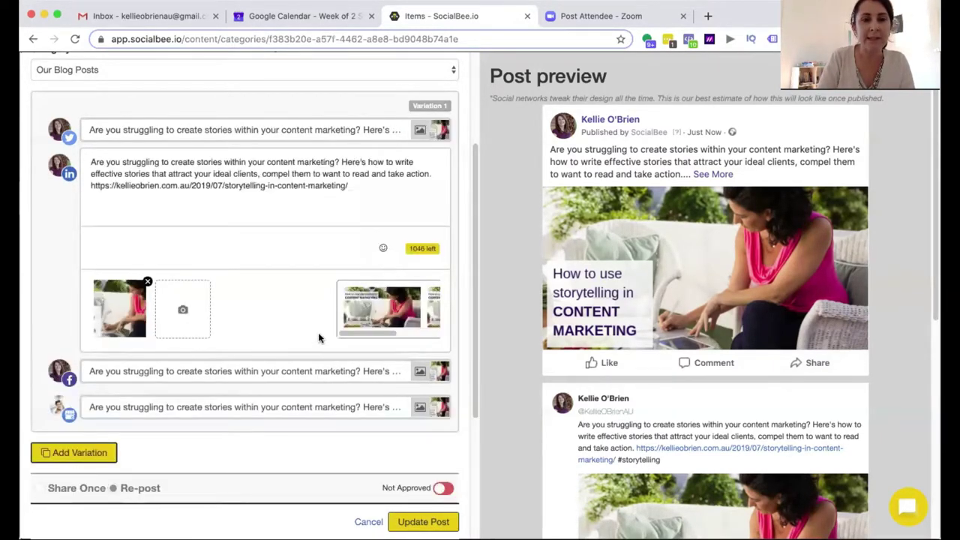
click(363, 186)
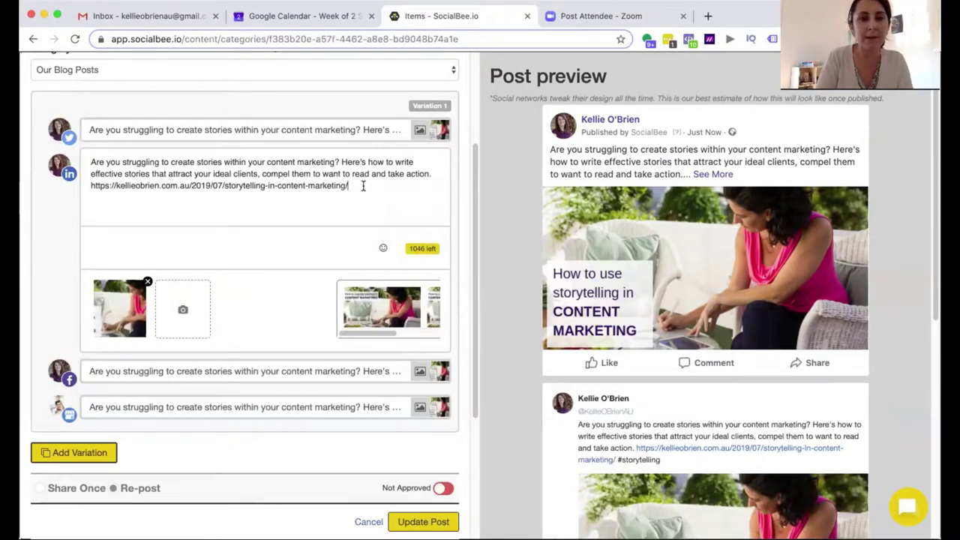
text(#onli)
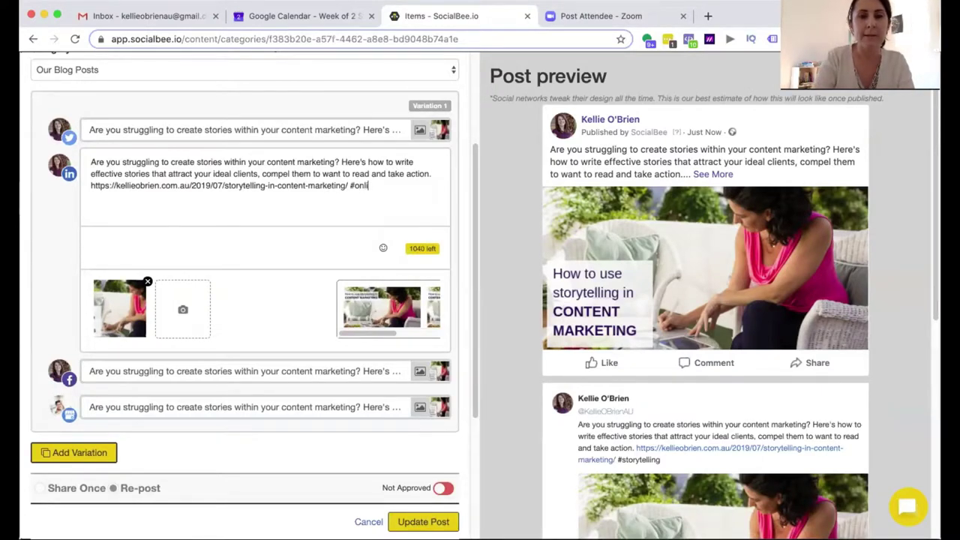
text(nemarketing)
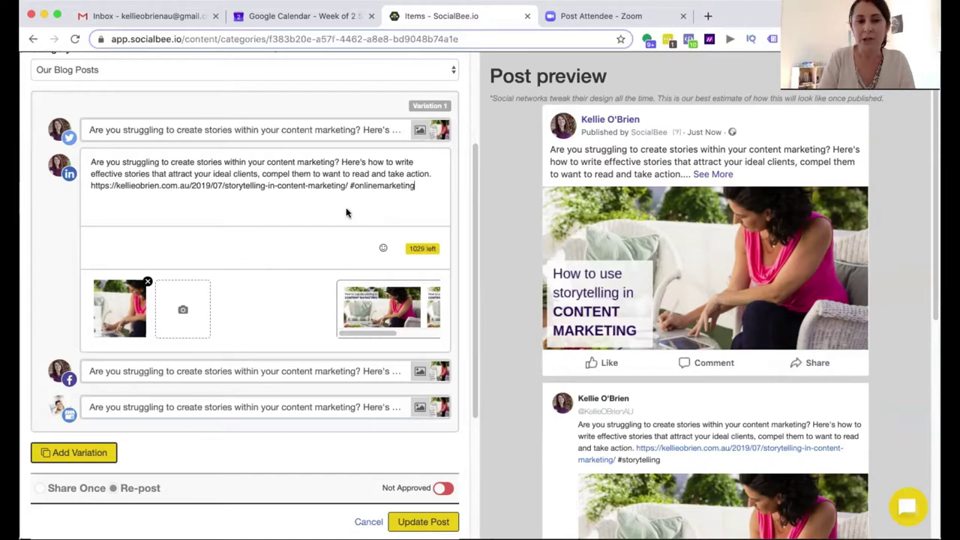
double_click(388, 185)
text(our c)
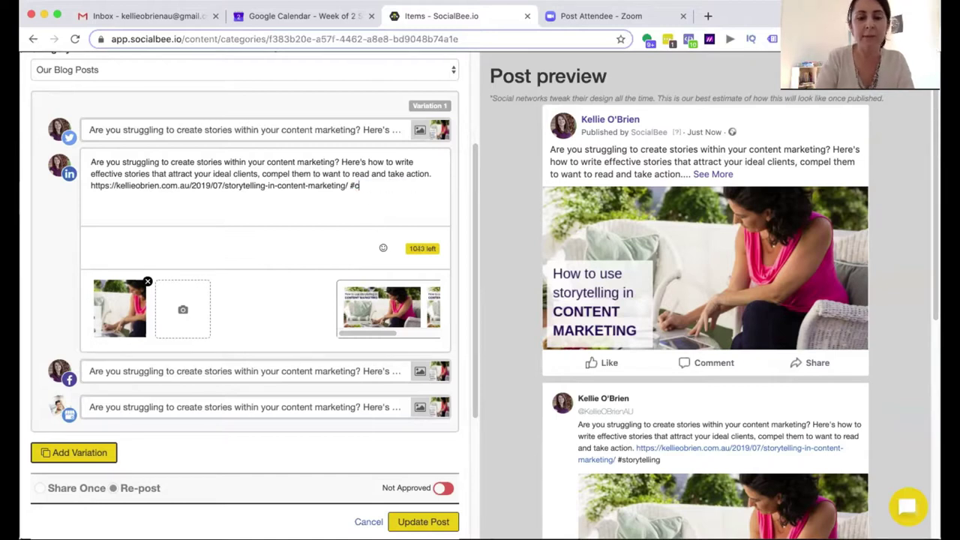
text(ontent mark)
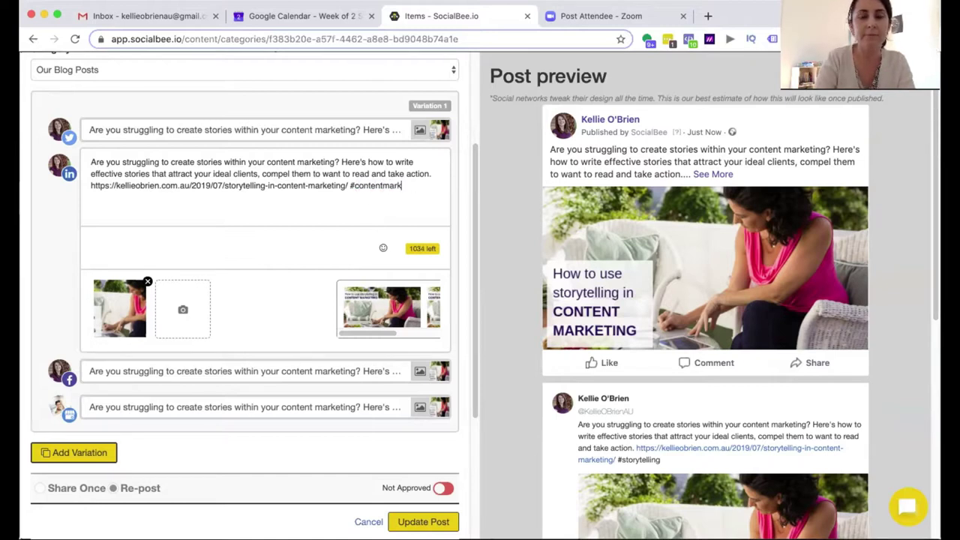
text(eting)
click(313, 377)
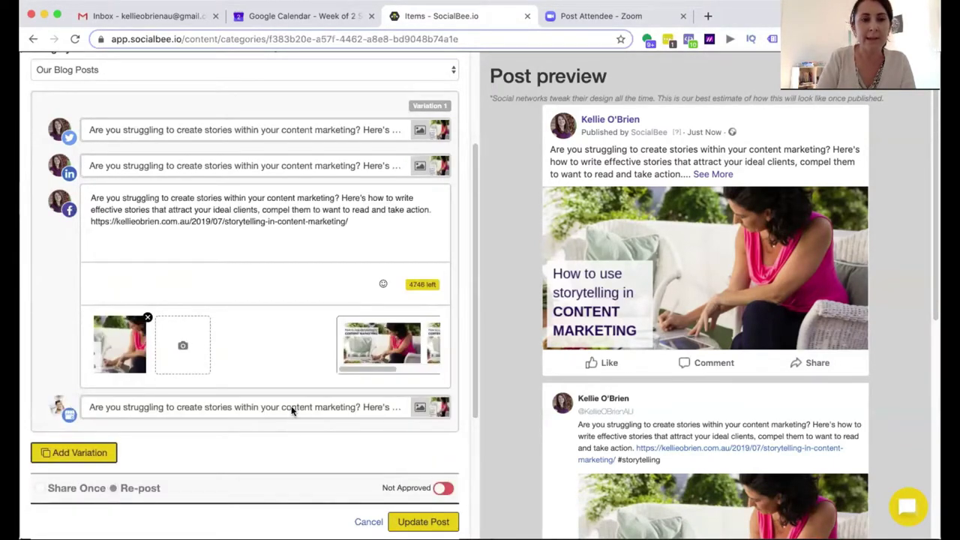
click(292, 408)
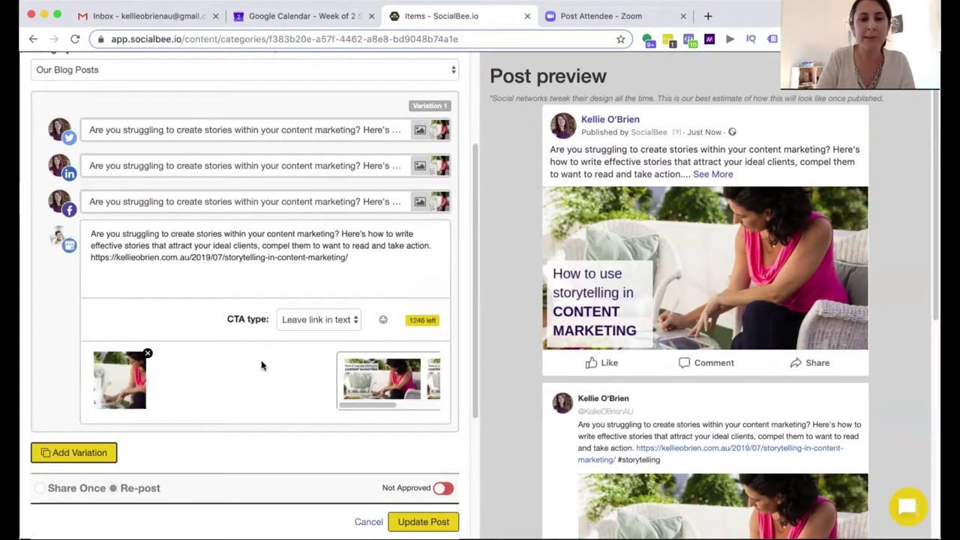
click(338, 322)
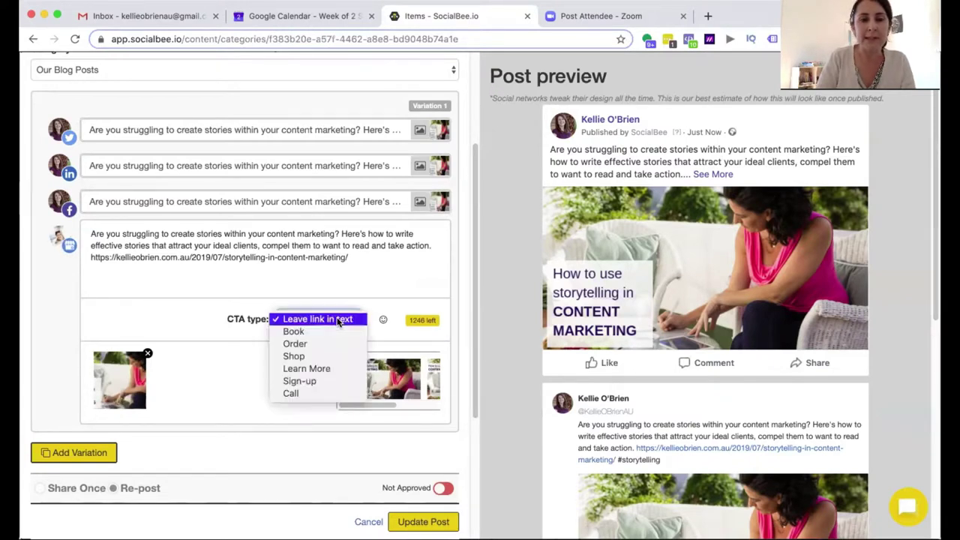
click(318, 370)
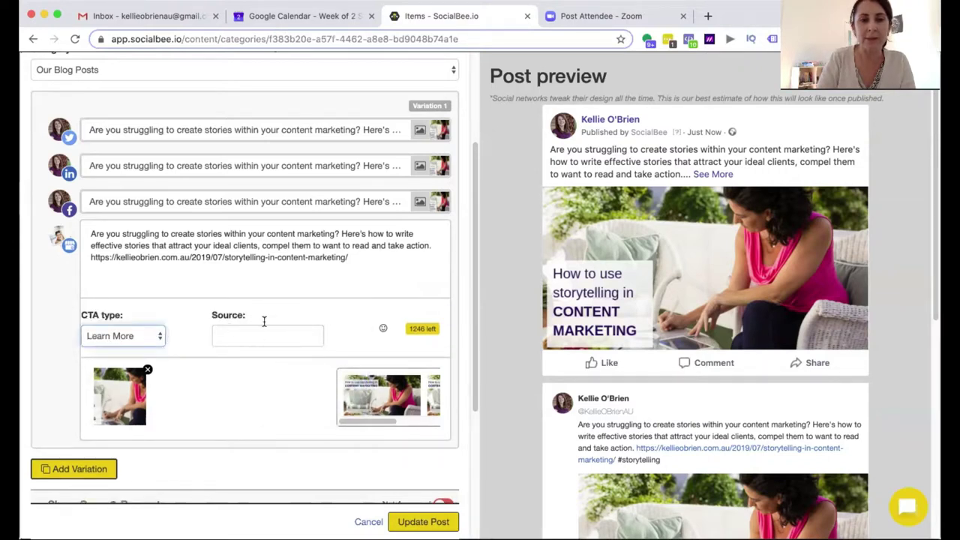
drag(348, 258, 87, 261)
key(ctrl+c)
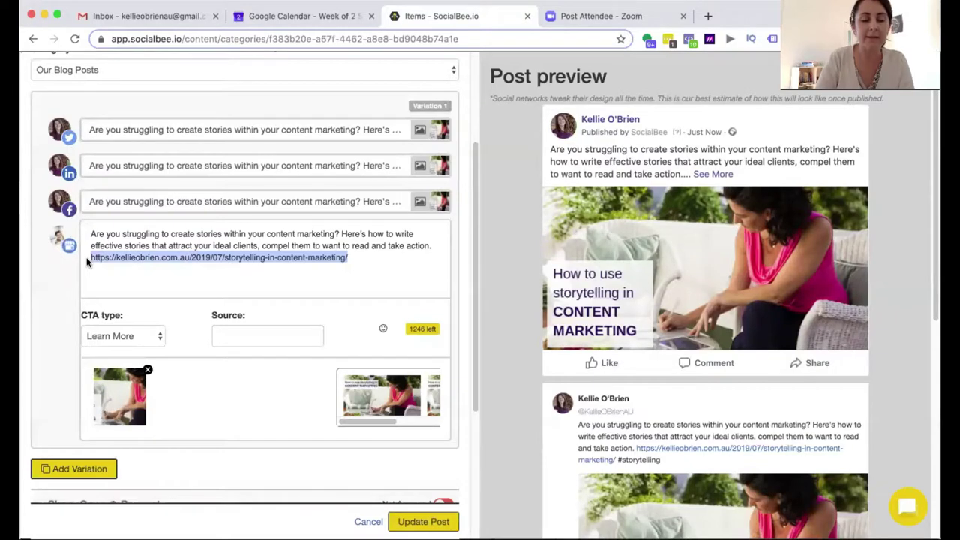
click(240, 336)
key(ctrl+v)
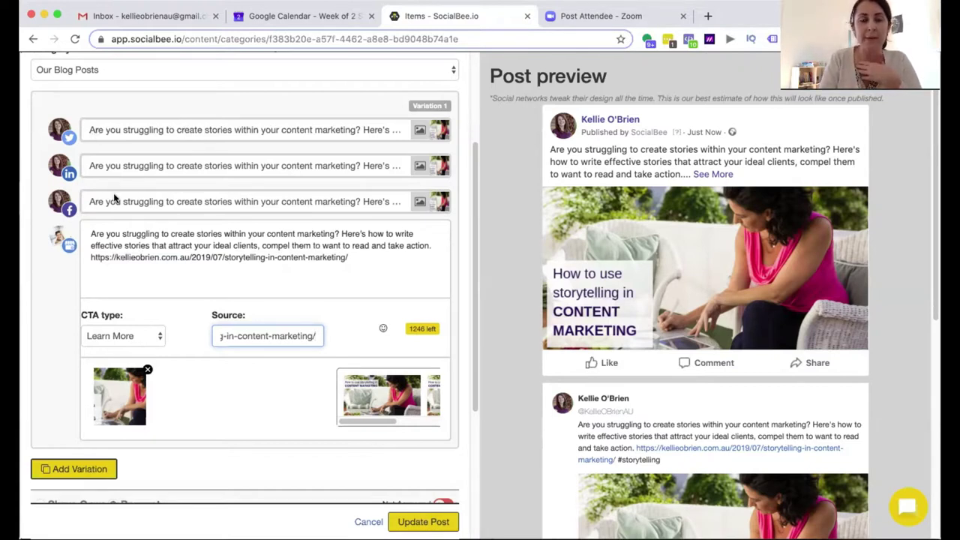
click(167, 257)
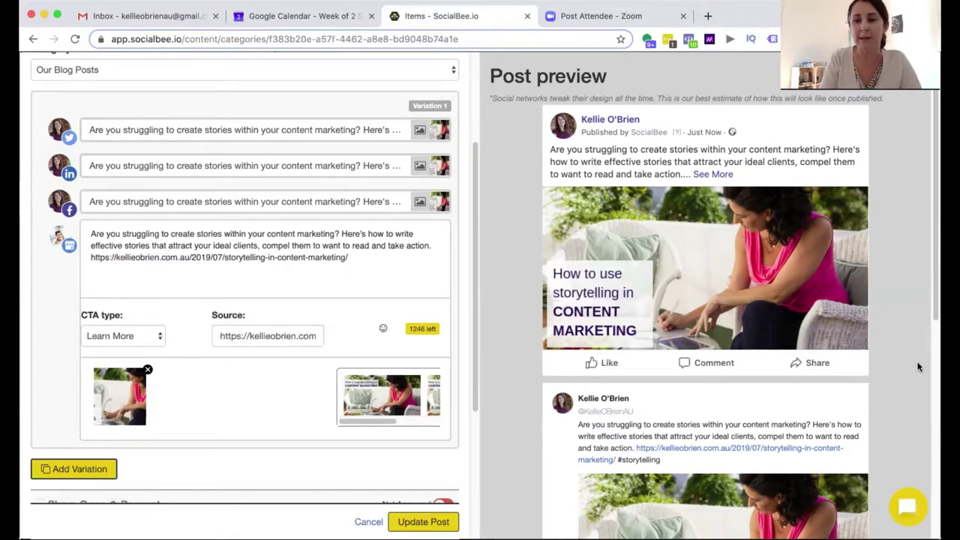
scroll(930, 300, down, 5)
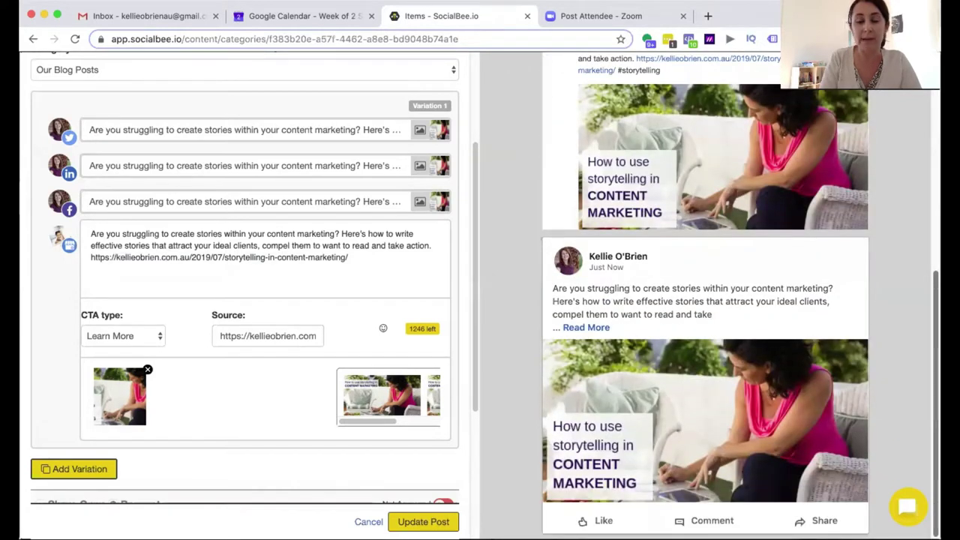
scroll(926, 337, up, 4)
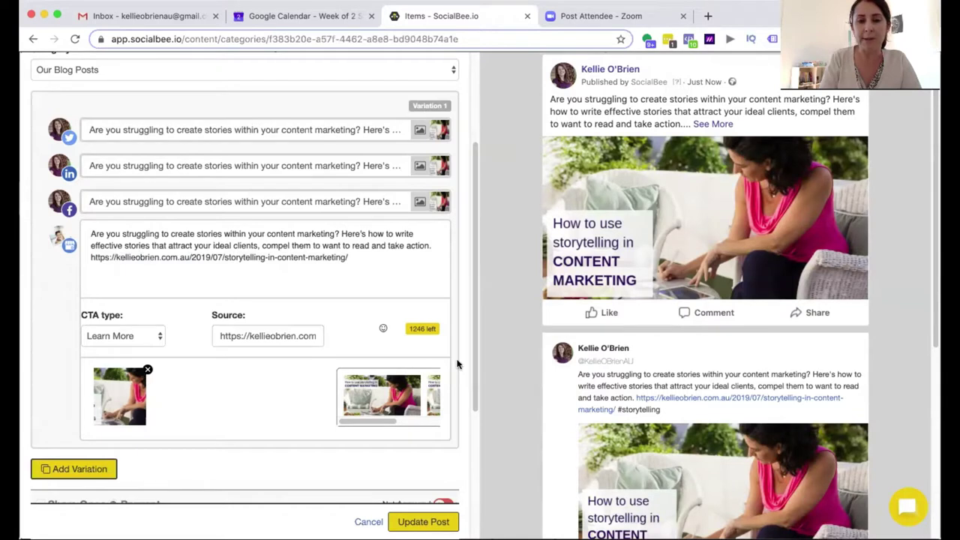
scroll(476, 363, down, 3)
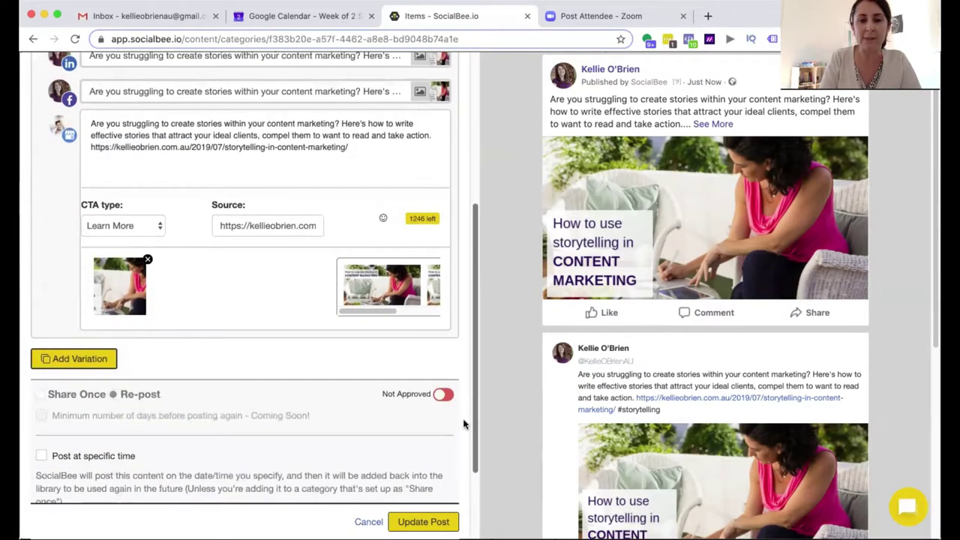
scroll(463, 358, up, 3)
scroll(463, 360, down, 1)
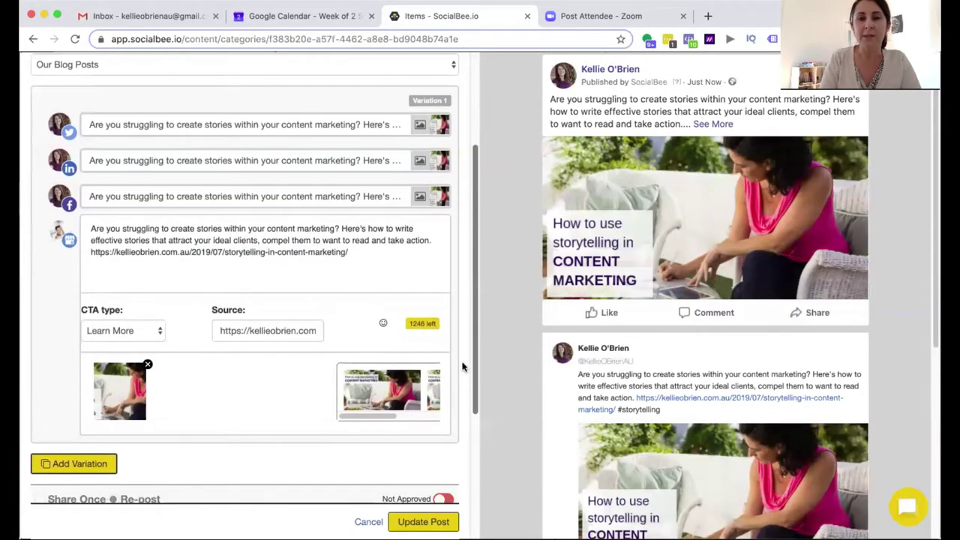
scroll(463, 366, up, 4)
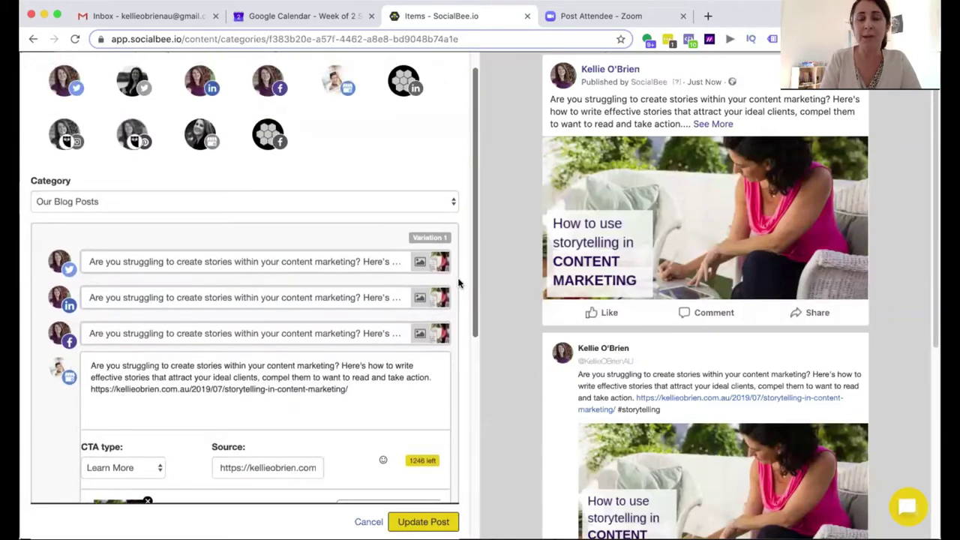
scroll(457, 270, up, 1)
scroll(452, 343, down, 5)
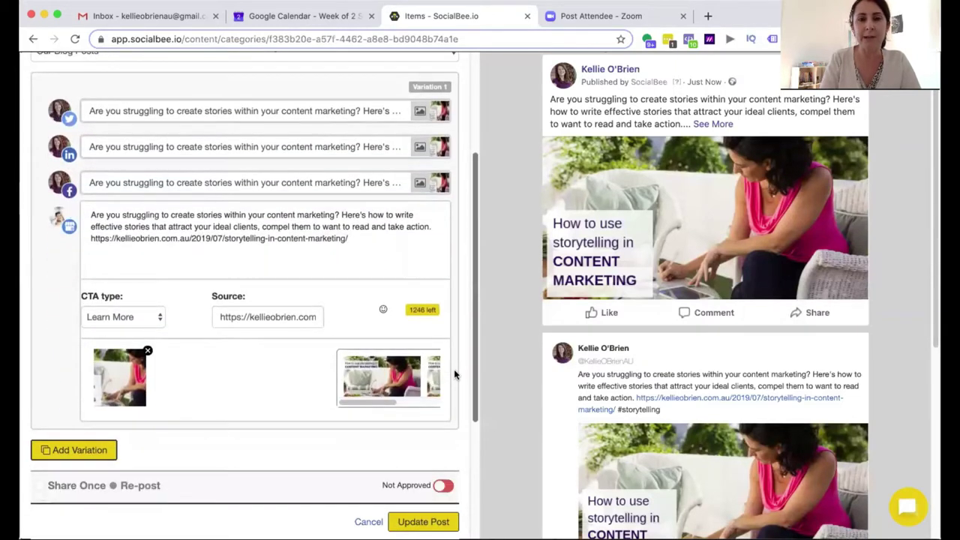
scroll(455, 371, down, 1)
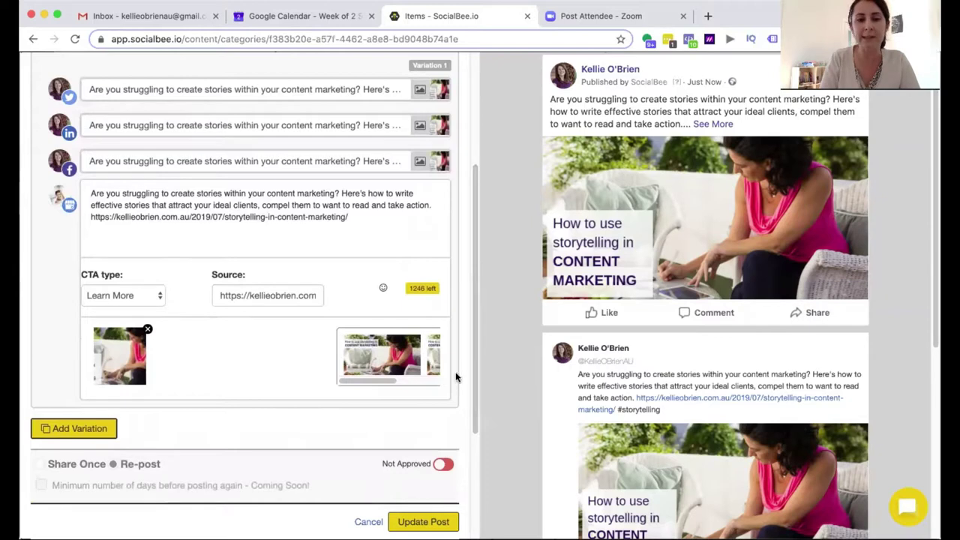
Step: Scroll up the Our Blog Posts list to see the saved storytelling post
scroll(473, 365, up, 1)
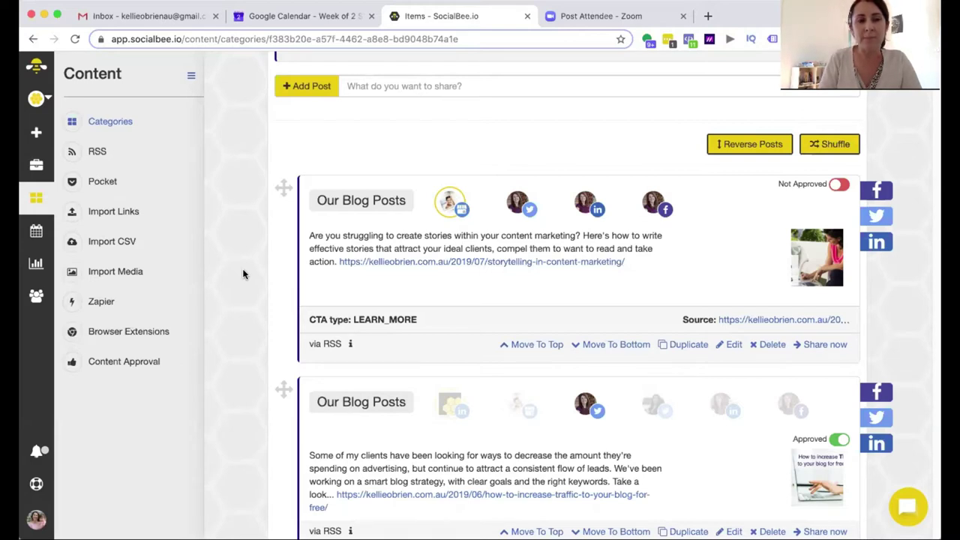
Step: Open the Schedule Overview filtered to the Facebook page profile only
click(38, 232)
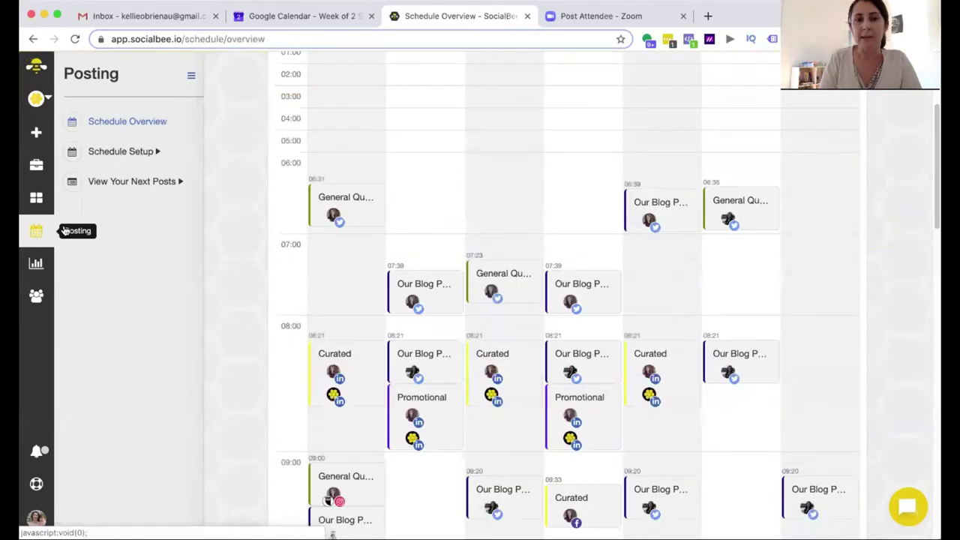
scroll(657, 388, up, 5)
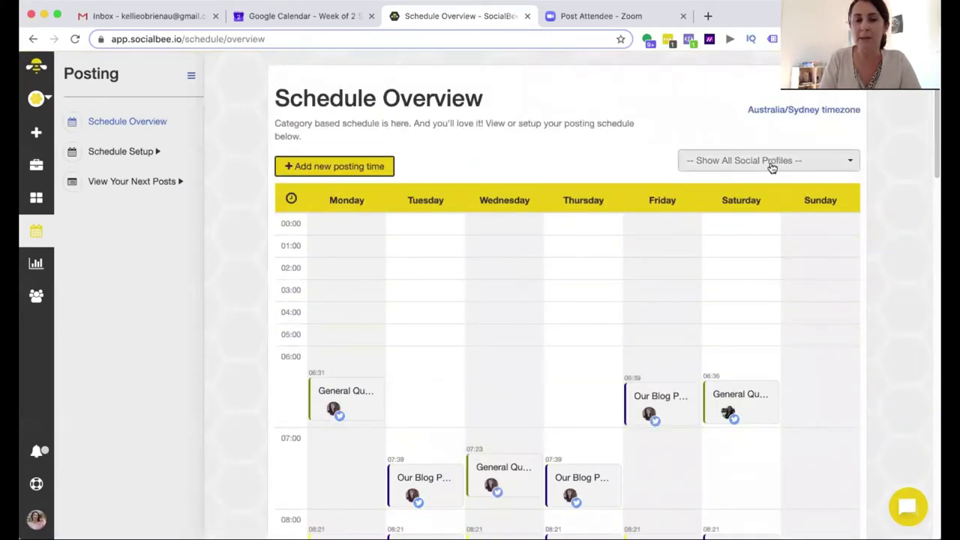
click(772, 166)
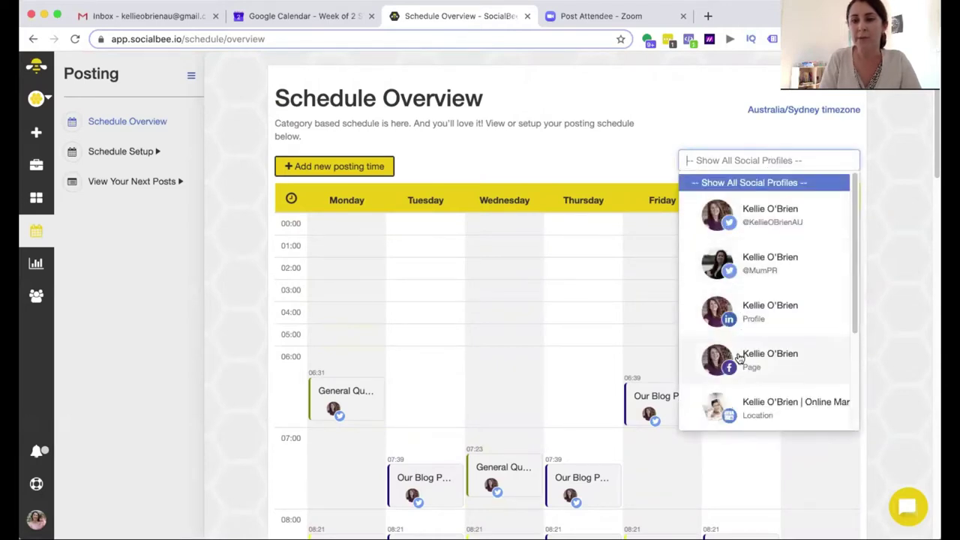
click(738, 359)
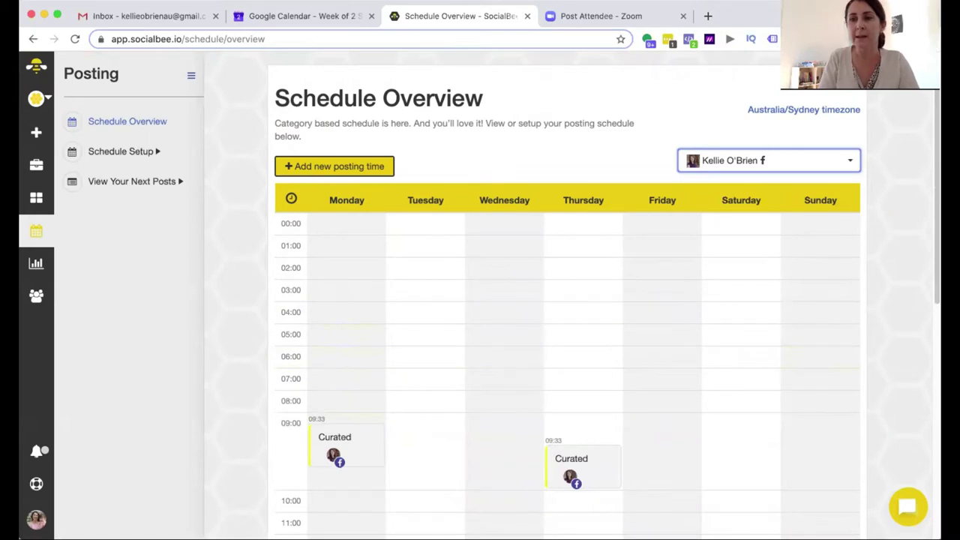
Step: Scroll through the weekly slots, including Our Blog Posts on Tuesday 17:32 and Thursday 19:20
scroll(929, 341, down, 5)
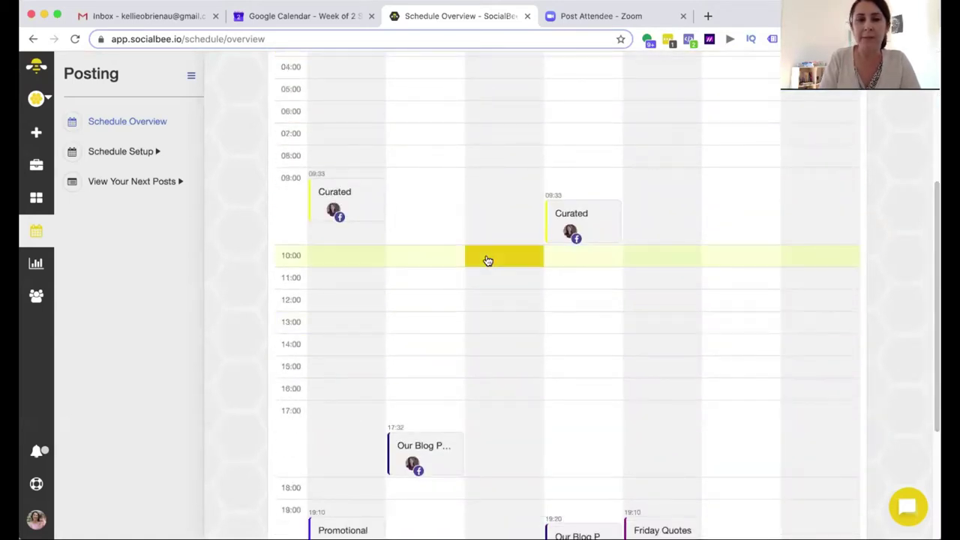
scroll(925, 224, up, 3)
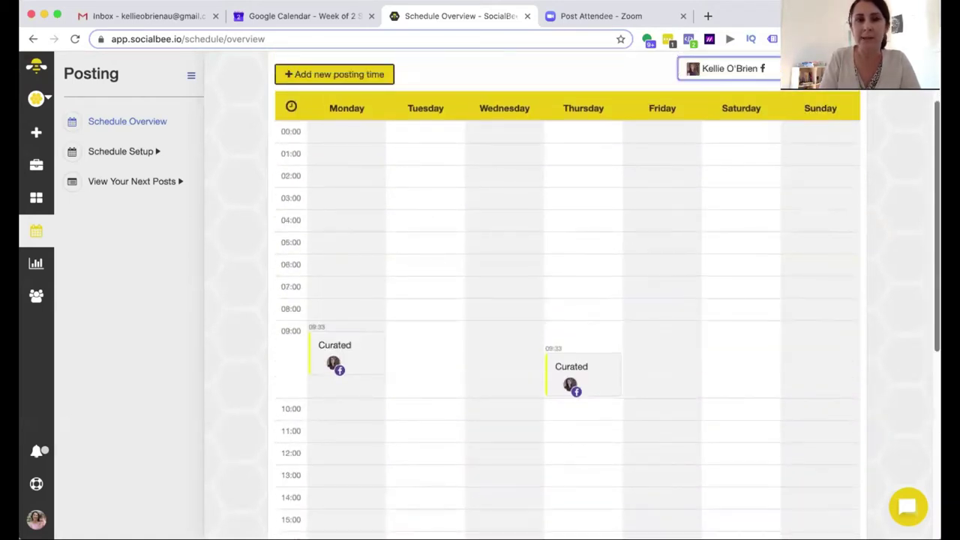
scroll(925, 224, down, 5)
scroll(924, 292, down, 1)
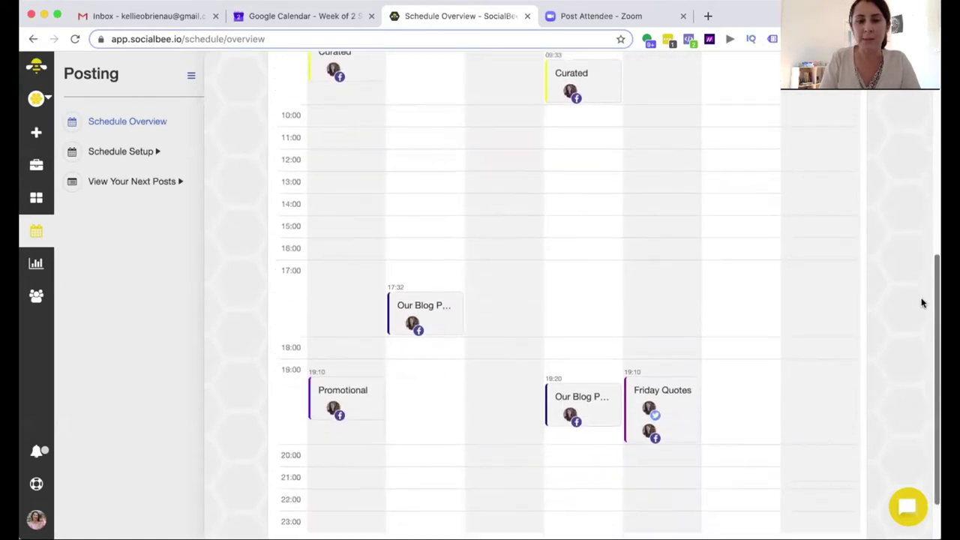
scroll(923, 303, up, 1)
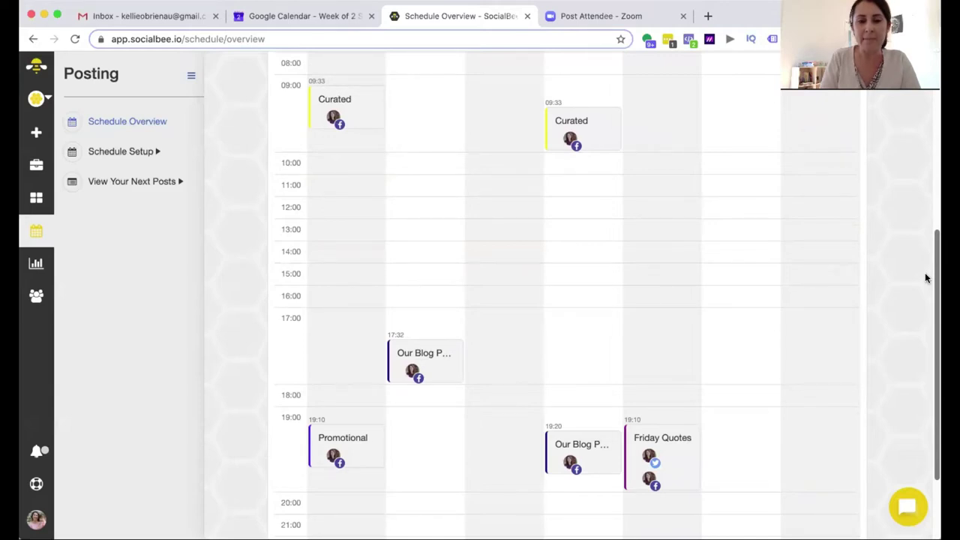
scroll(926, 274, up, 1)
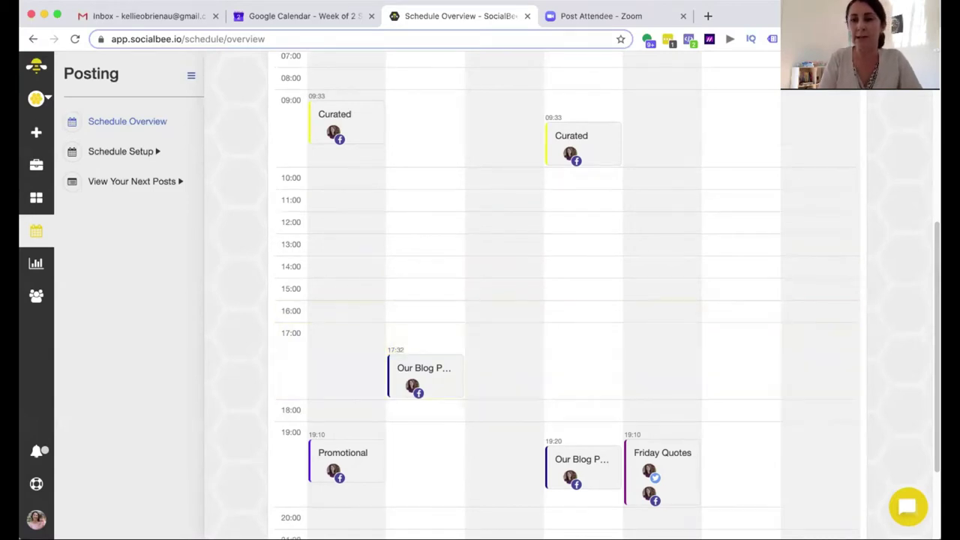
scroll(525, 300, up, 2)
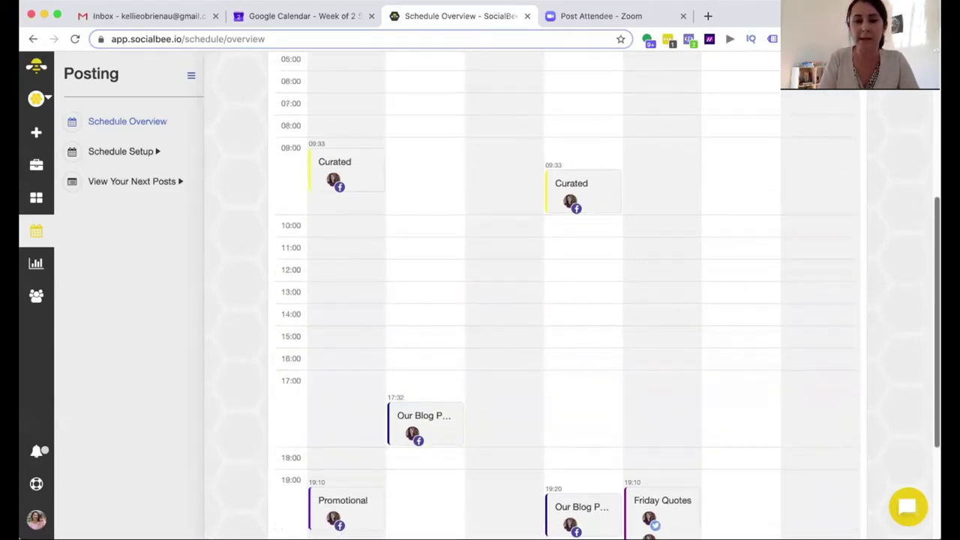
scroll(525, 300, down, 3)
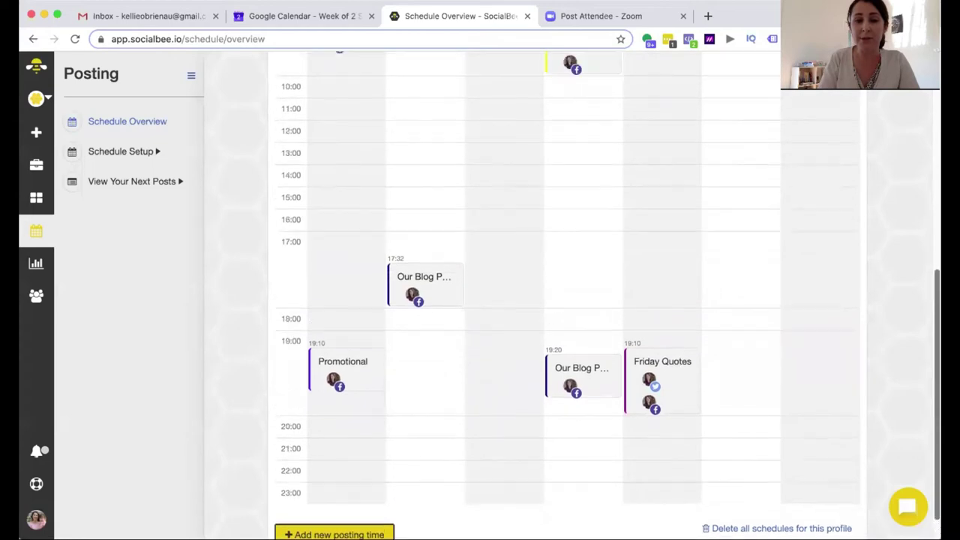
scroll(526, 300, up, 3)
scroll(907, 115, up, 6)
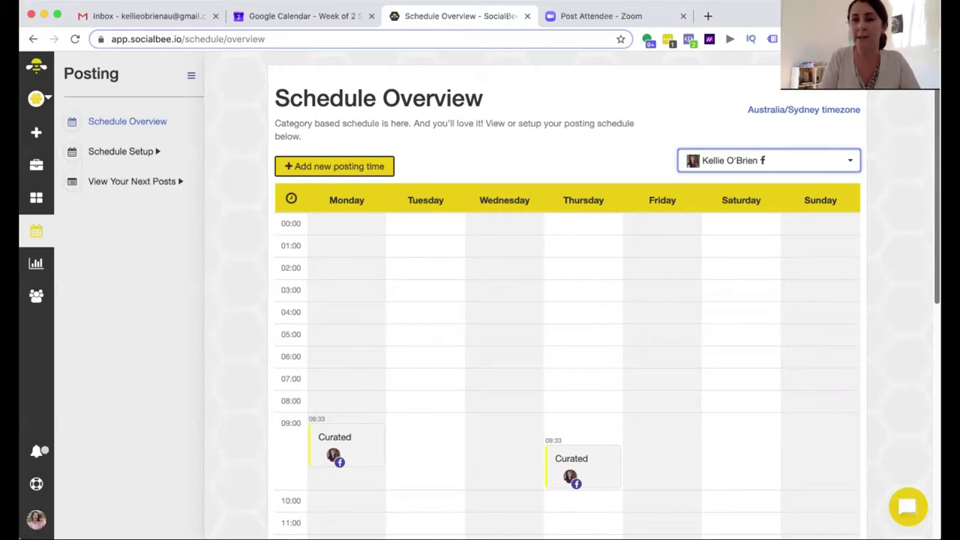
scroll(568, 300, down, 2)
scroll(922, 349, down, 9)
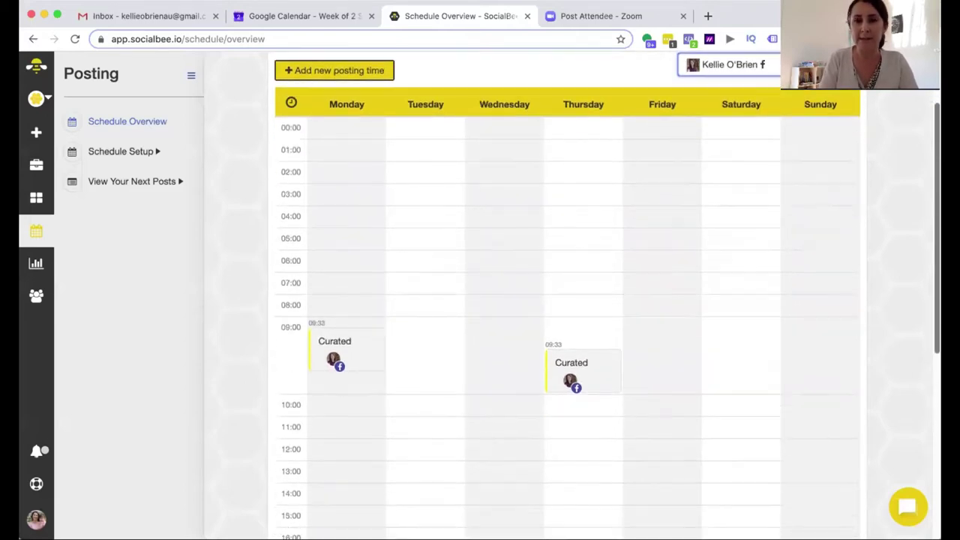
scroll(917, 382, up, 4)
scroll(924, 235, up, 3)
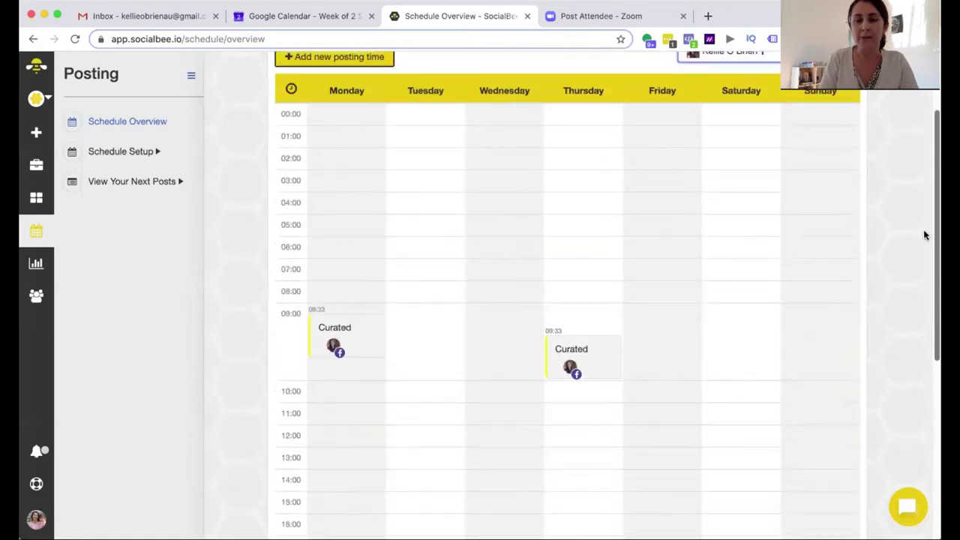
scroll(924, 240, down, 4)
scroll(920, 315, up, 5)
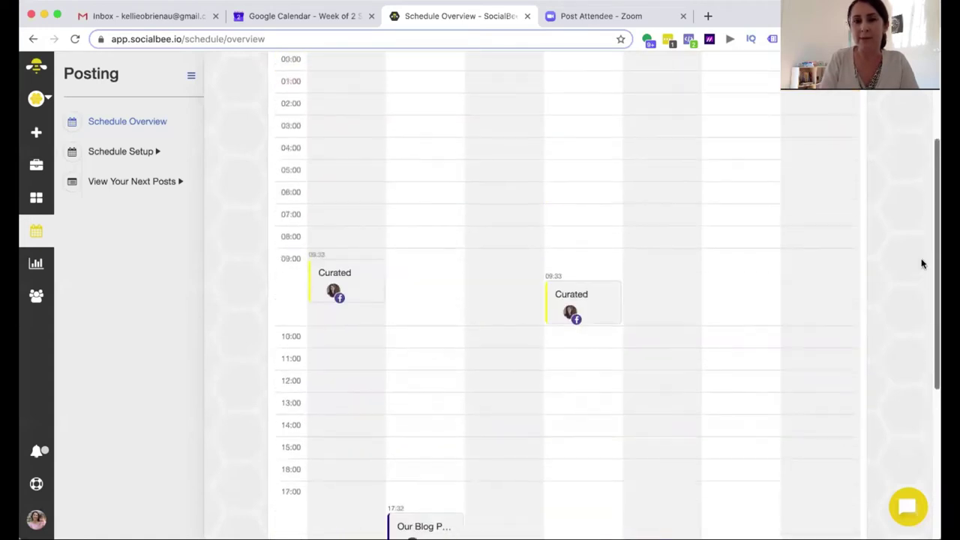
scroll(929, 239, down, 1)
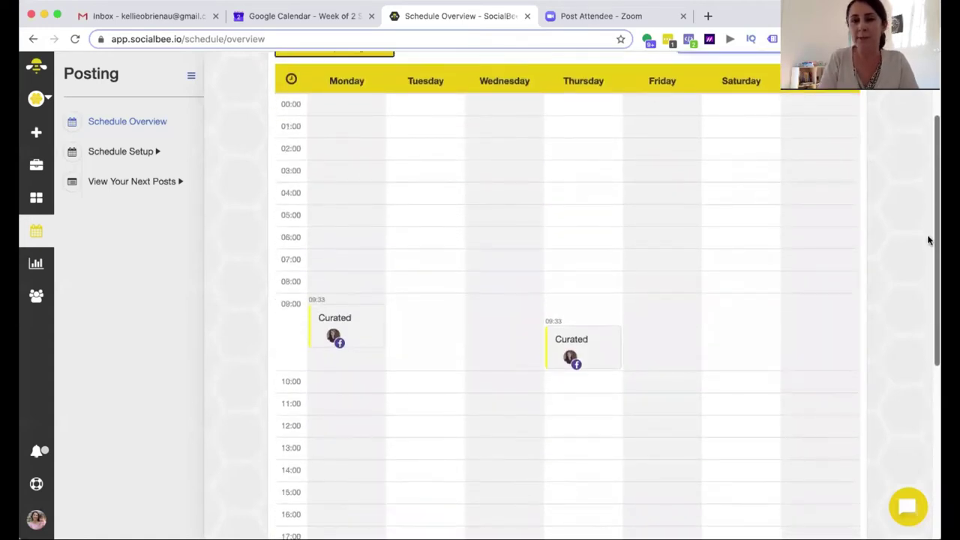
scroll(929, 240, down, 5)
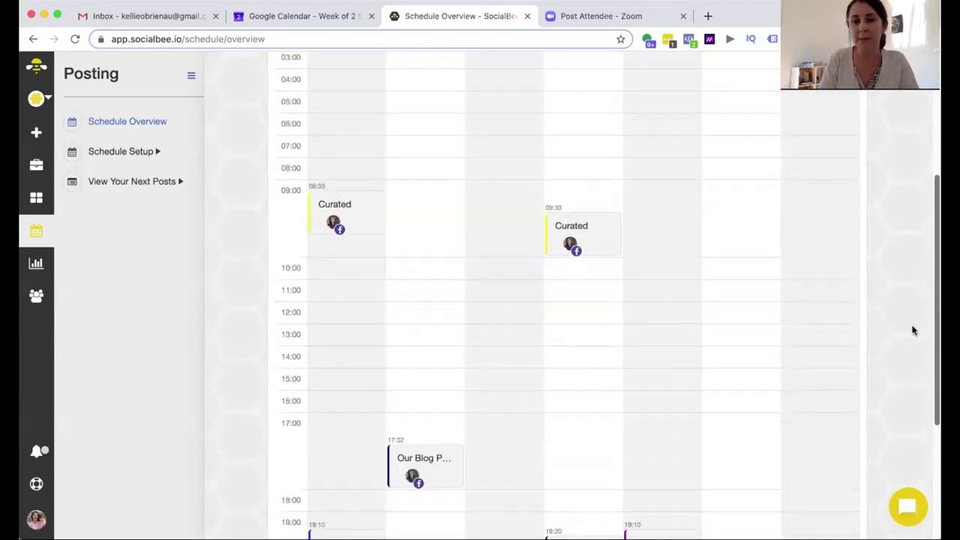
scroll(903, 322, up, 5)
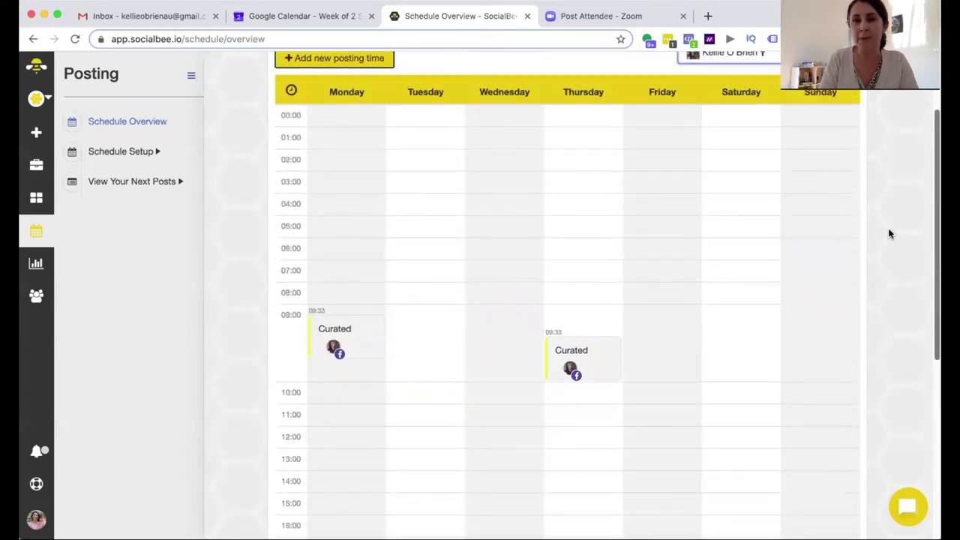
scroll(897, 360, down, 8)
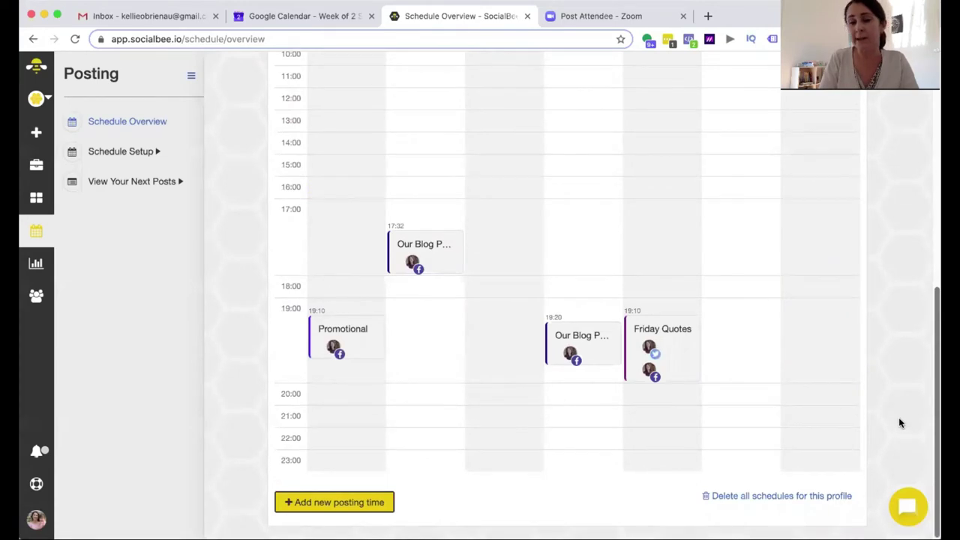
scroll(901, 421, up, 8)
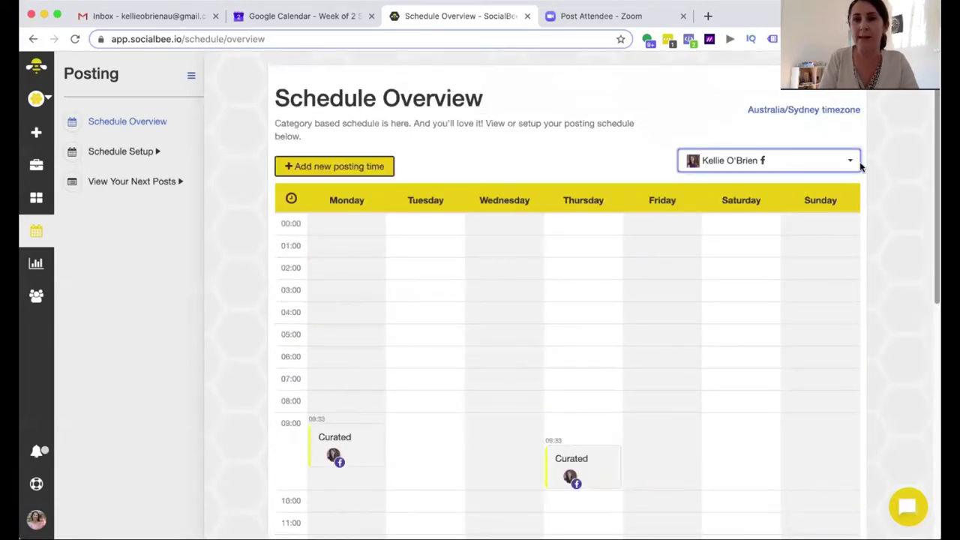
click(763, 164)
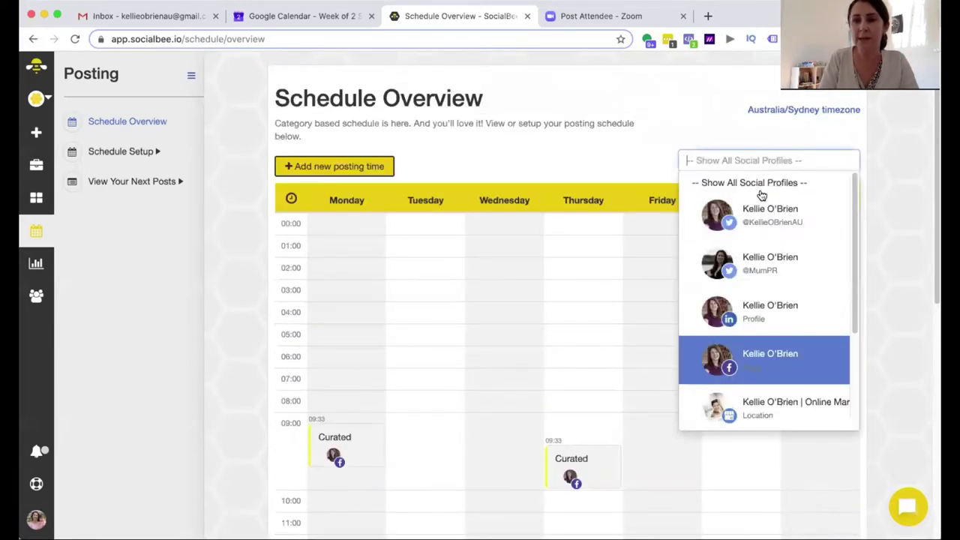
click(778, 270)
scroll(778, 300, down, 1)
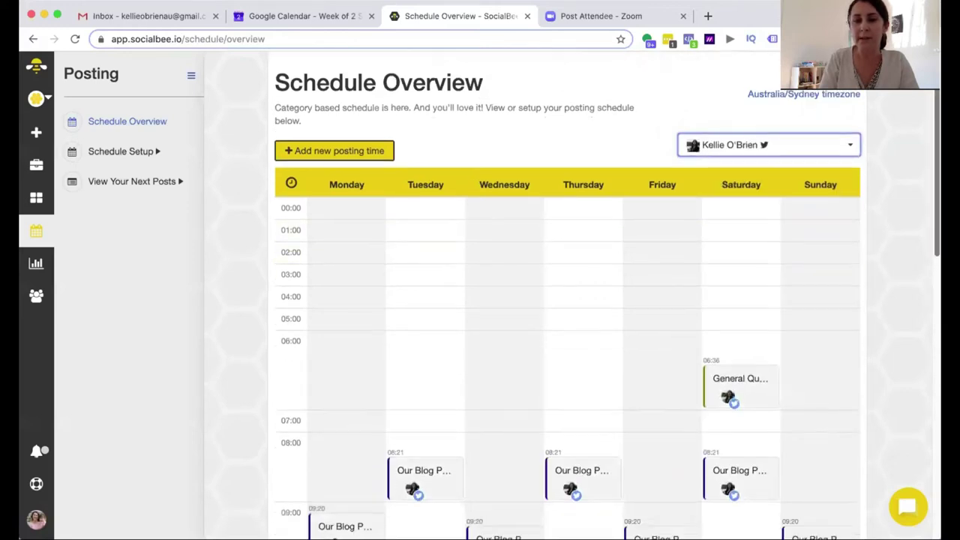
scroll(926, 354, down, 10)
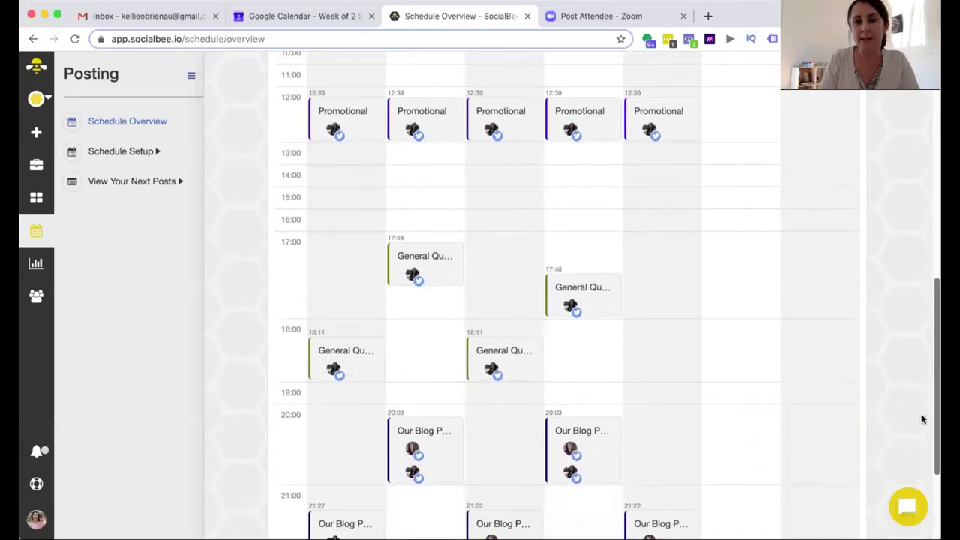
scroll(921, 450, down, 5)
scroll(916, 473, up, 1)
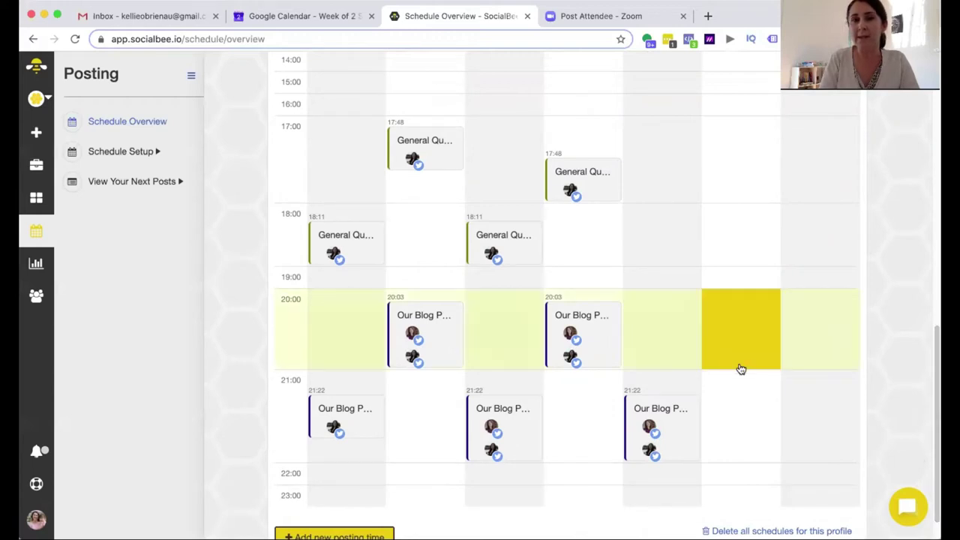
scroll(882, 101, up, 10)
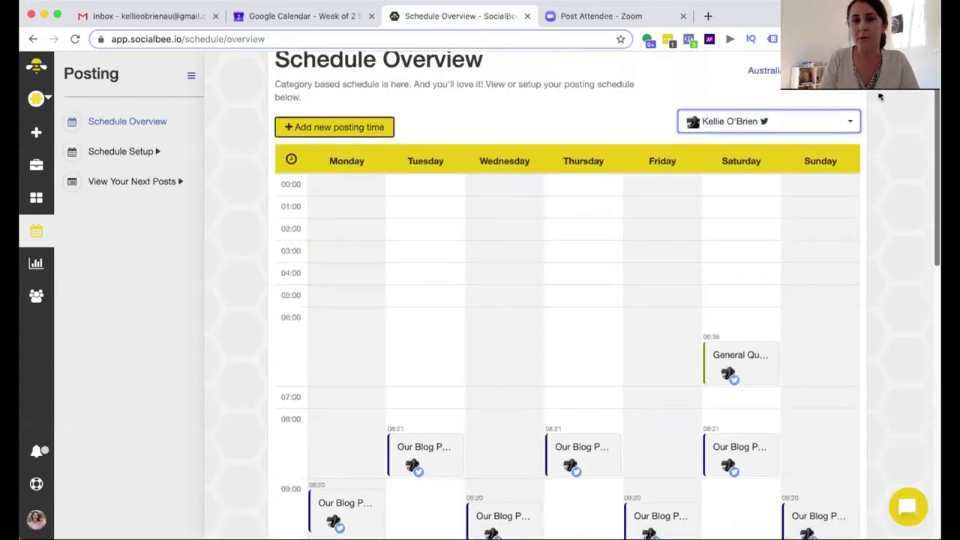
scroll(887, 247, down, 7)
scroll(888, 286, down, 4)
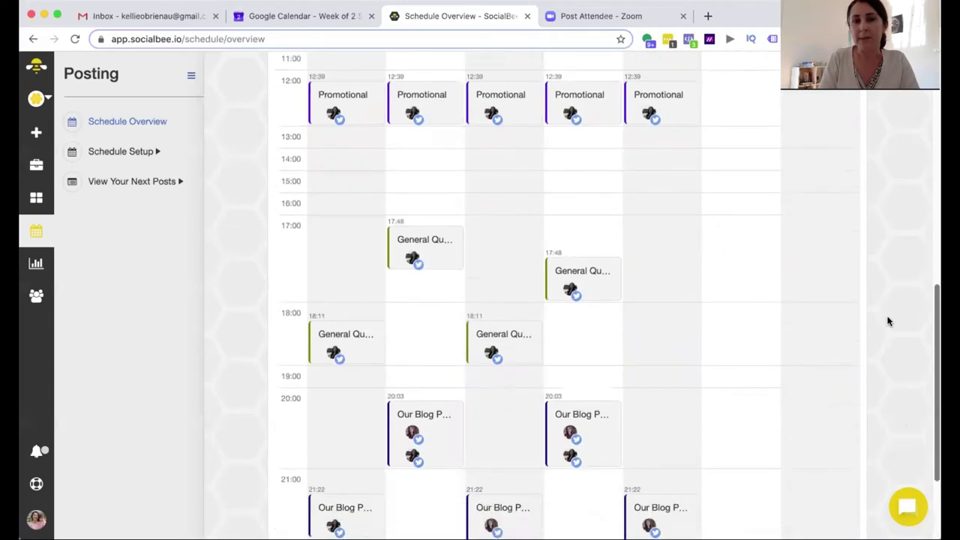
scroll(886, 345, down, 2)
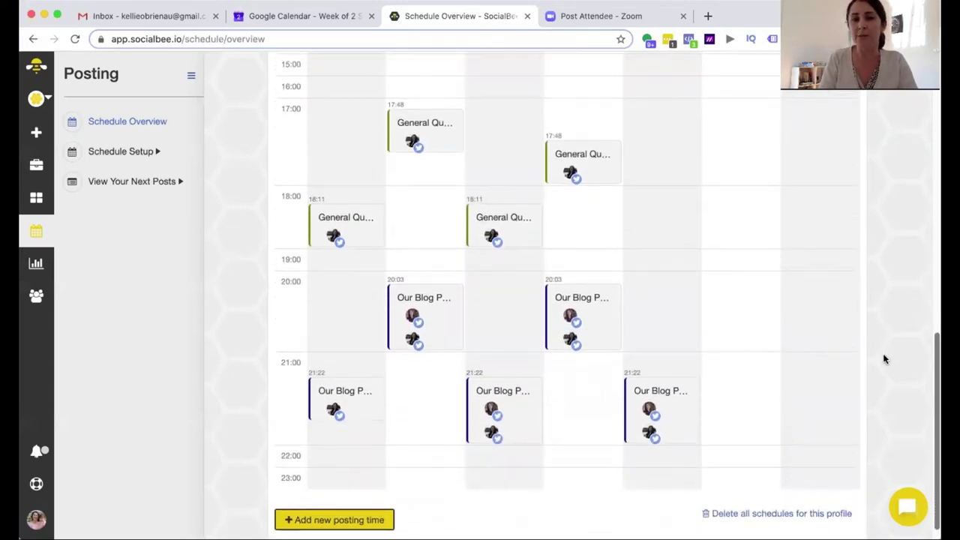
scroll(883, 345, up, 5)
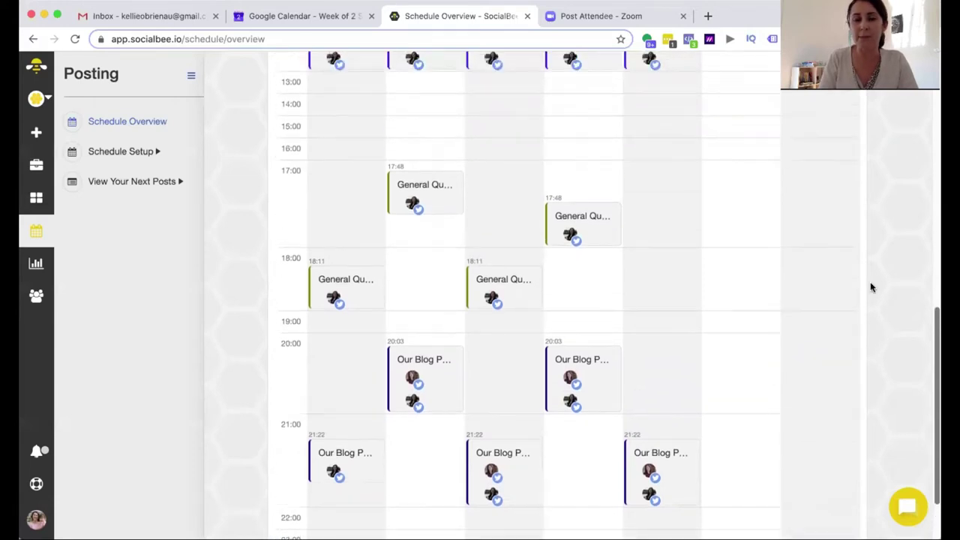
scroll(809, 128, up, 4)
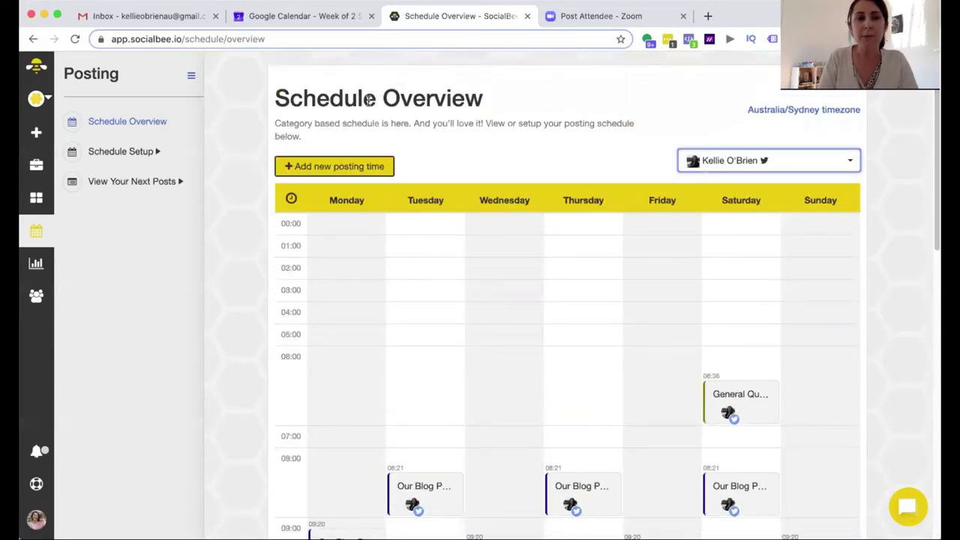
Step: Review the Facebook page's analytics and top performing posts, then return to Content categories
click(39, 262)
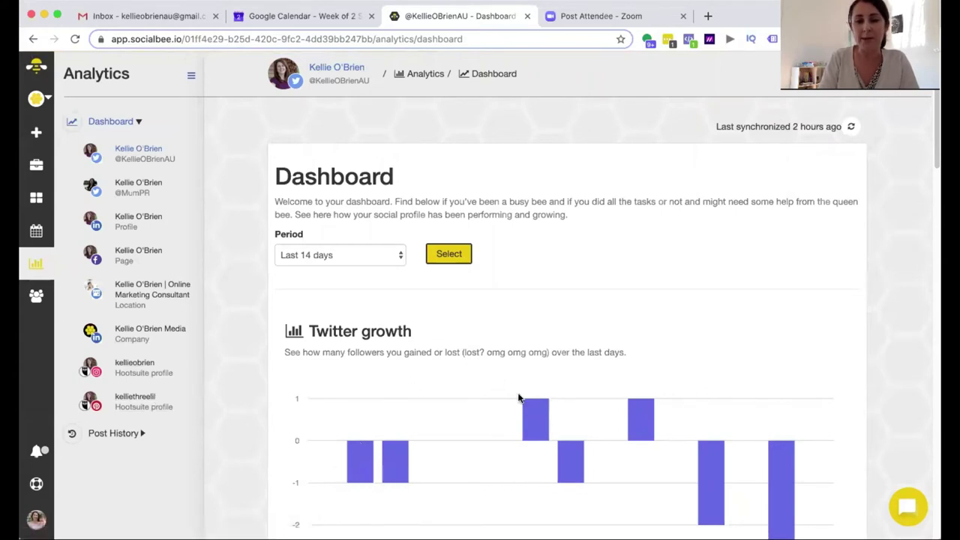
mouse_move(519, 398)
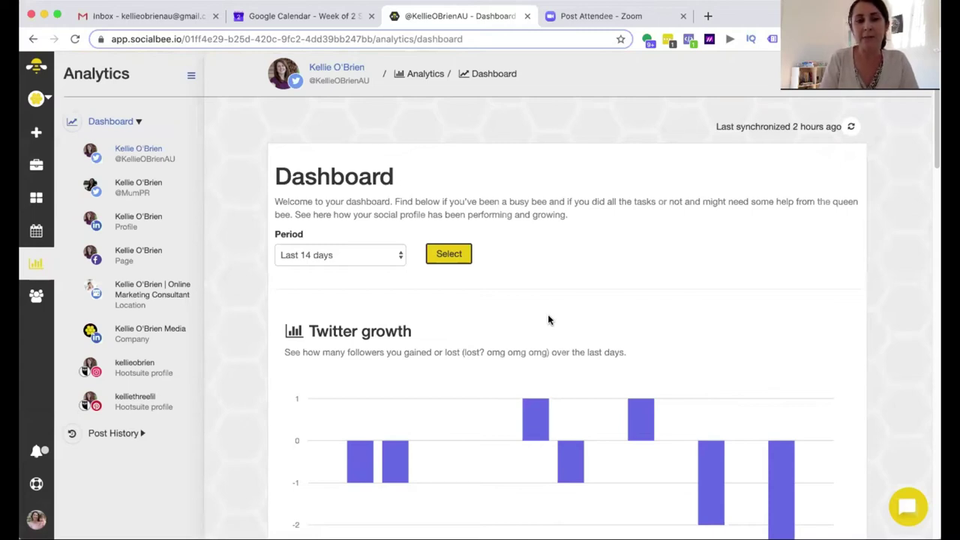
click(139, 250)
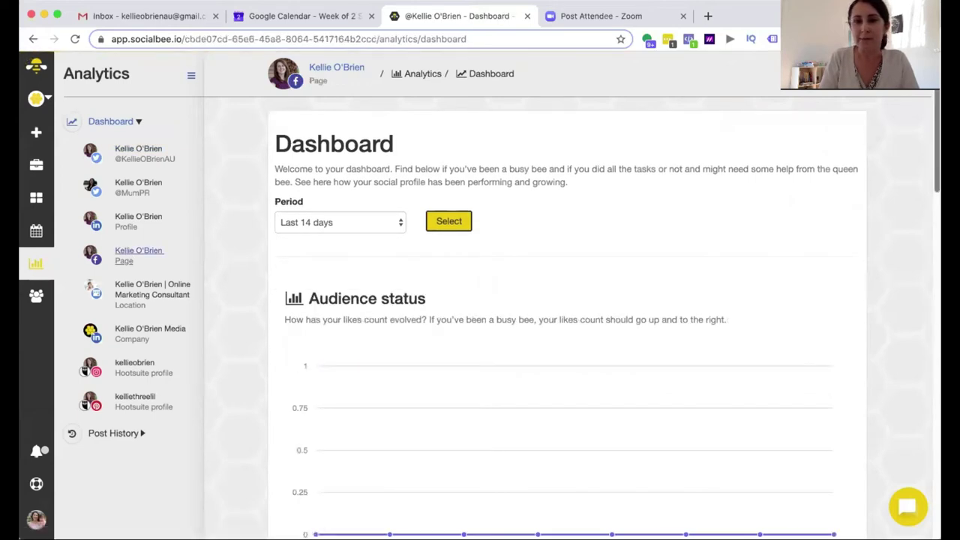
scroll(925, 217, down, 3)
scroll(928, 418, down, 15)
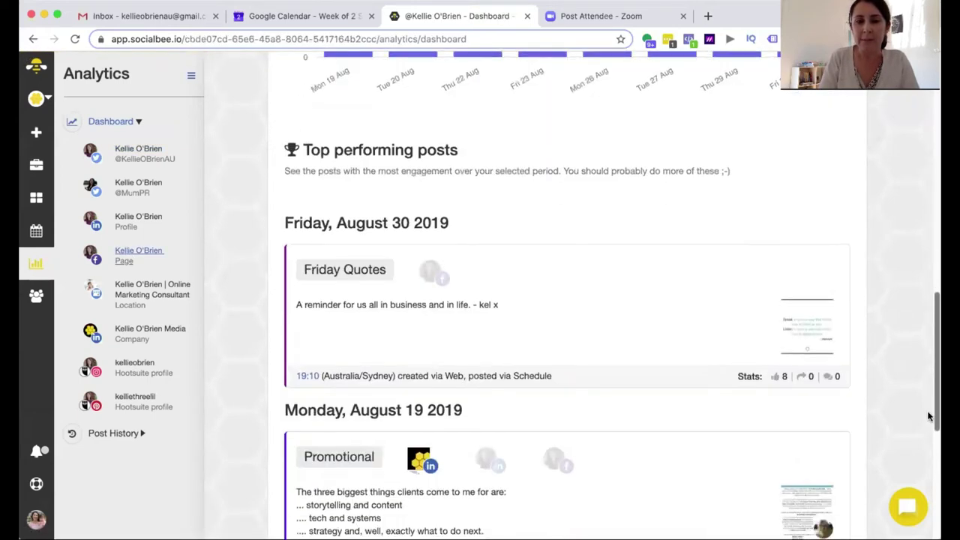
scroll(567, 300, up, 2)
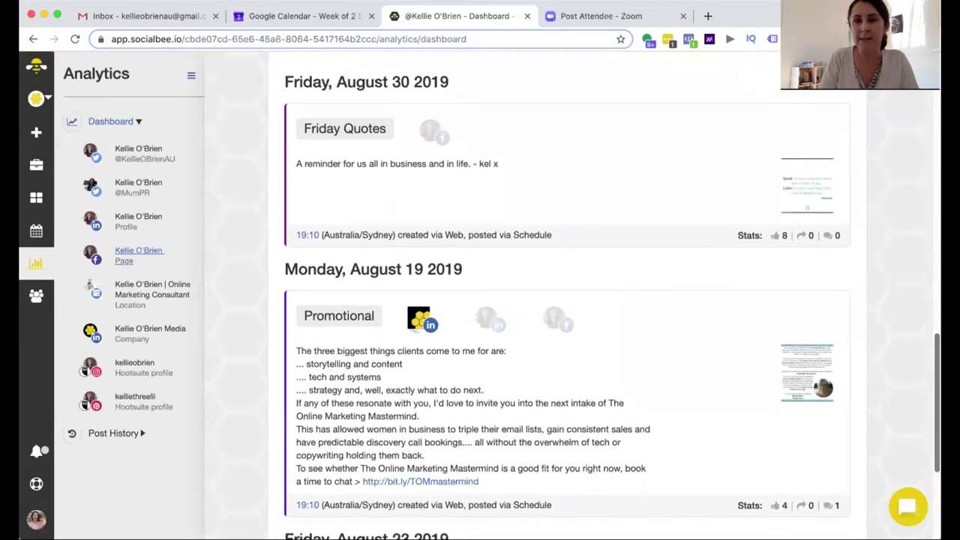
scroll(567, 300, down, 4)
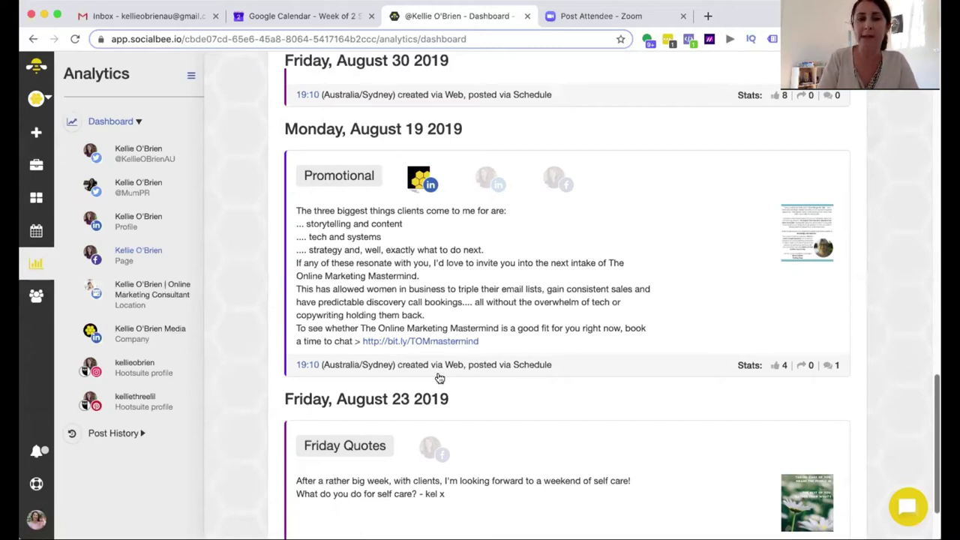
click(36, 199)
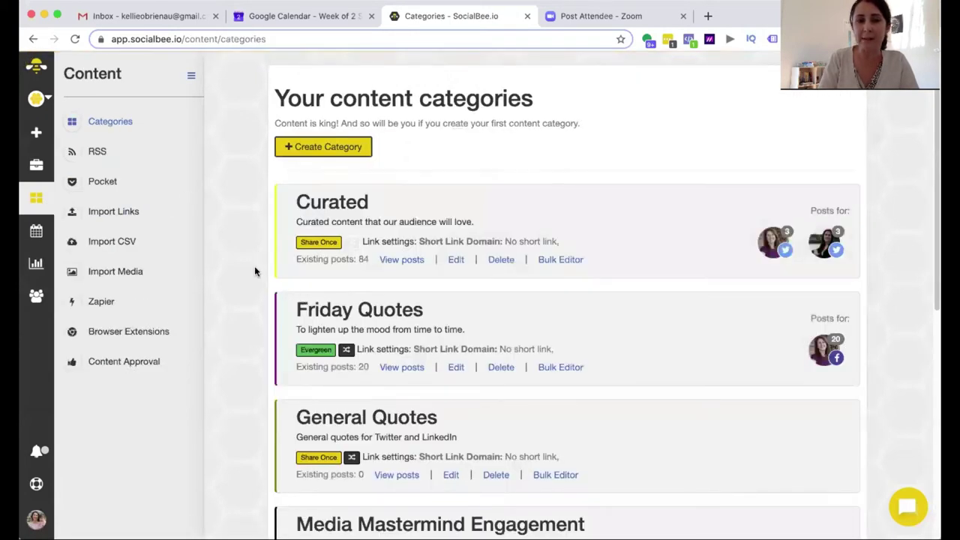
Step: Find the Friday Quotes card in the Categories list and view its posts
scroll(248, 300, down, 3)
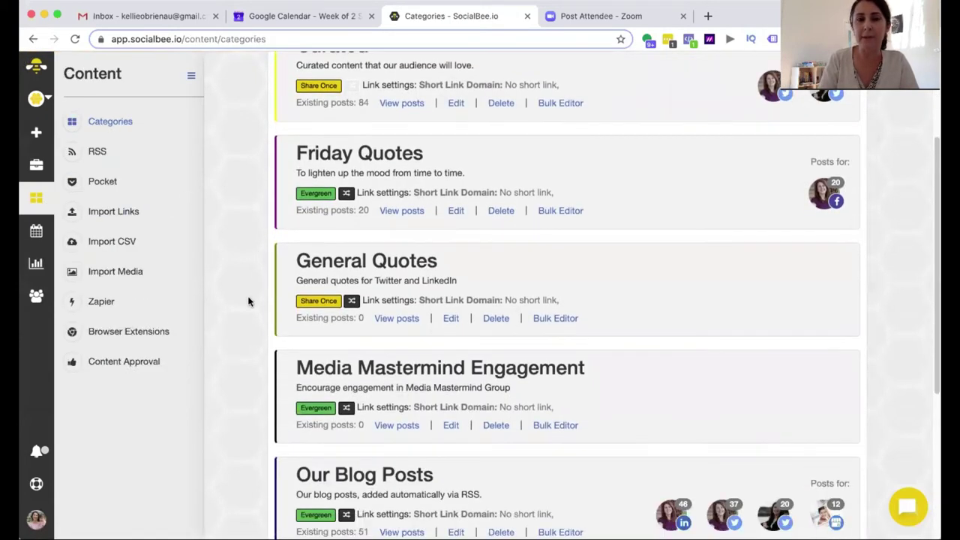
scroll(249, 302, up, 1)
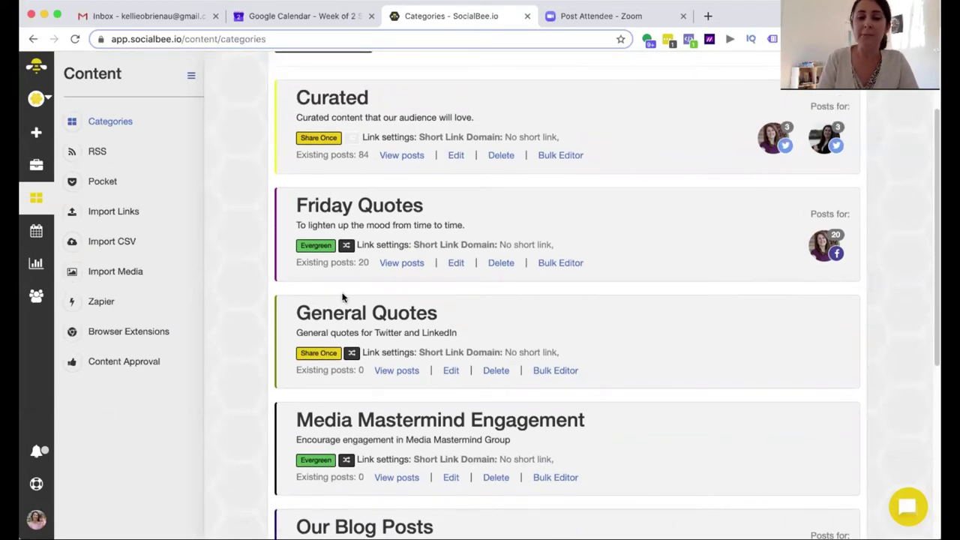
scroll(229, 388, down, 4)
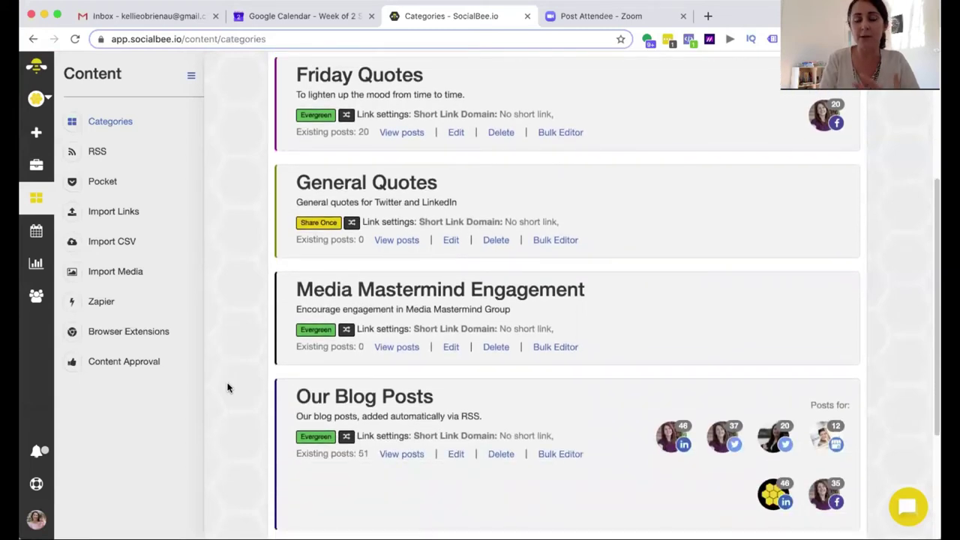
scroll(228, 388, up, 3)
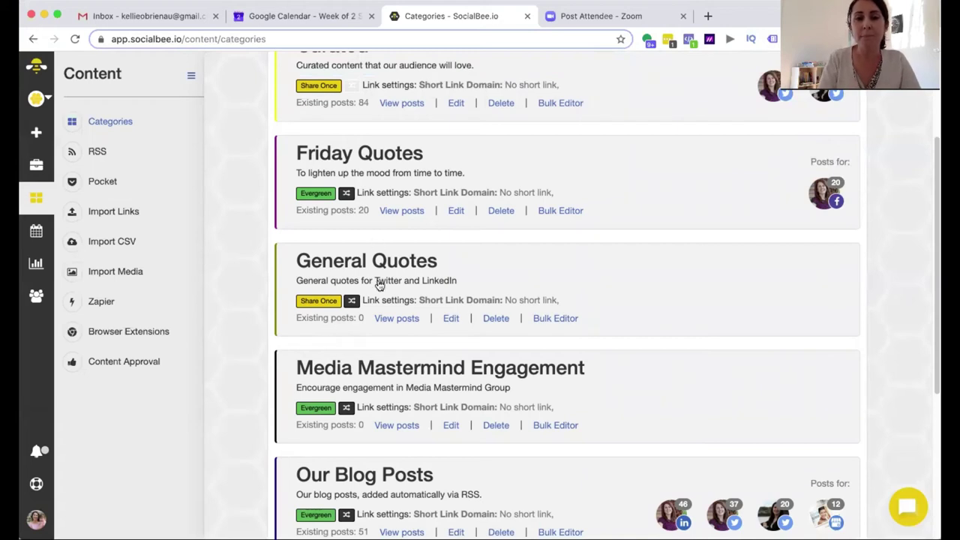
click(411, 213)
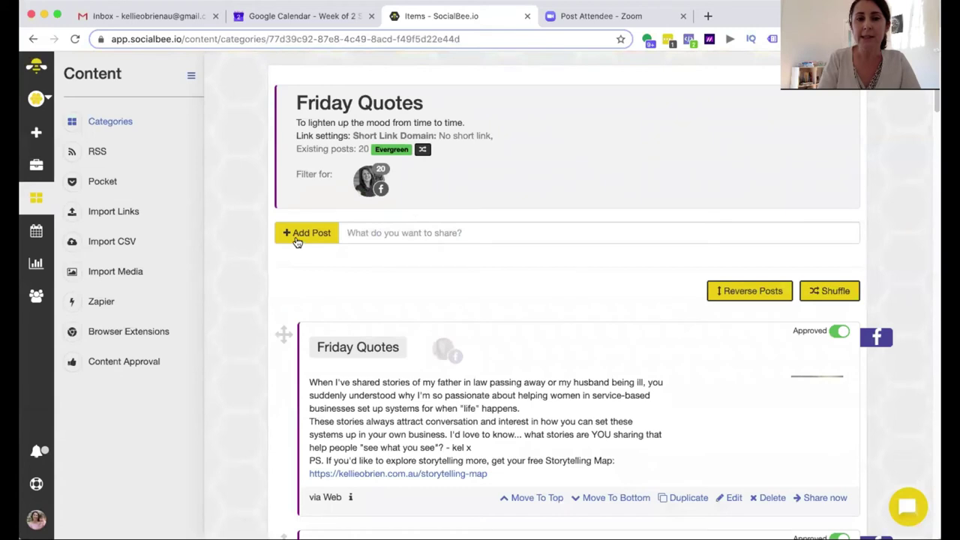
click(298, 241)
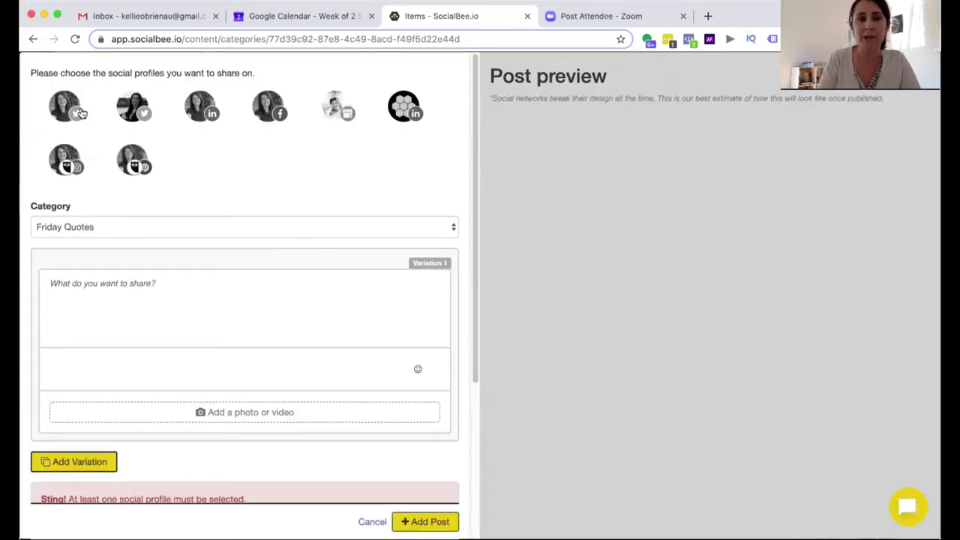
click(82, 113)
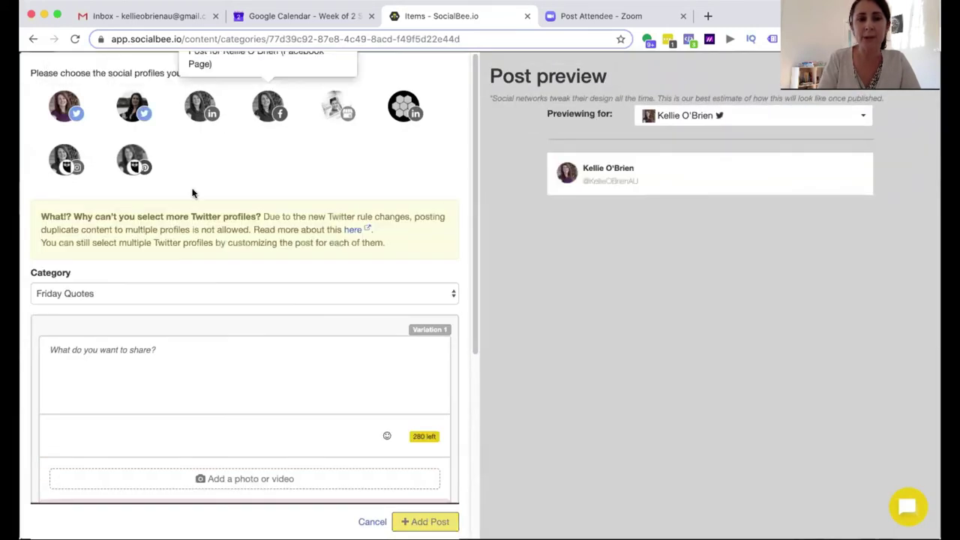
click(95, 355)
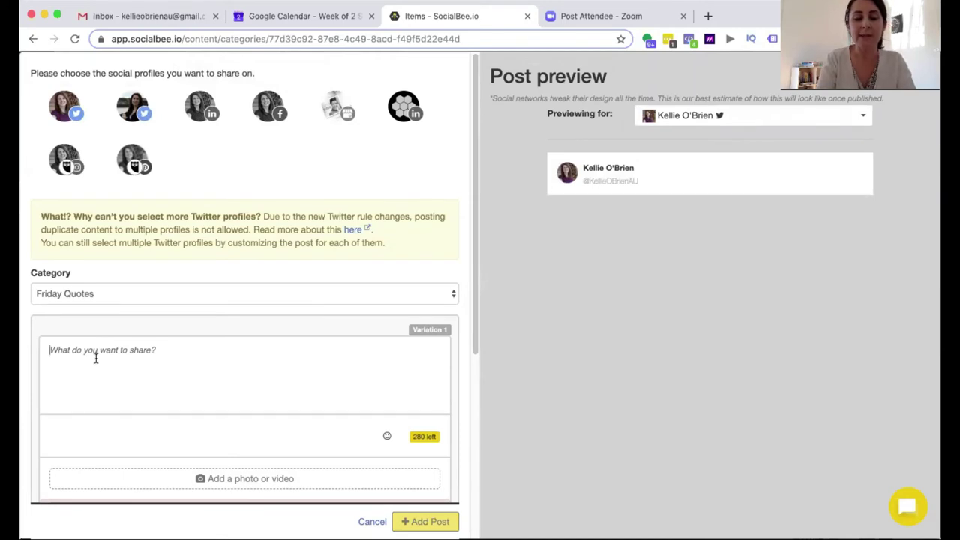
text(Wiret your status)
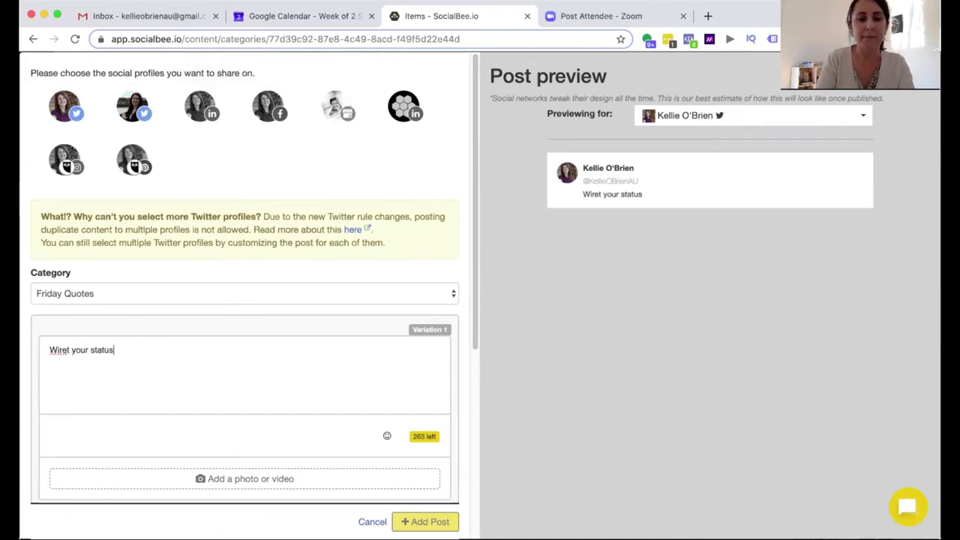
key(super+a)
text(Write your status)
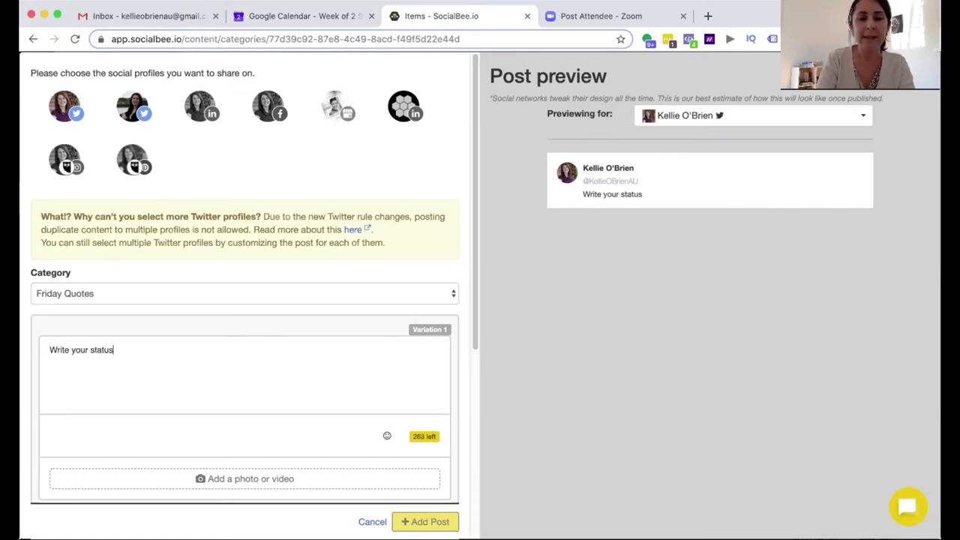
key(Return)
text(https://)
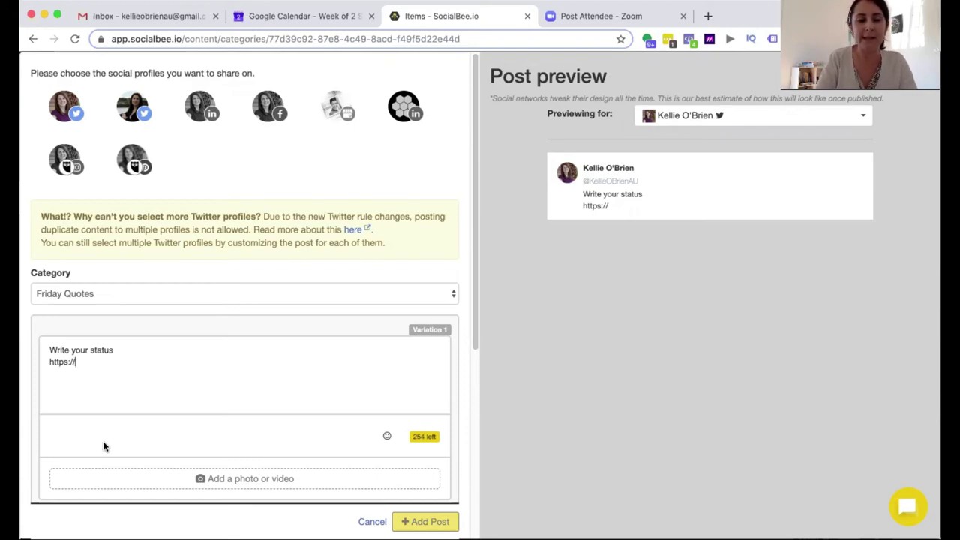
click(242, 480)
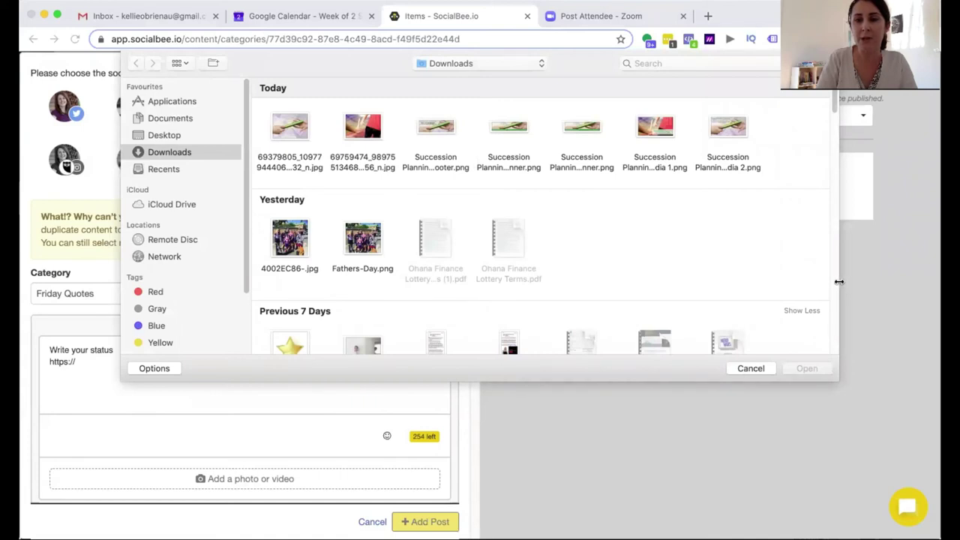
click(751, 369)
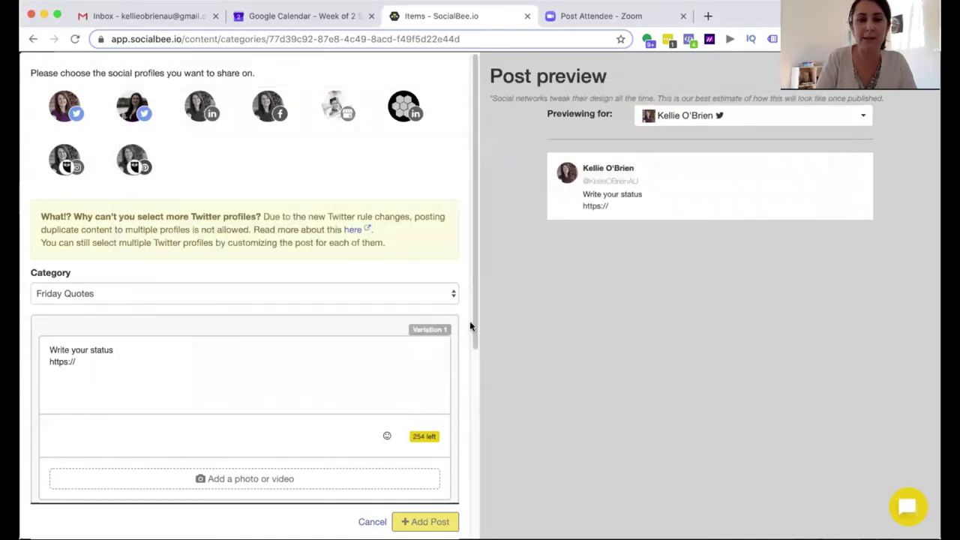
drag(472, 330, 464, 524)
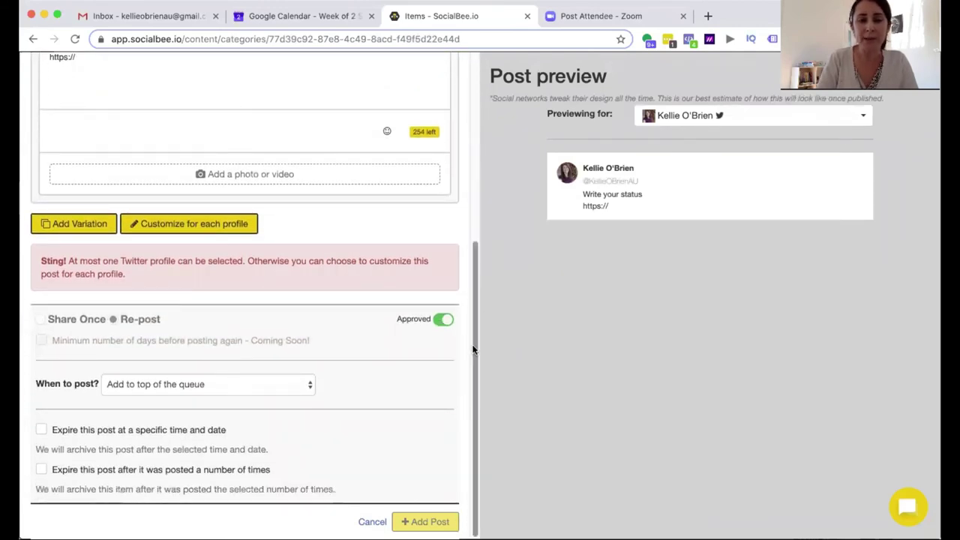
drag(473, 345, 457, 58)
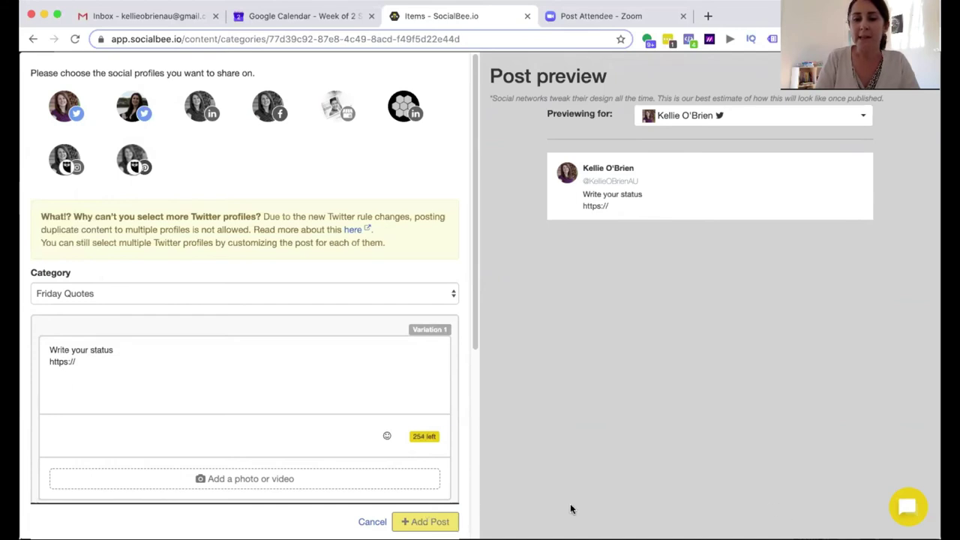
click(381, 521)
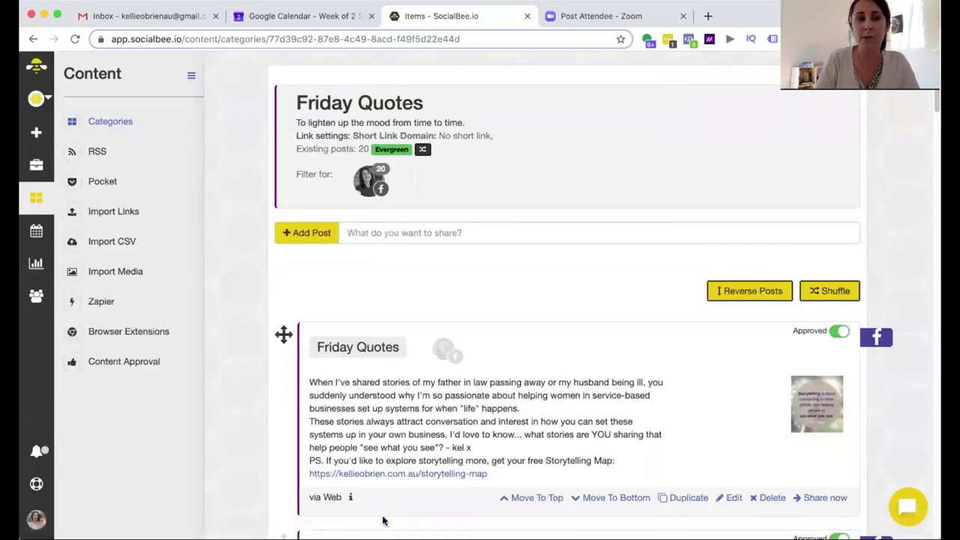